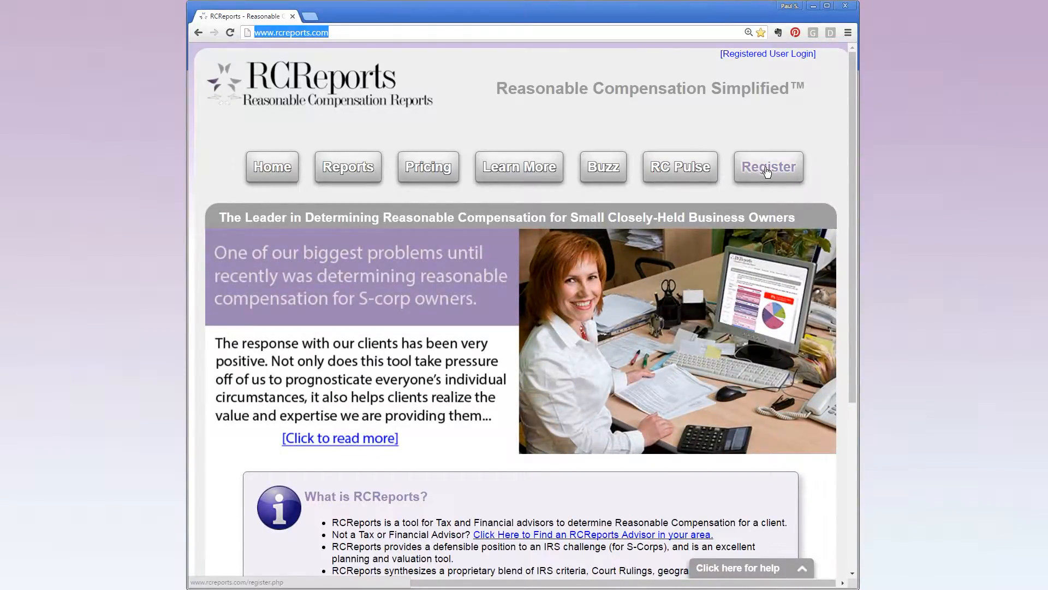
Step: Open the registration page, indicate needing guidance on Reasonable Compensation matters, and list the participating advisor firms in Colorado
click(766, 169)
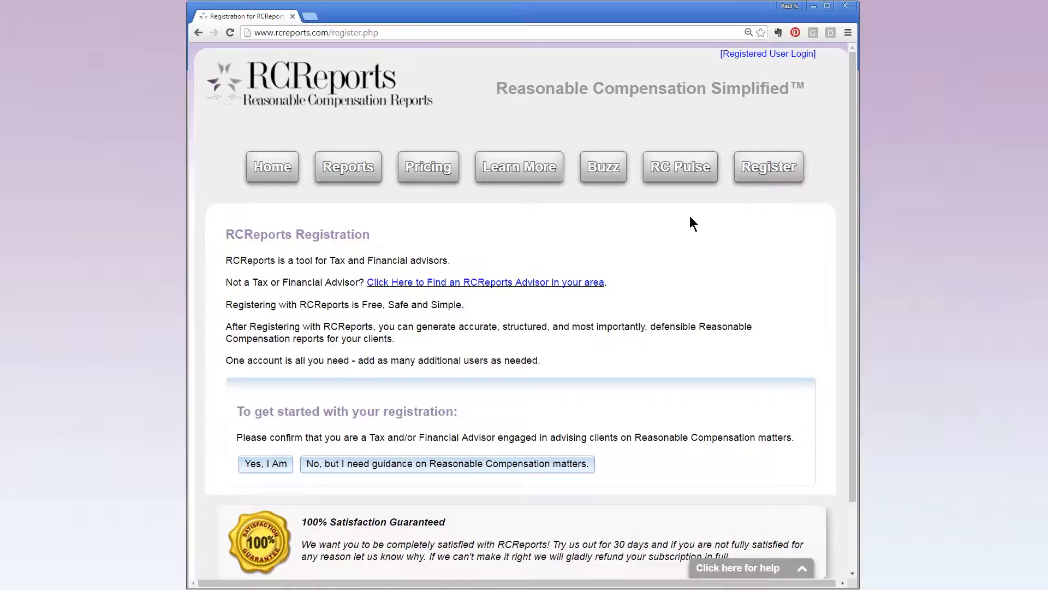
click(420, 472)
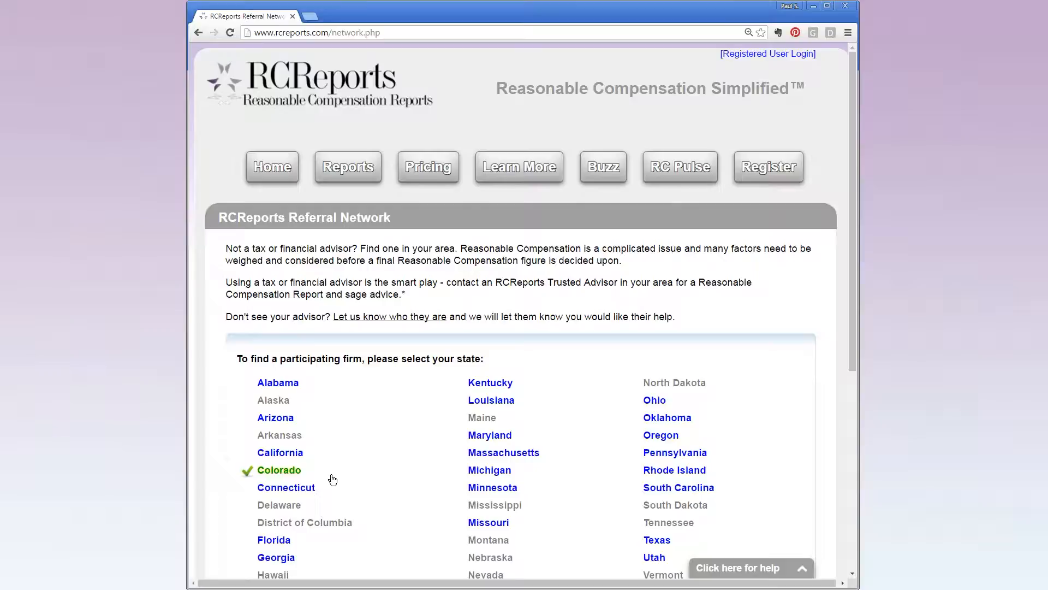
click(279, 470)
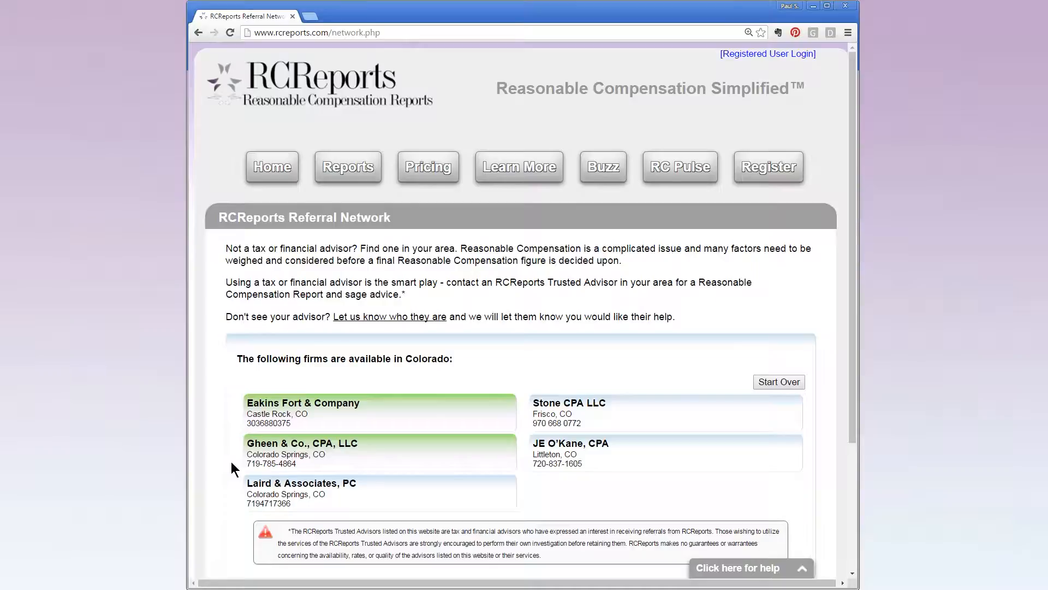
Step: Return to the registration page and confirm being a Tax and/or Financial Advisor to reach the firm name stage
click(765, 169)
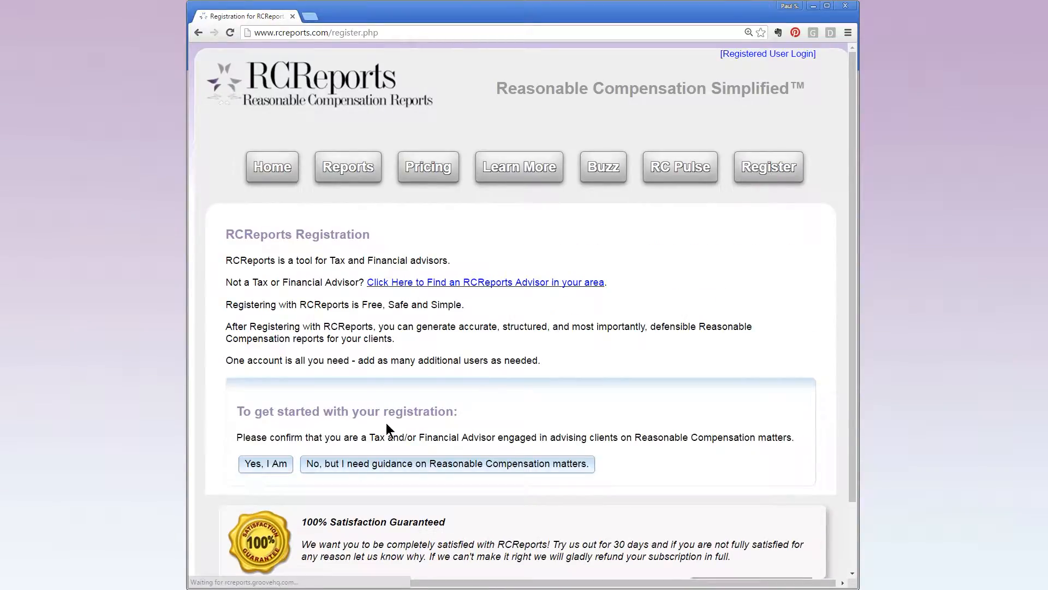
click(262, 468)
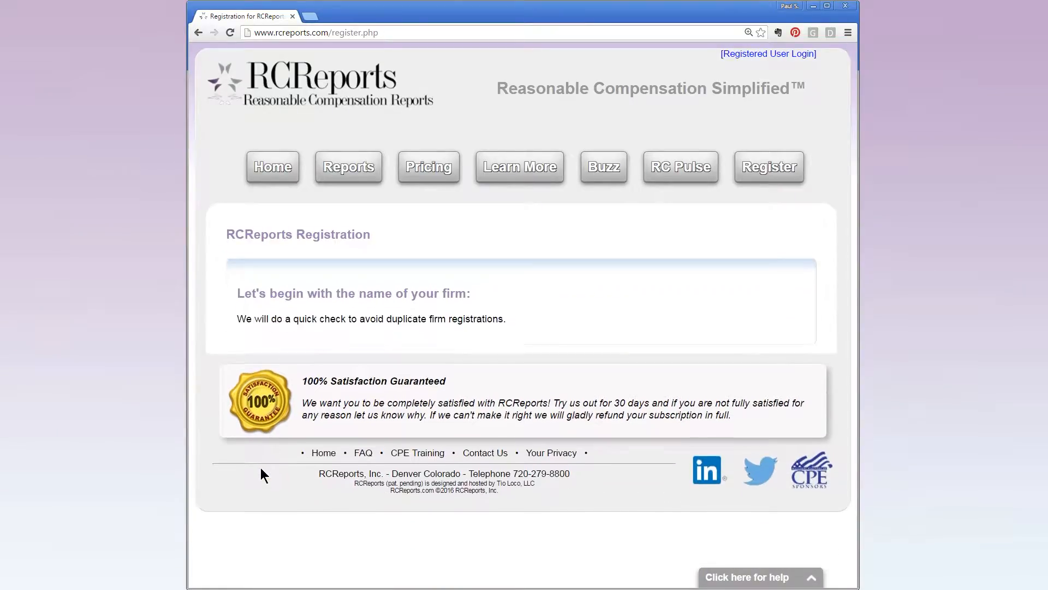
click(244, 357)
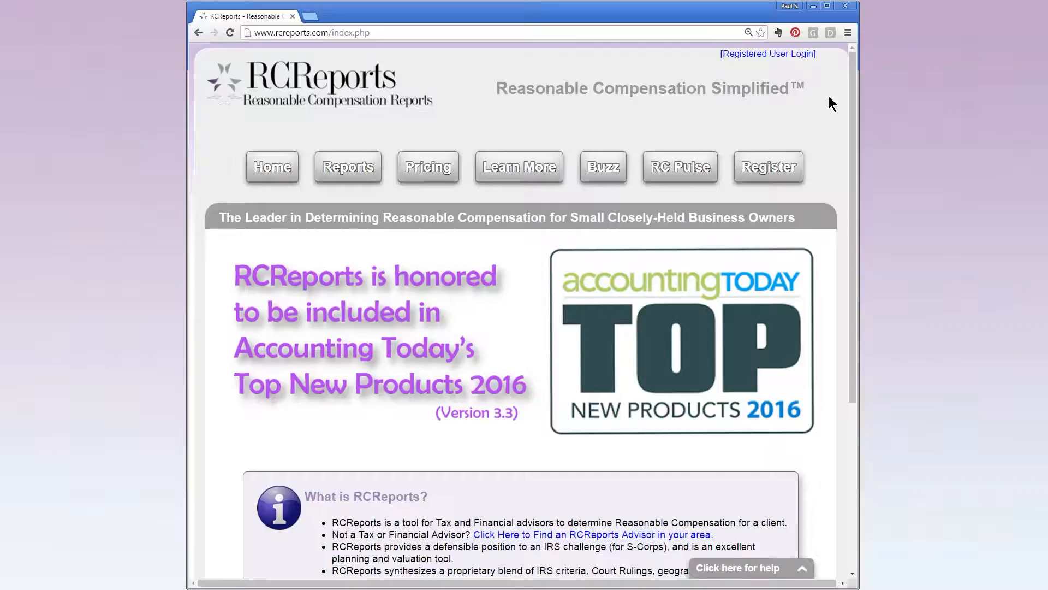
Step: Log in to the registered user dashboard with the prefilled e-mail and password
click(761, 54)
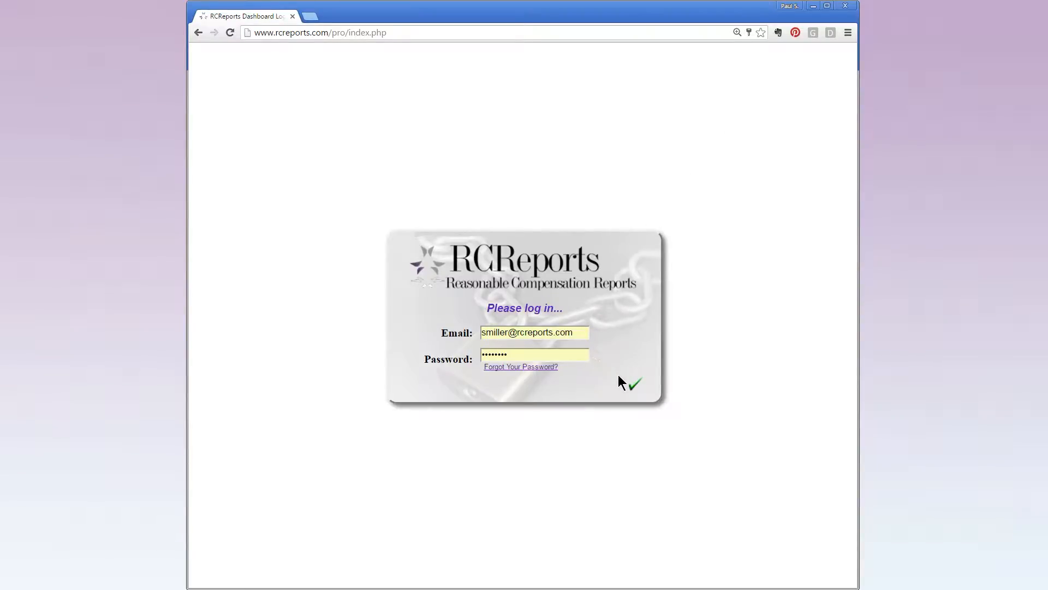
click(635, 385)
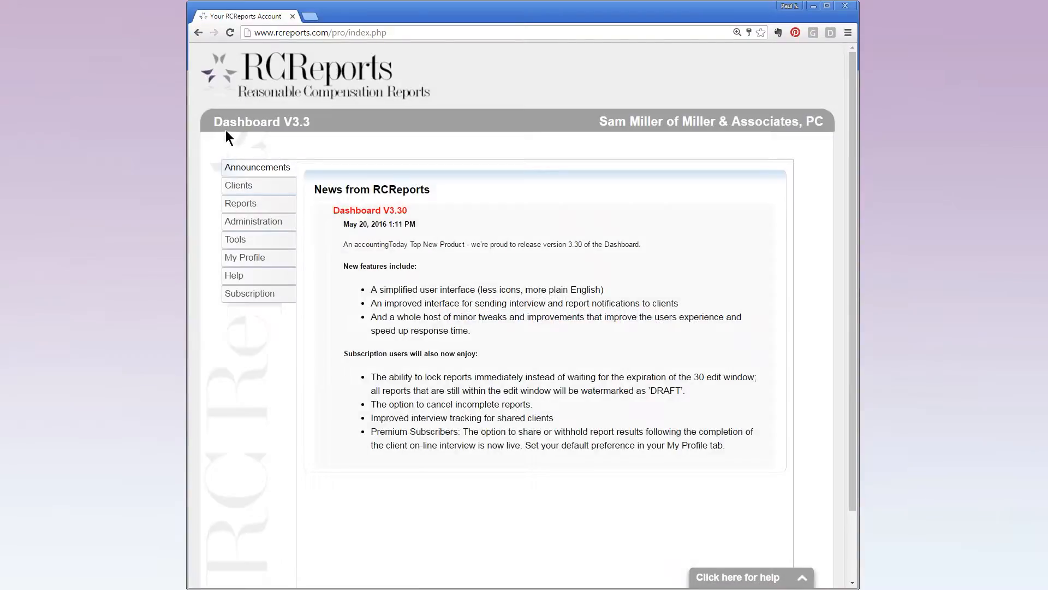
drag(212, 122, 313, 123)
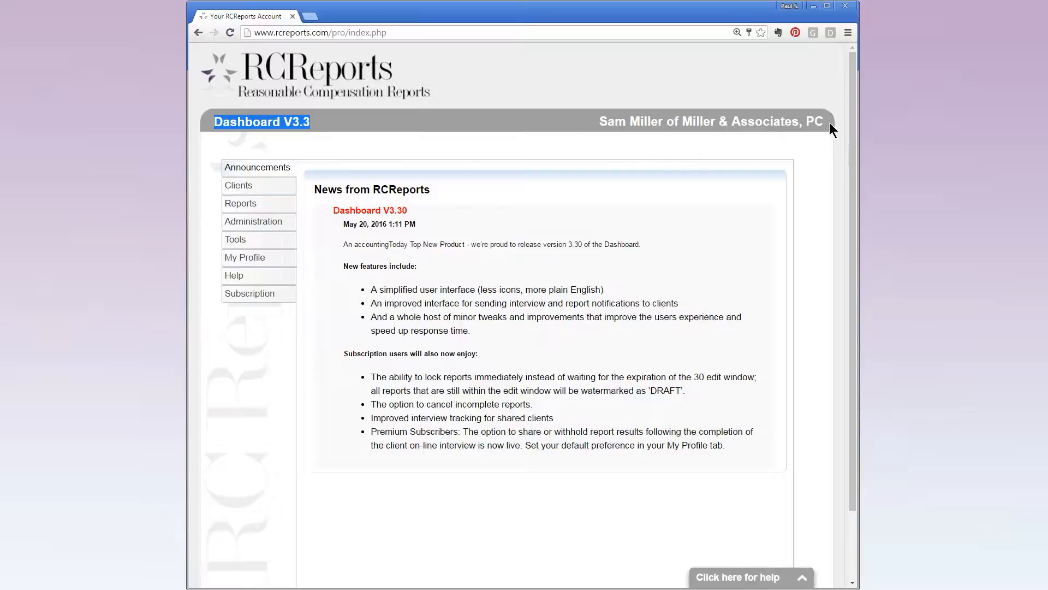
drag(823, 119, 589, 119)
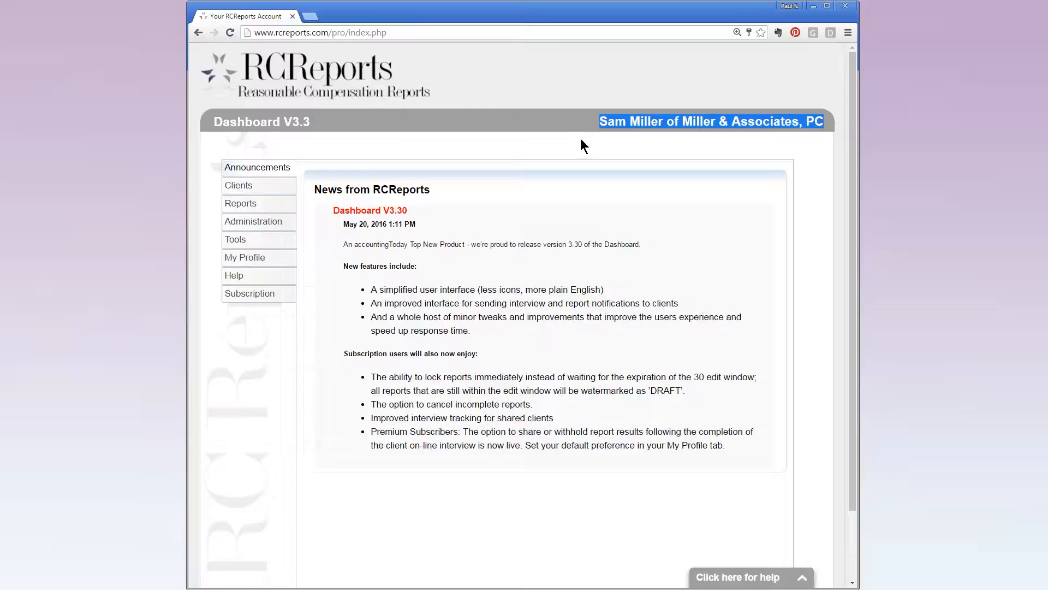
click(581, 140)
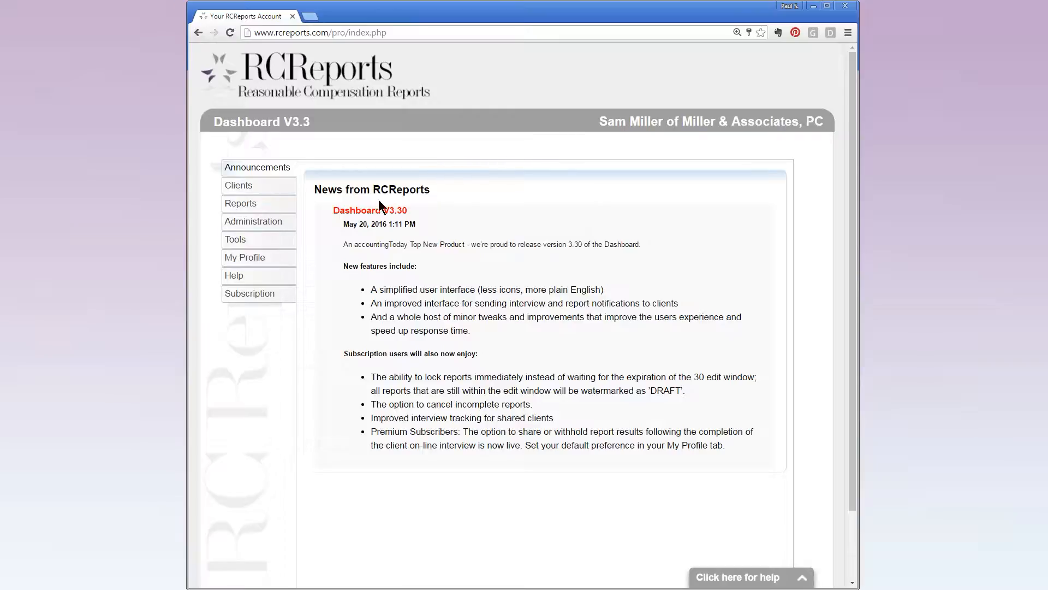
Step: Look over the personal profile settings and the password change page, ending on the client list
click(263, 259)
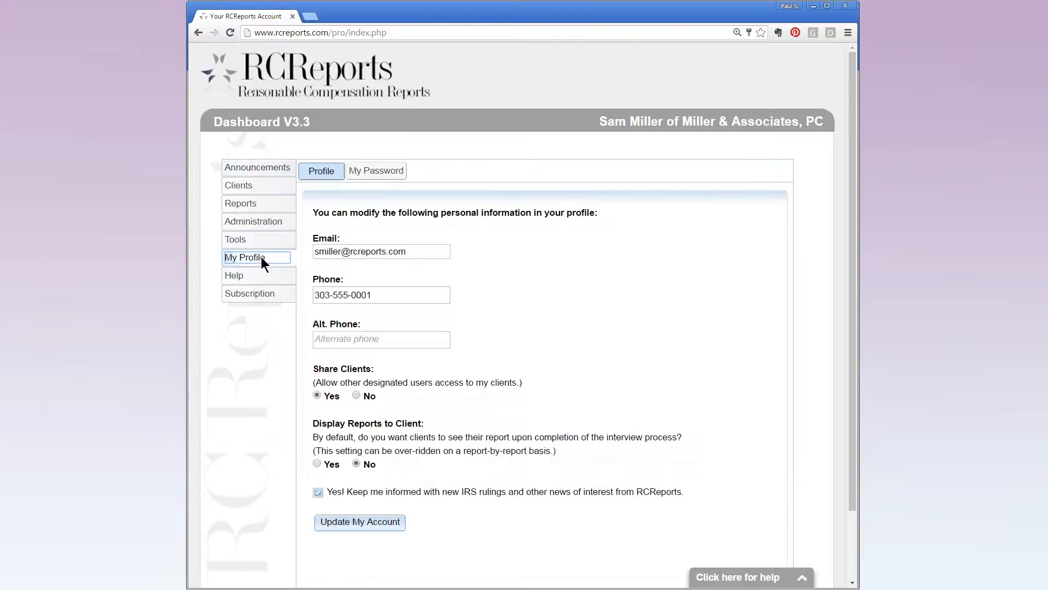
click(382, 174)
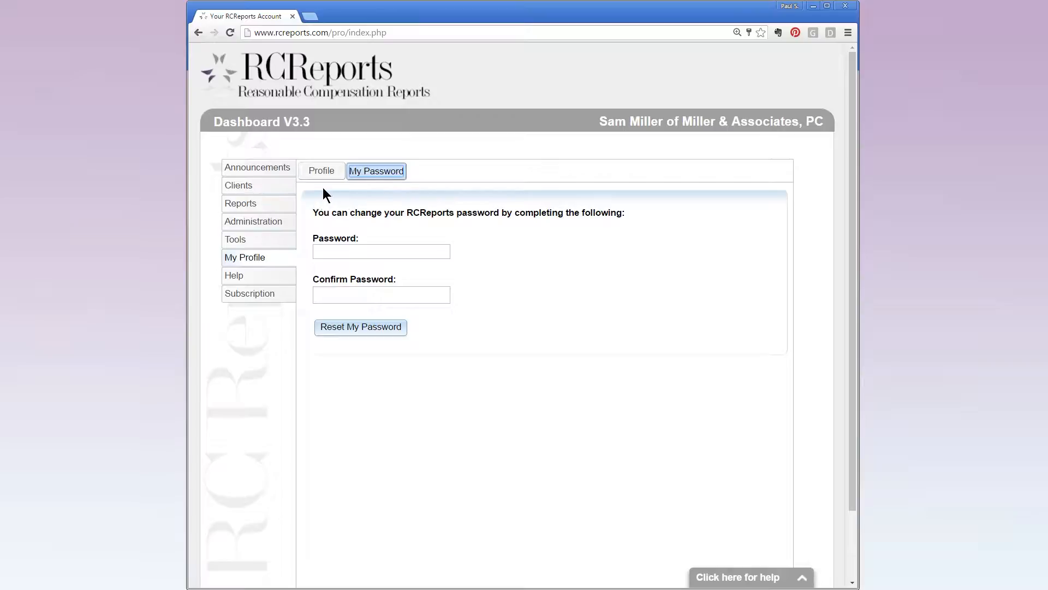
click(261, 185)
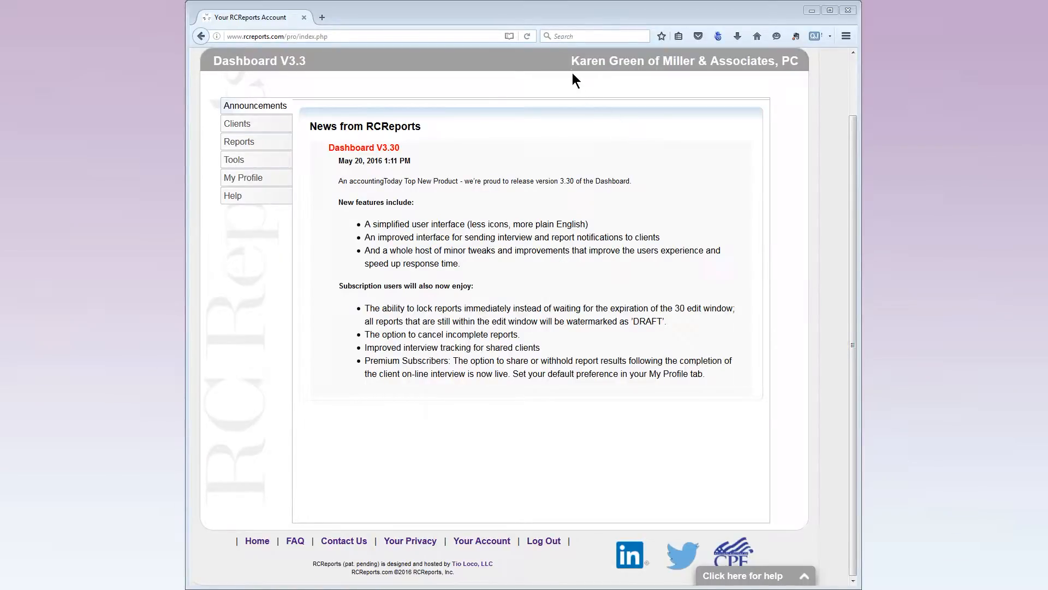
drag(571, 59, 644, 59)
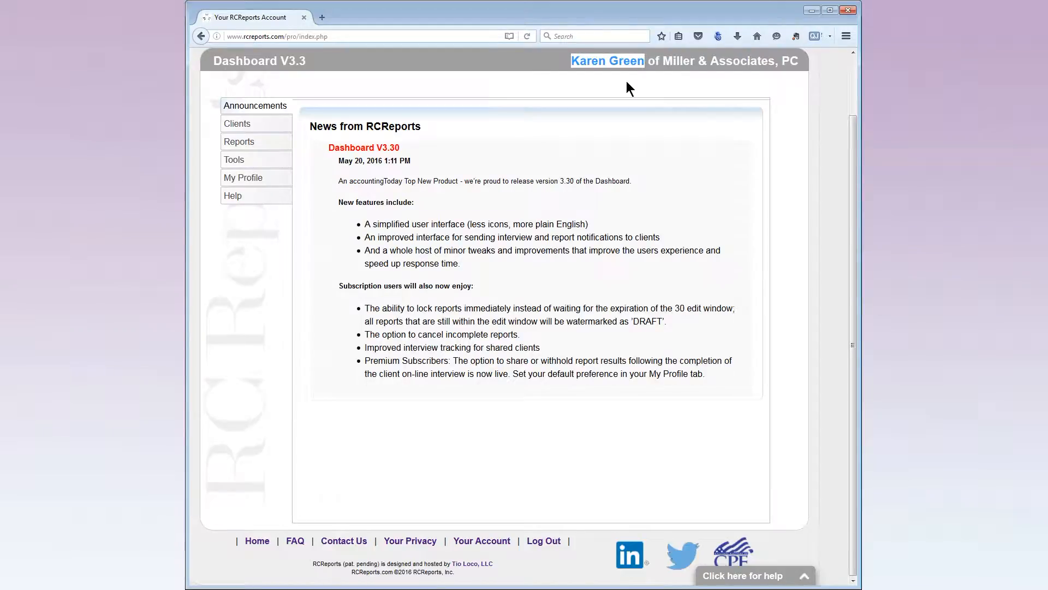
click(566, 76)
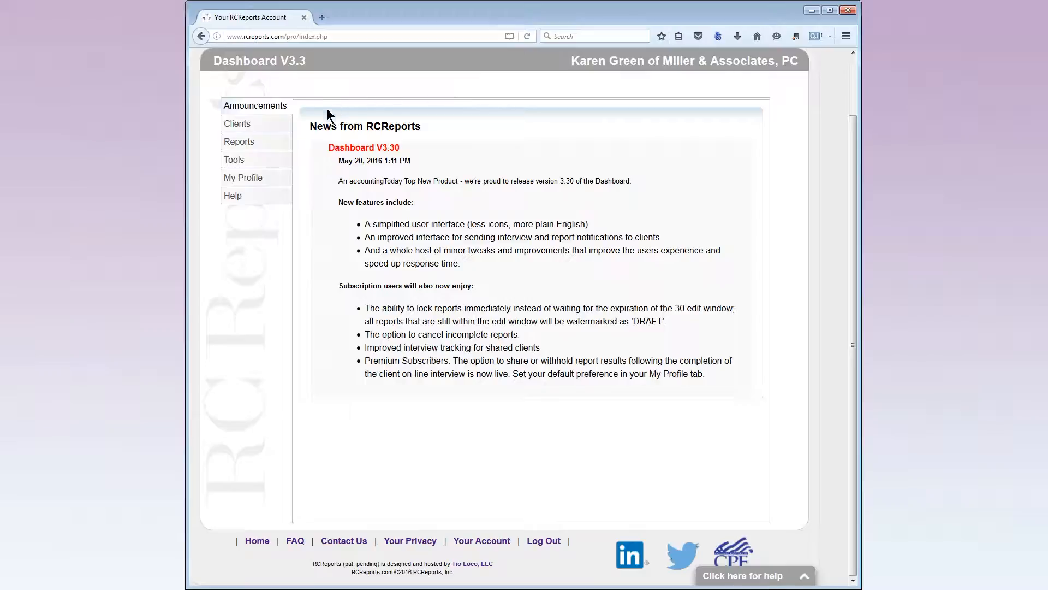
Step: Start enrolling a new client, entering the client's first and last name and the business name "Jane's DOE-Nut's"
click(275, 131)
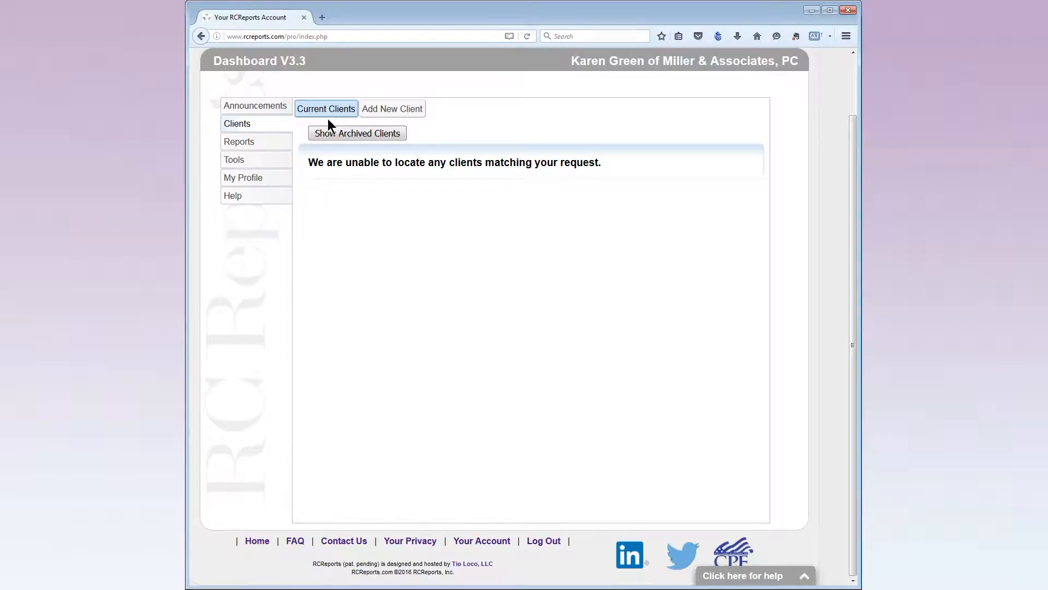
click(394, 112)
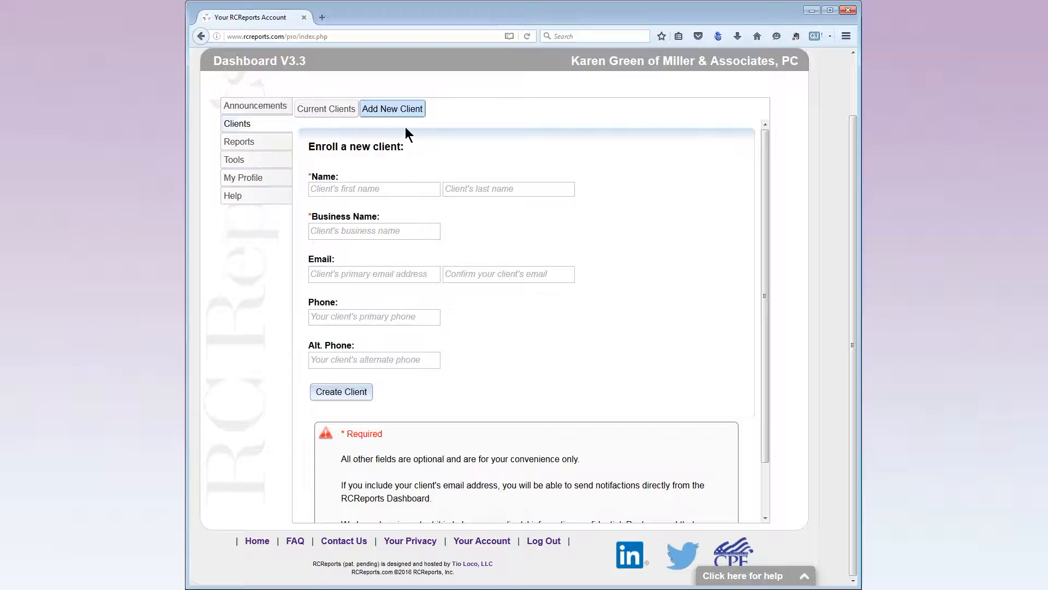
click(384, 189)
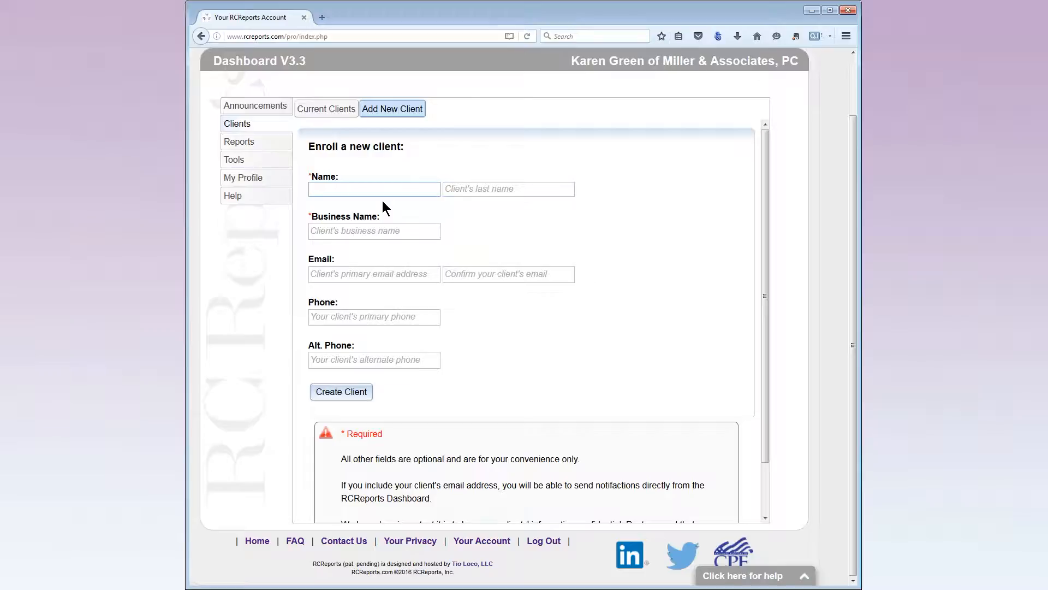
text(Jane)
click(480, 188)
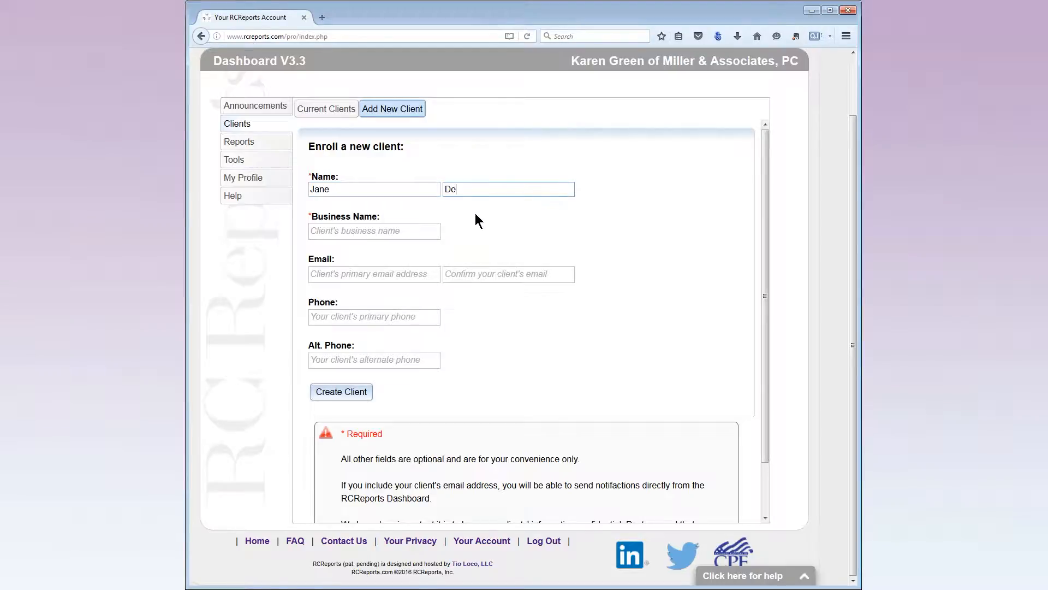
key(Tab)
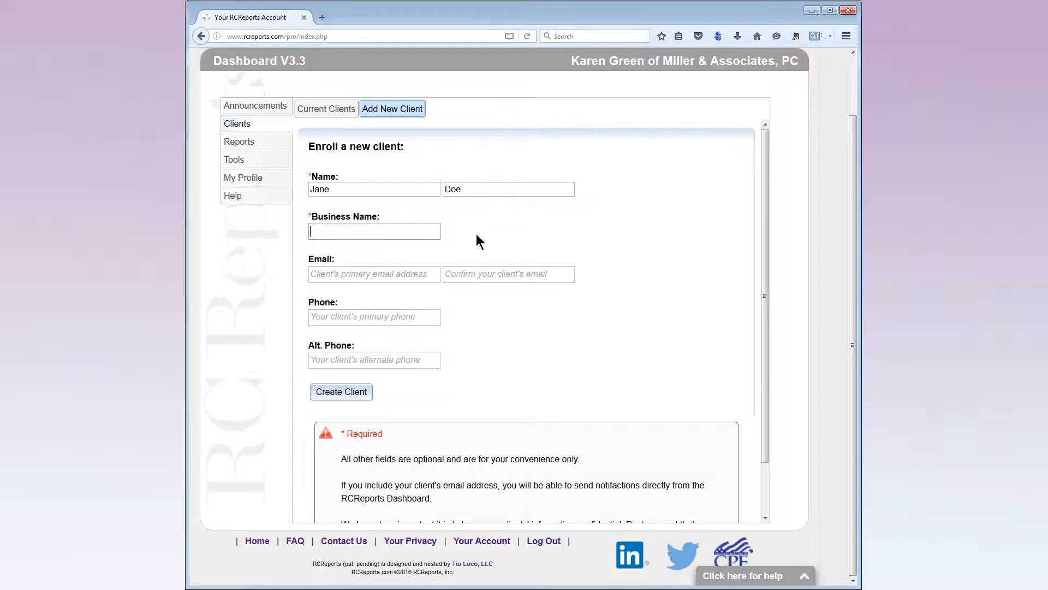
text(Jane's DOE-Nut's)
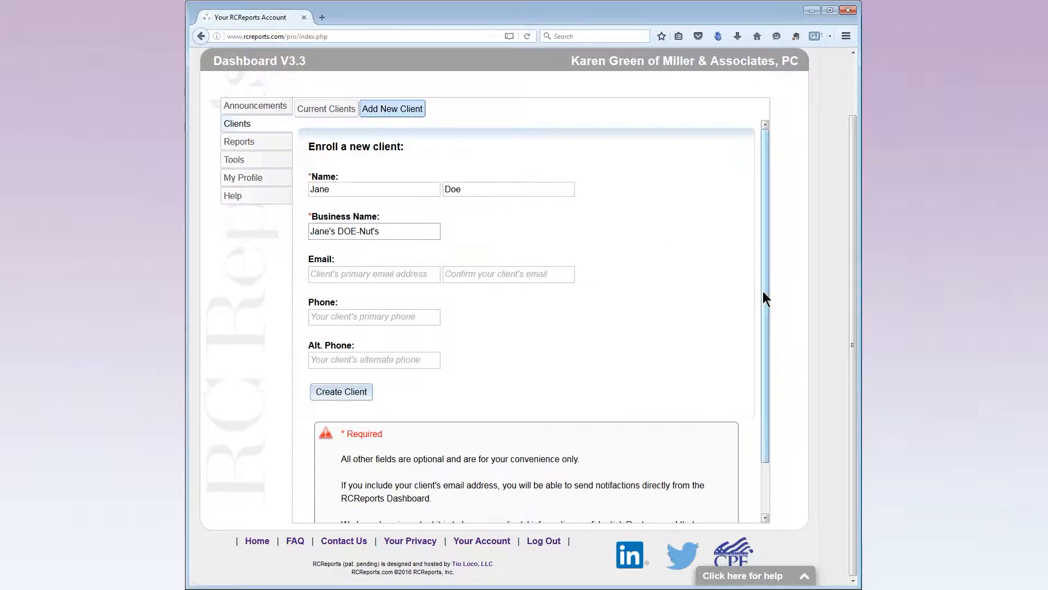
Step: Read the confidentiality note below the enrollment form and create the client
scroll(759, 356, down, 2)
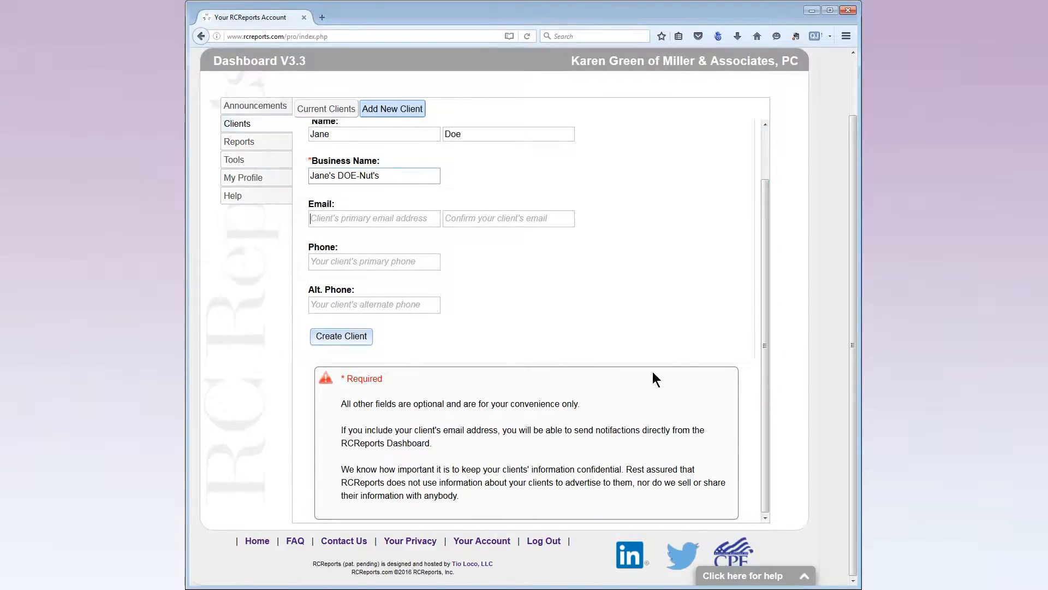
drag(340, 470, 454, 496)
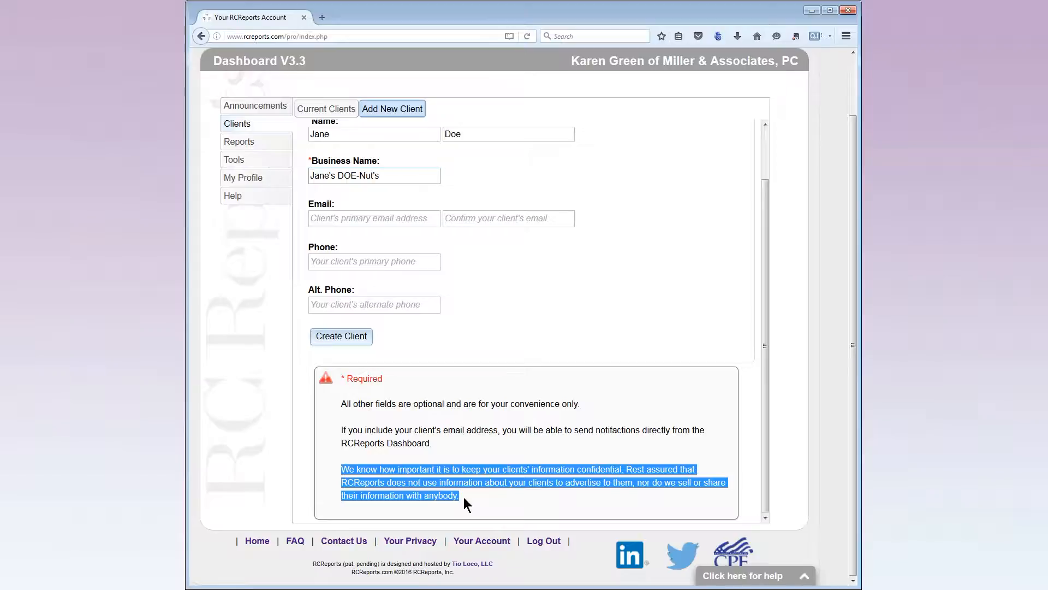
drag(765, 352, 762, 292)
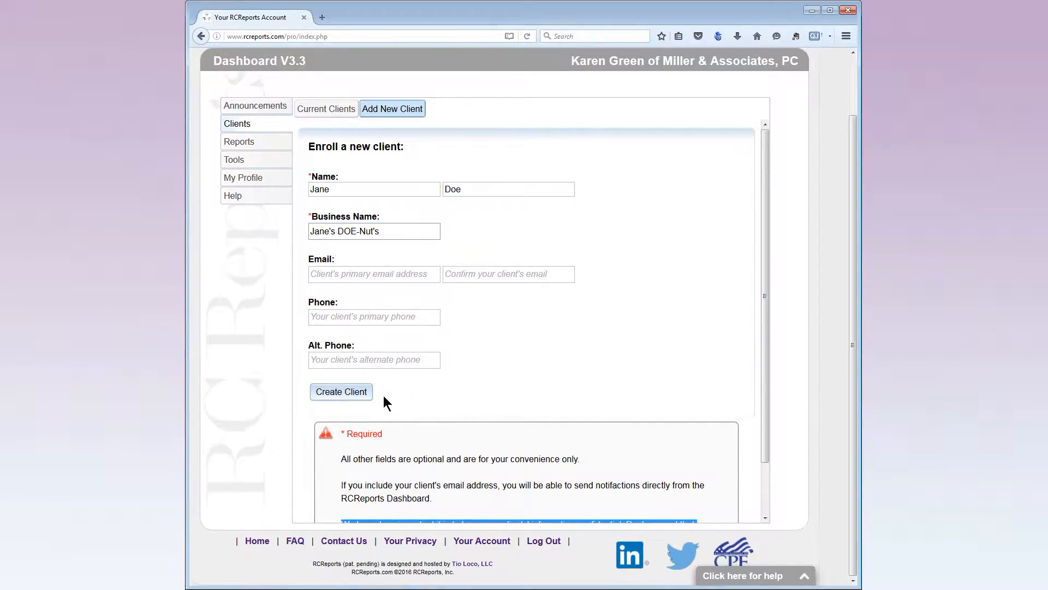
click(356, 394)
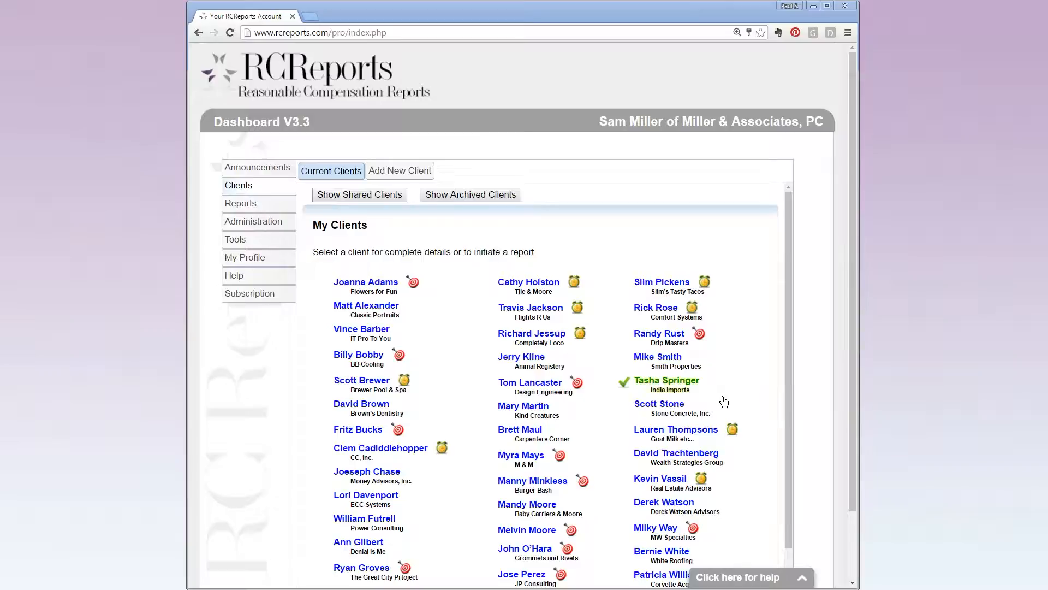
Step: Open the current client whose business is Stone Concrete, Inc. and begin initiating a report for that client
click(670, 409)
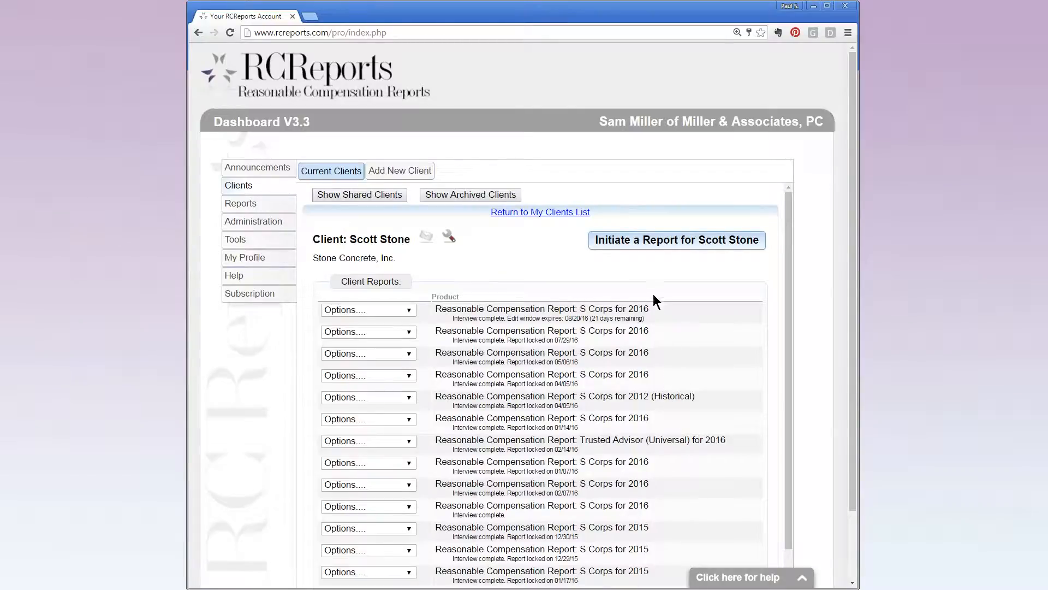
click(646, 246)
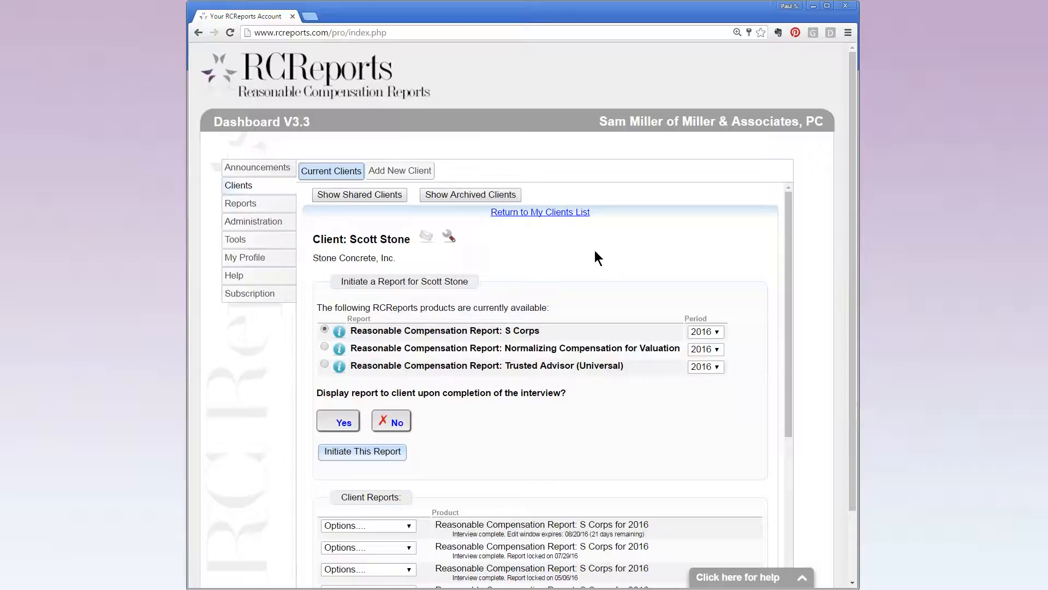
Step: Examine the descriptions of the S Corps, Normalizing Compensation for Valuation and Trusted Advisor (Universal) reports
click(340, 332)
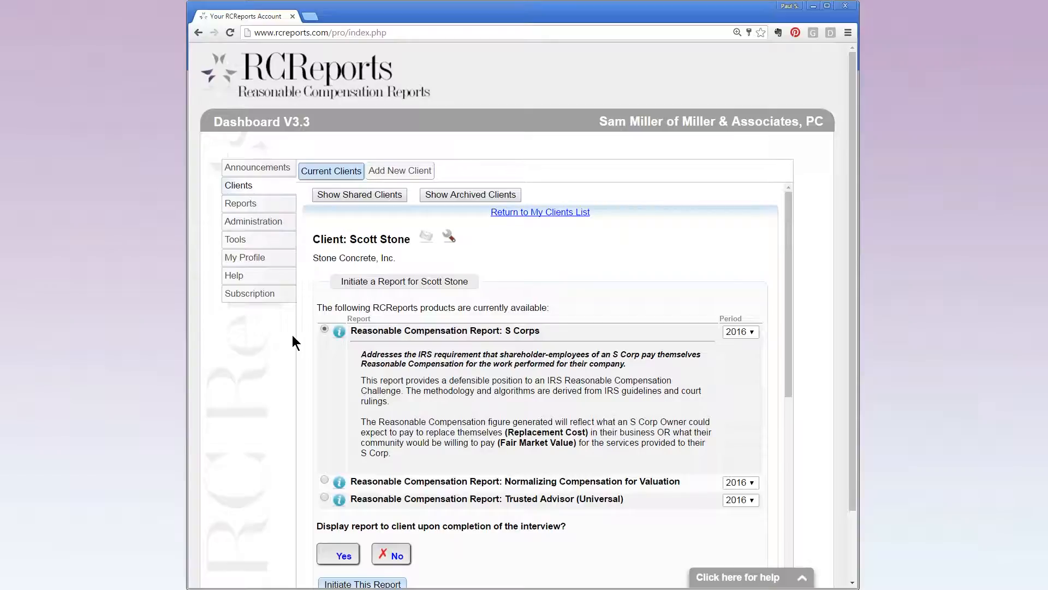
click(325, 329)
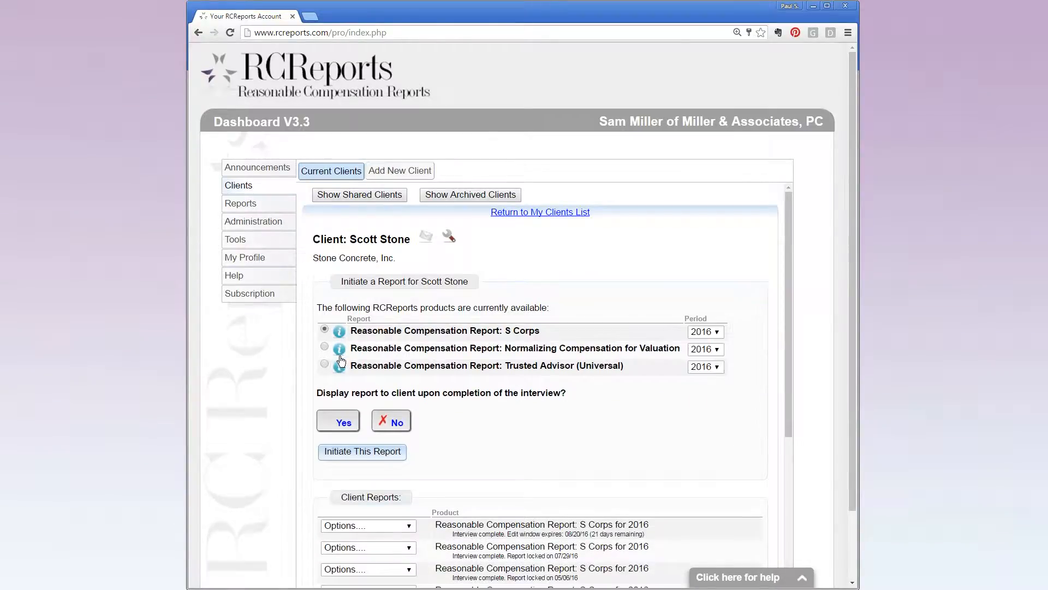
click(339, 349)
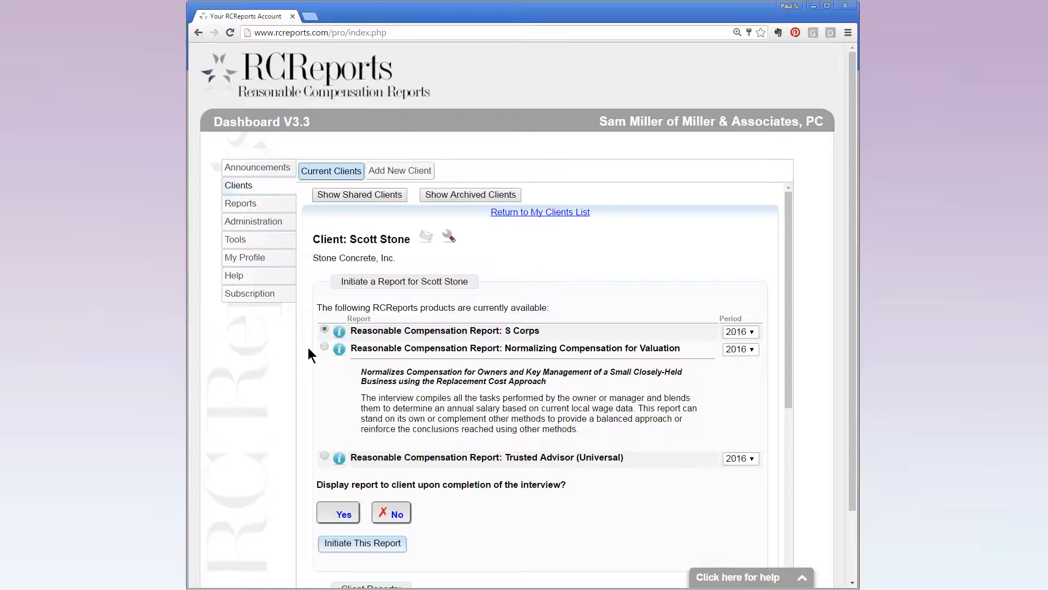
click(339, 348)
click(340, 365)
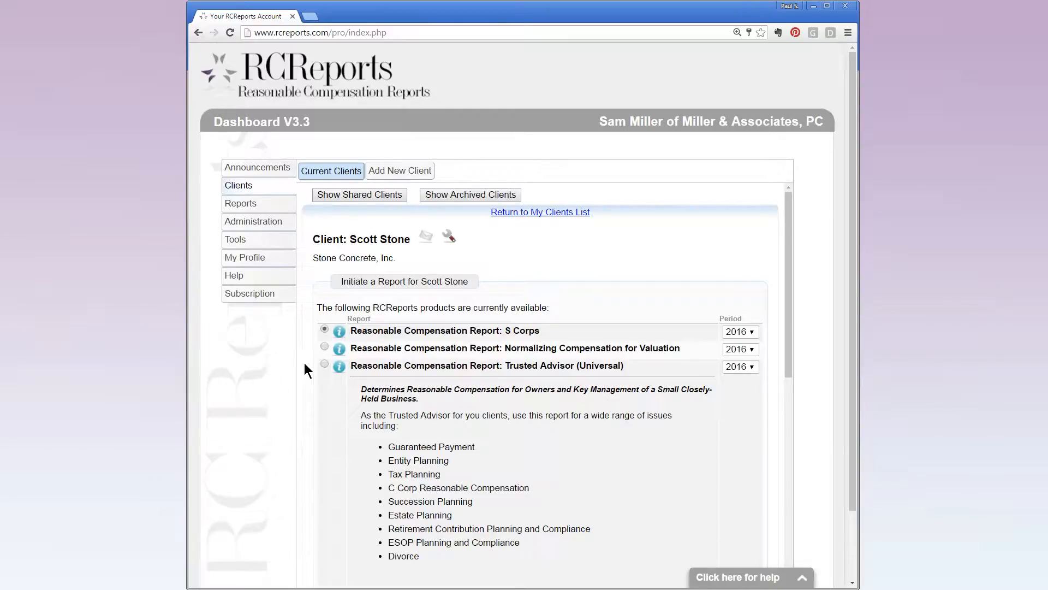
click(337, 368)
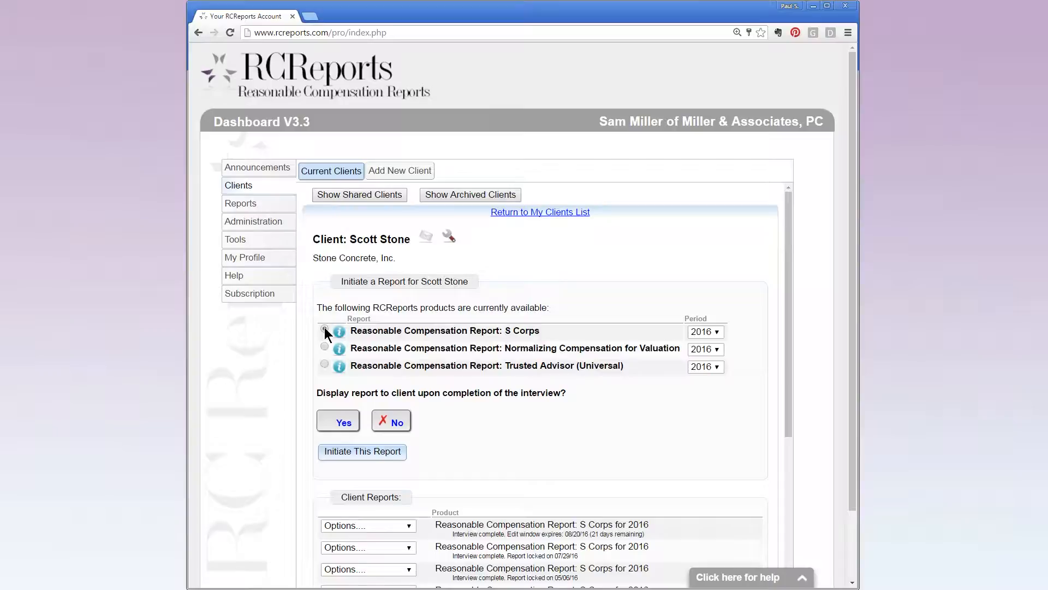
Step: Choose the Reasonable Compensation Report for S Corps with 2016 as its period
click(325, 329)
click(716, 332)
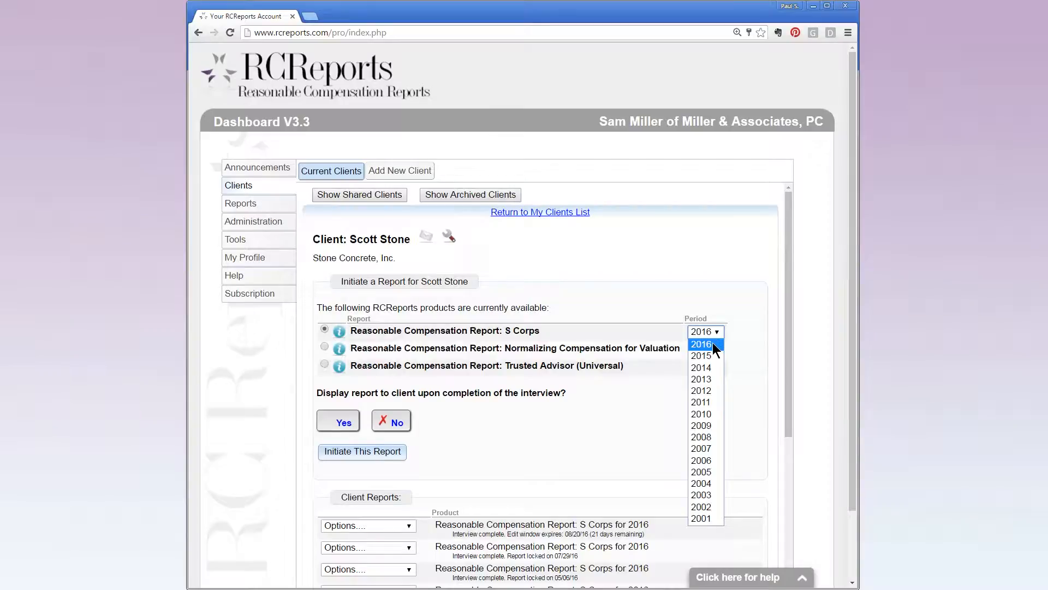
click(713, 344)
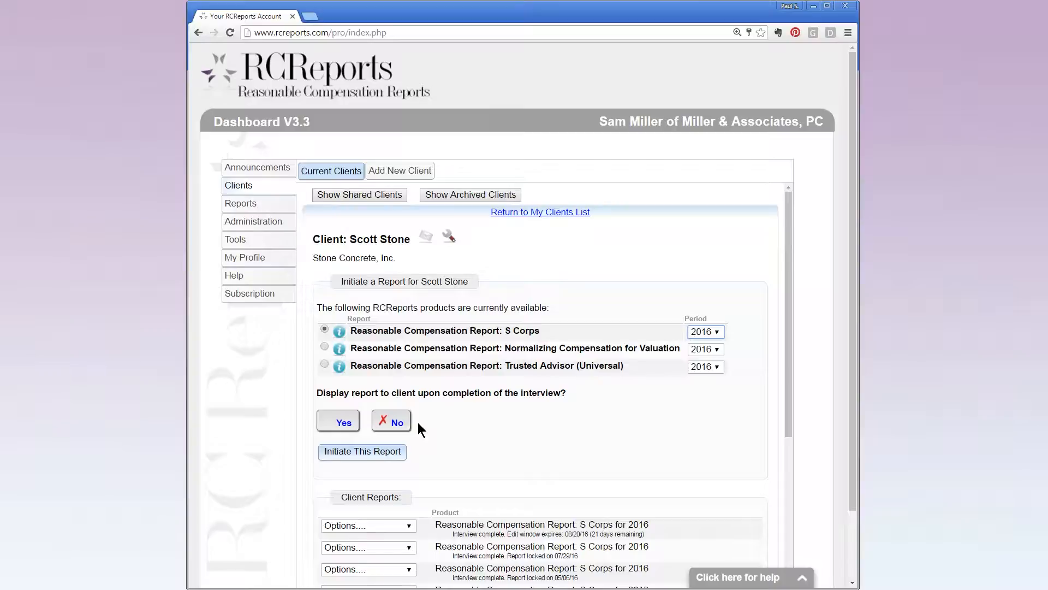
Step: Initiate the report without displaying it to the client upon completion of the interview, and open it to begin work
click(380, 426)
click(348, 428)
click(398, 431)
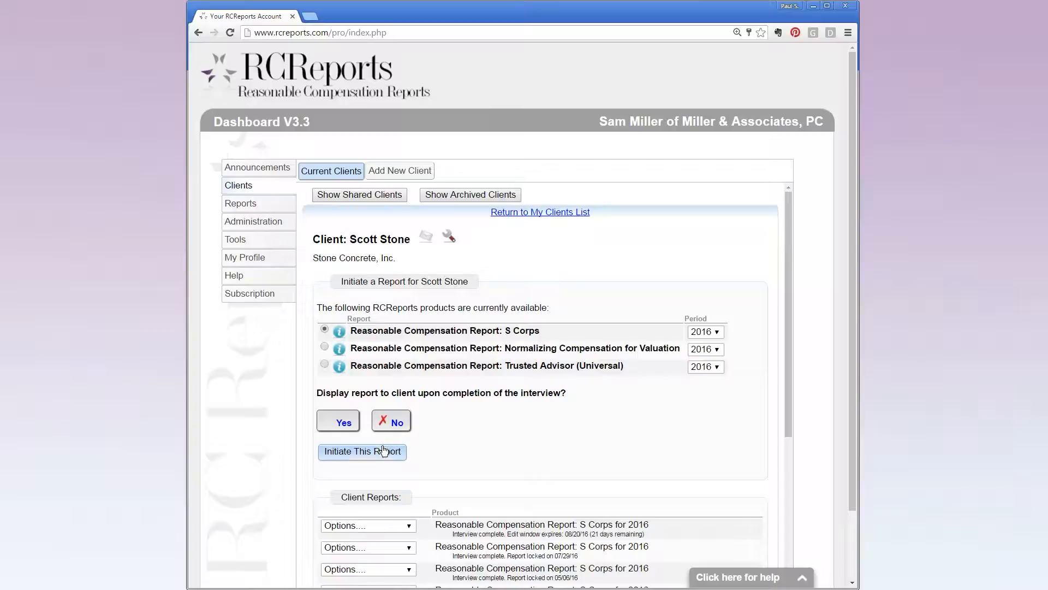
click(365, 456)
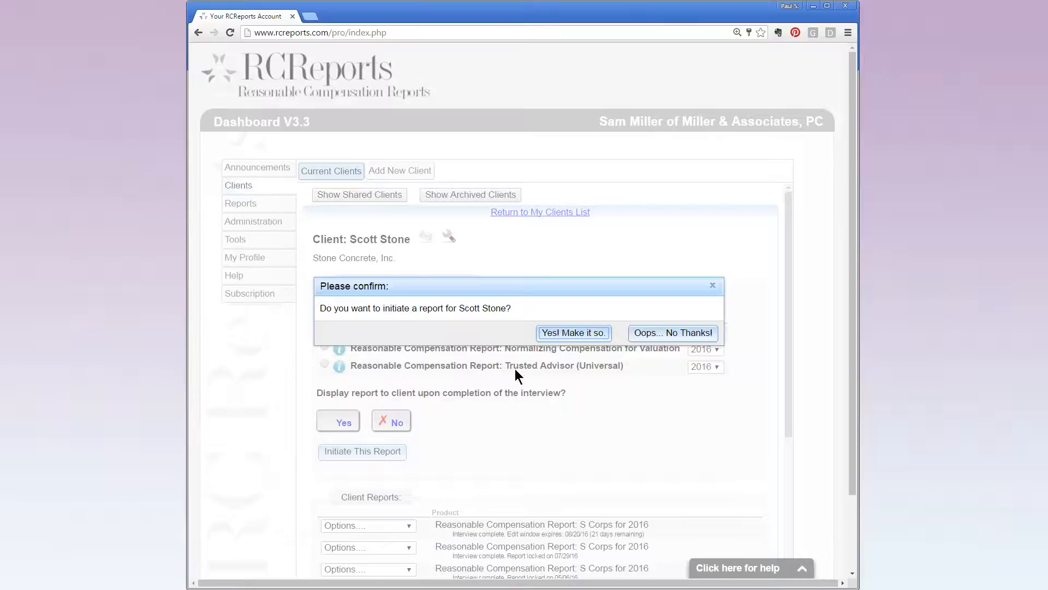
click(568, 341)
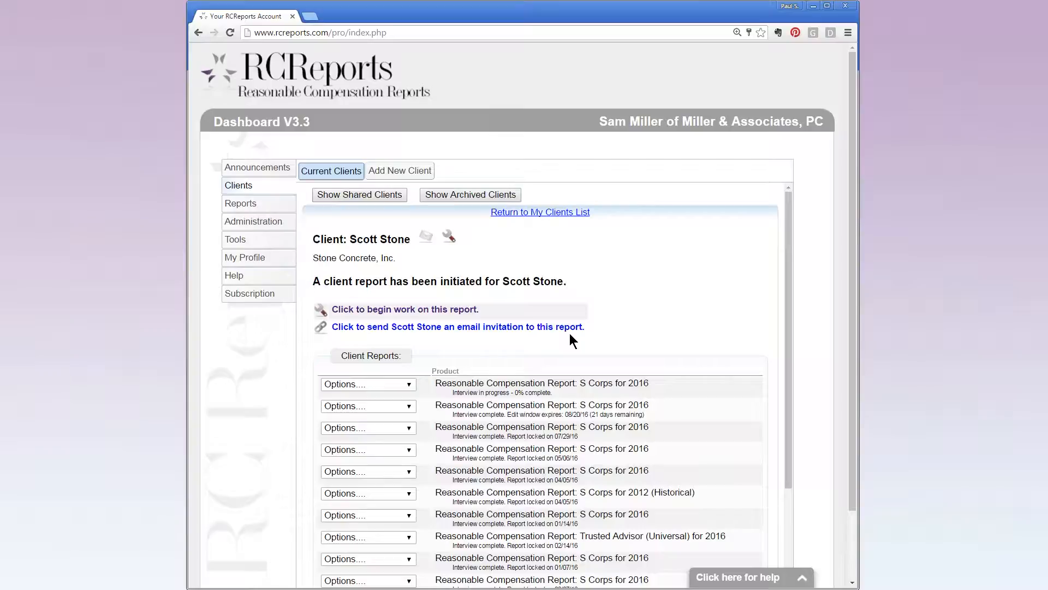
click(418, 314)
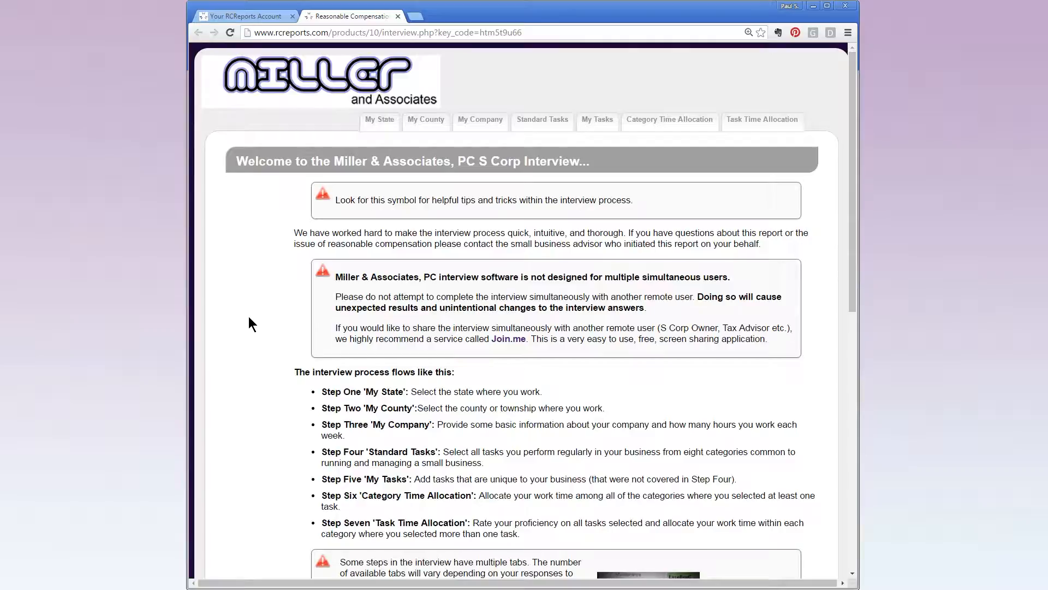
Step: Return to the dashboard, copy the client's interview link to the clipboard and send the link via automated email
click(244, 16)
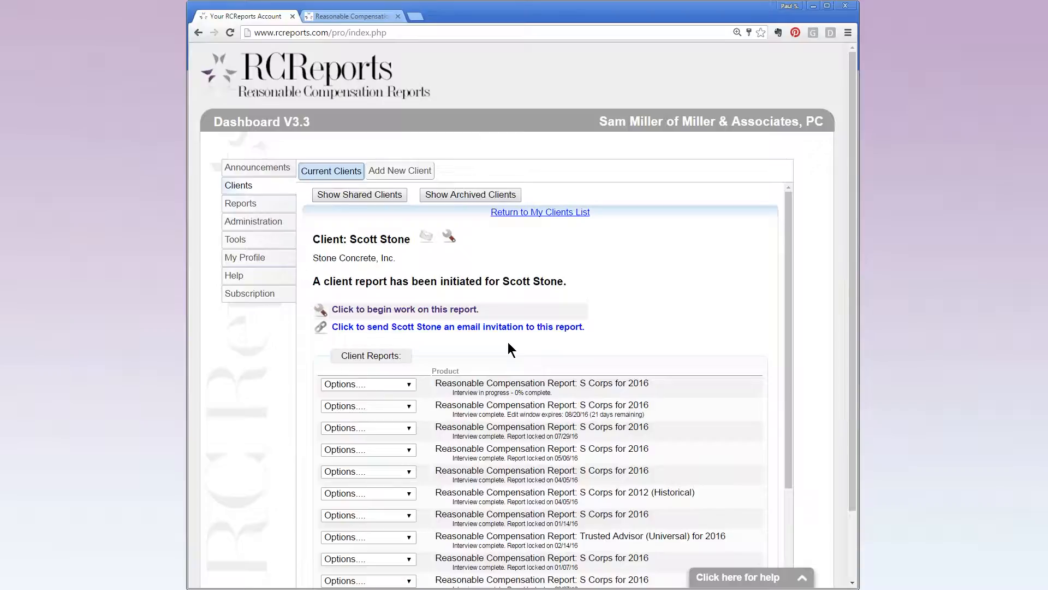
click(494, 328)
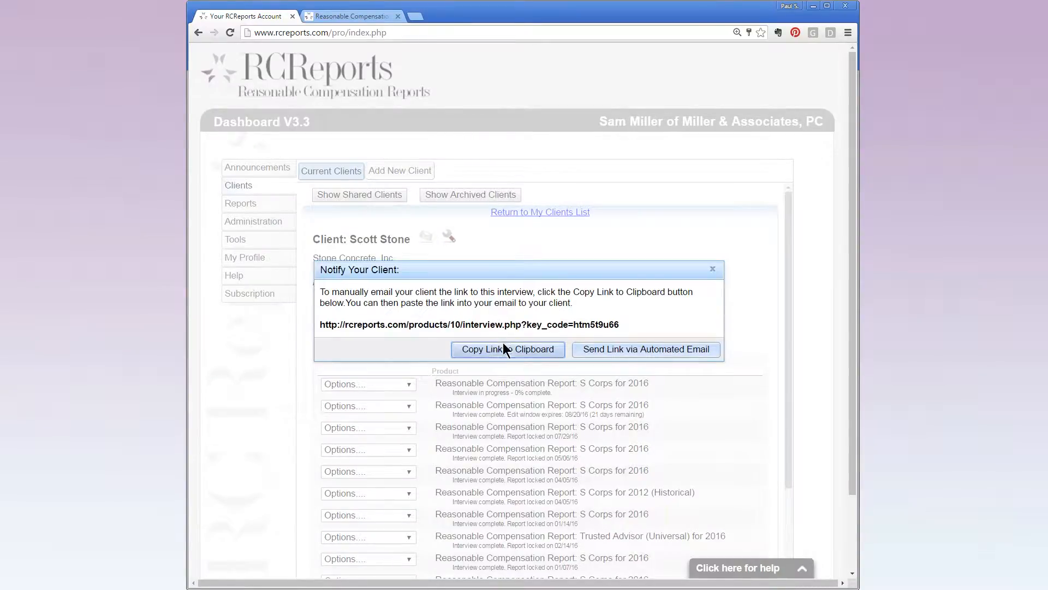
click(506, 350)
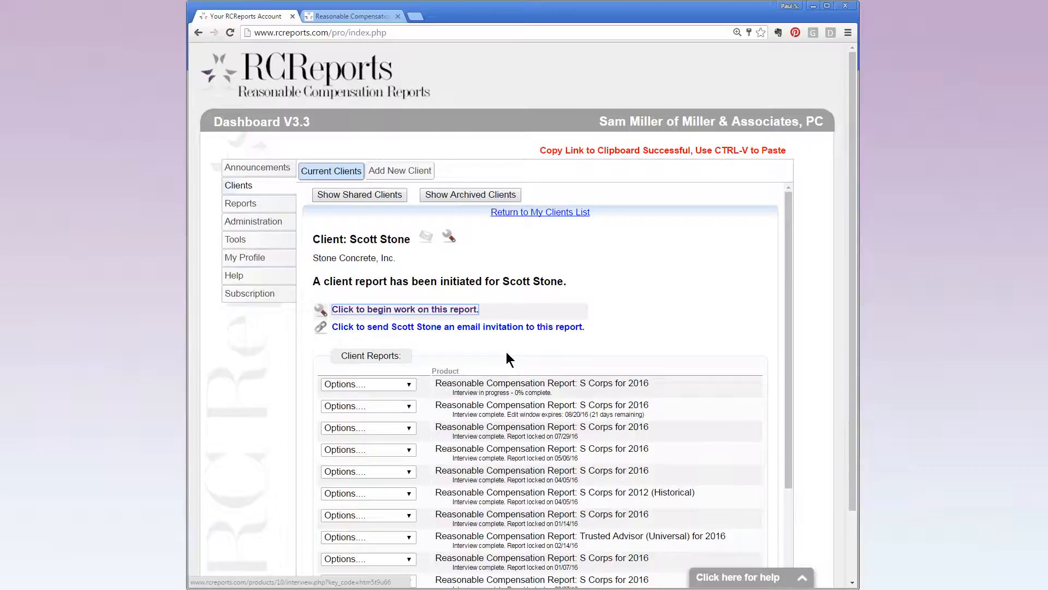
click(498, 327)
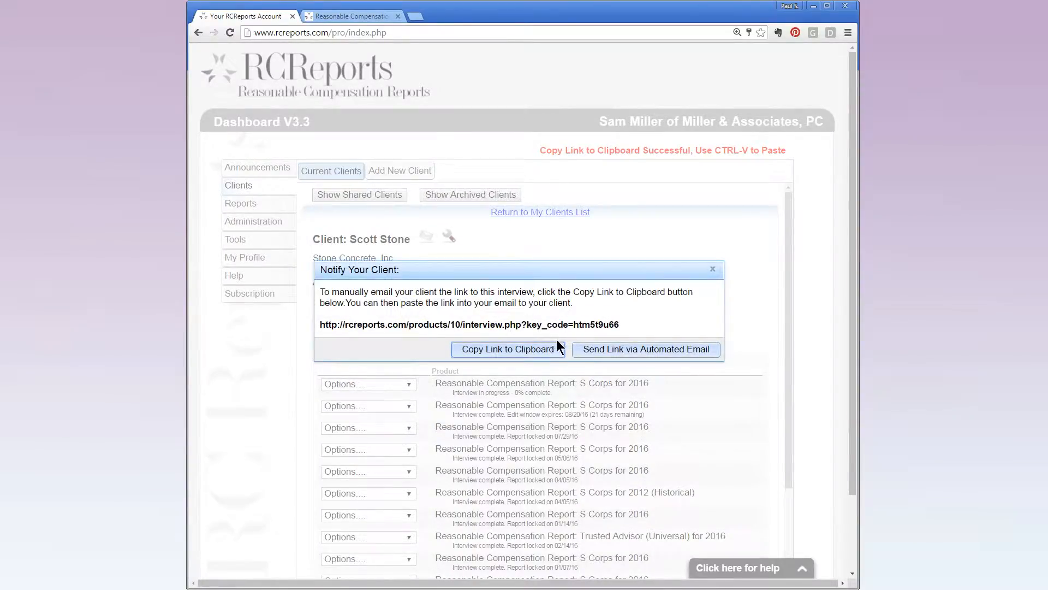
click(605, 352)
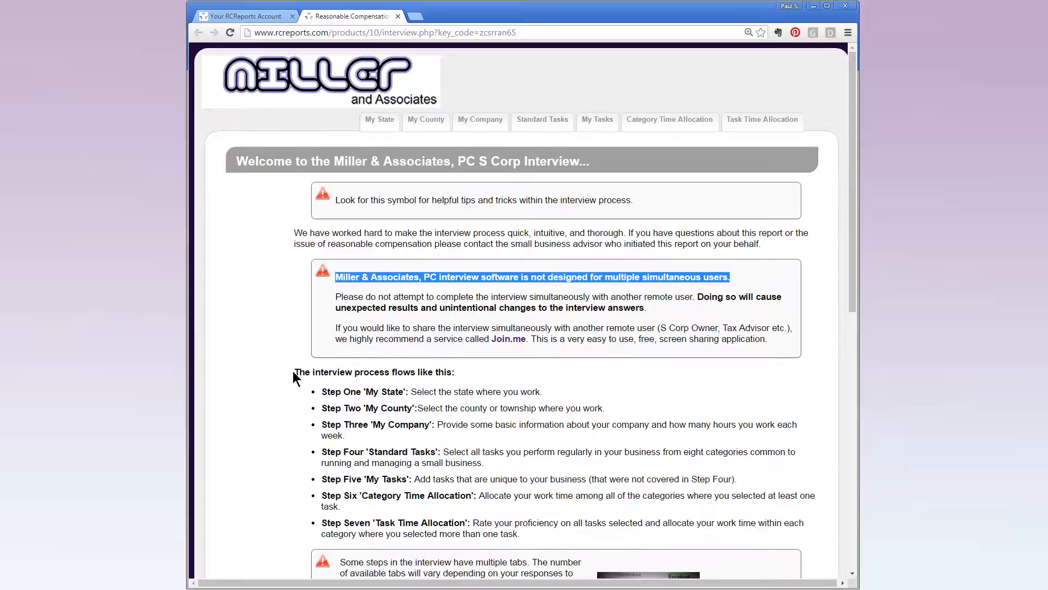
Step: Read the interview process overview and tips on the S Corp interview welcome page and start the interview
drag(293, 369, 539, 540)
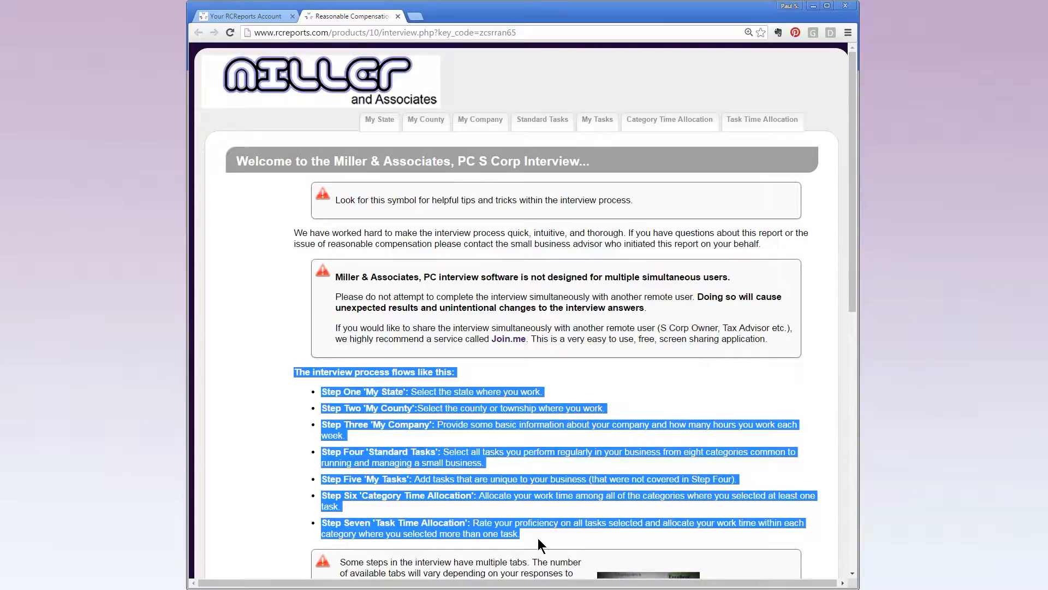
scroll(538, 539, down, 3)
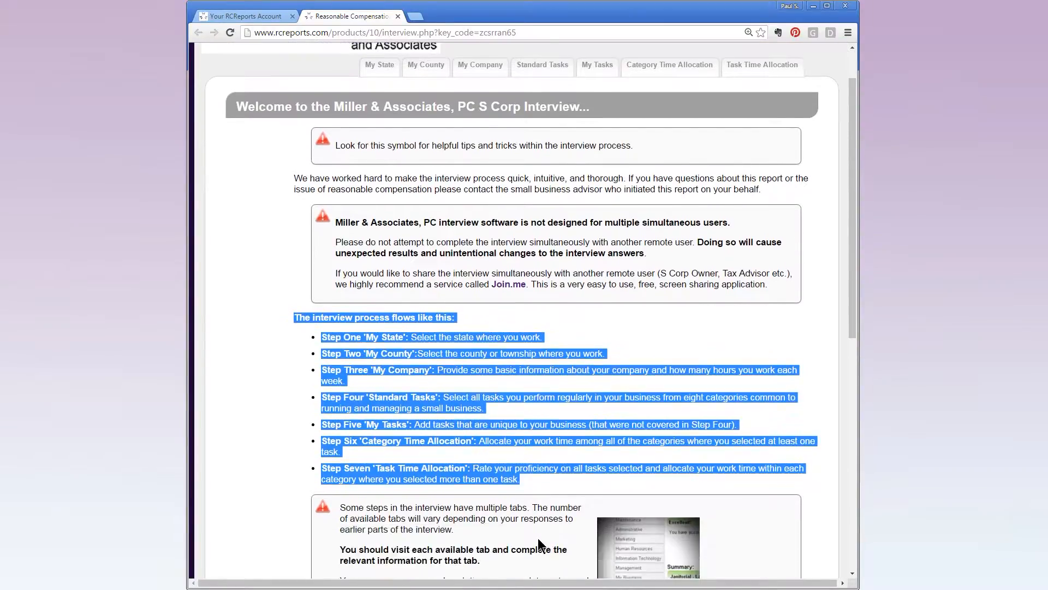
scroll(539, 538, down, 2)
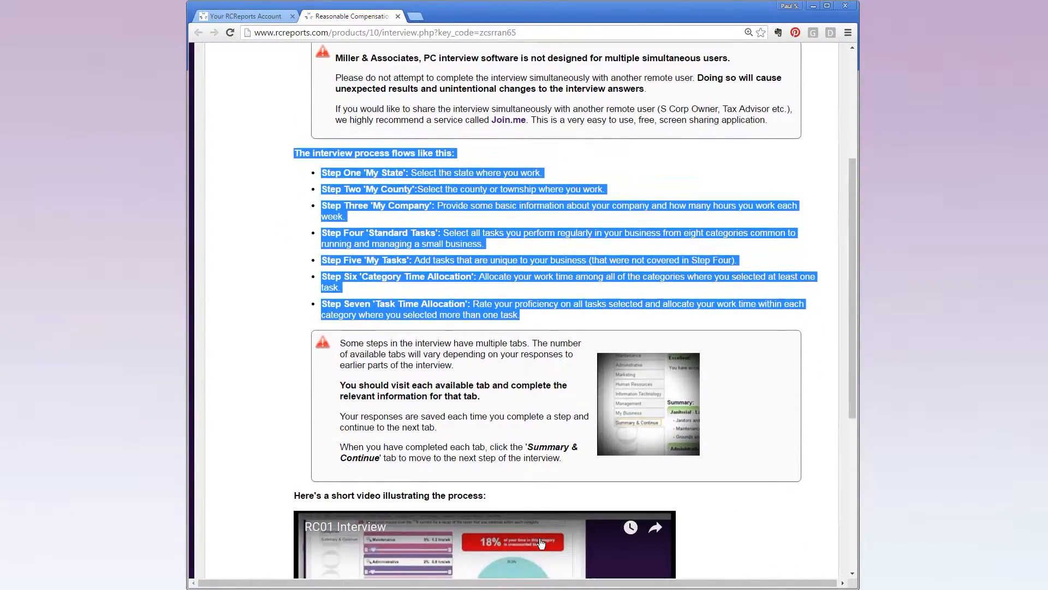
scroll(541, 543, down, 3)
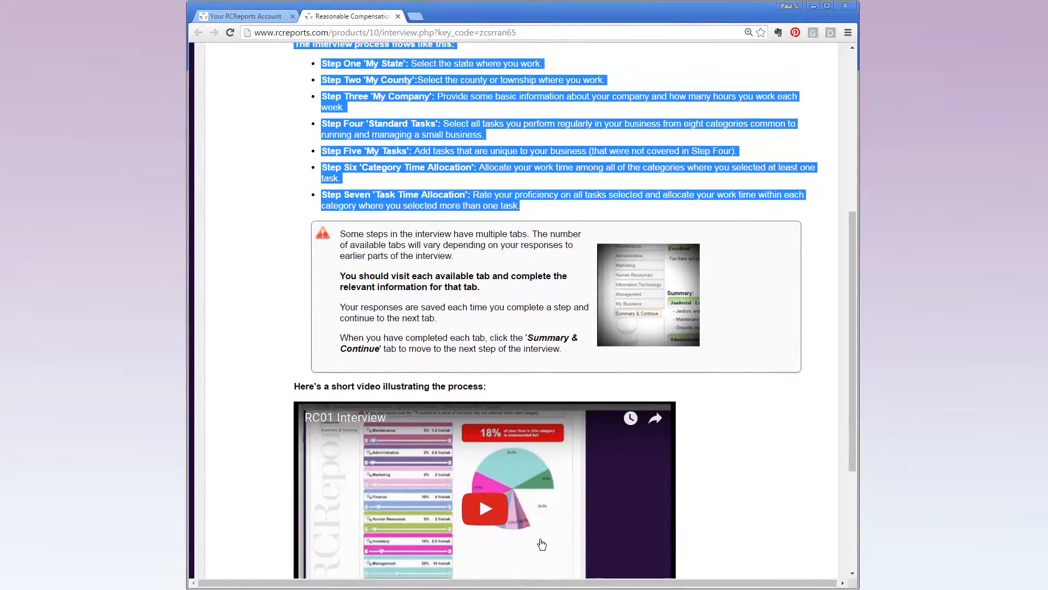
scroll(541, 544, down, 2)
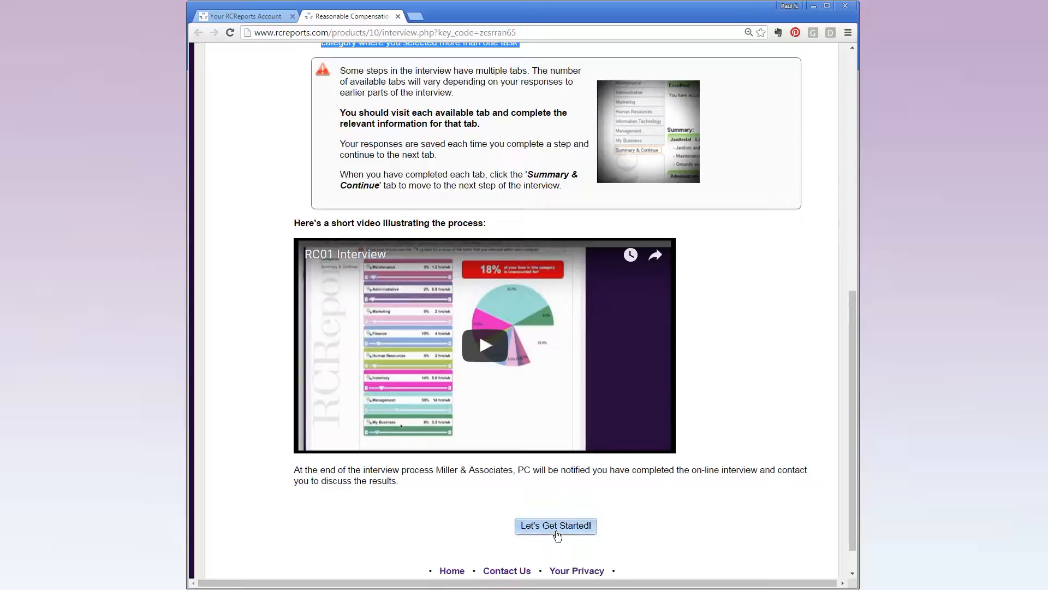
click(555, 527)
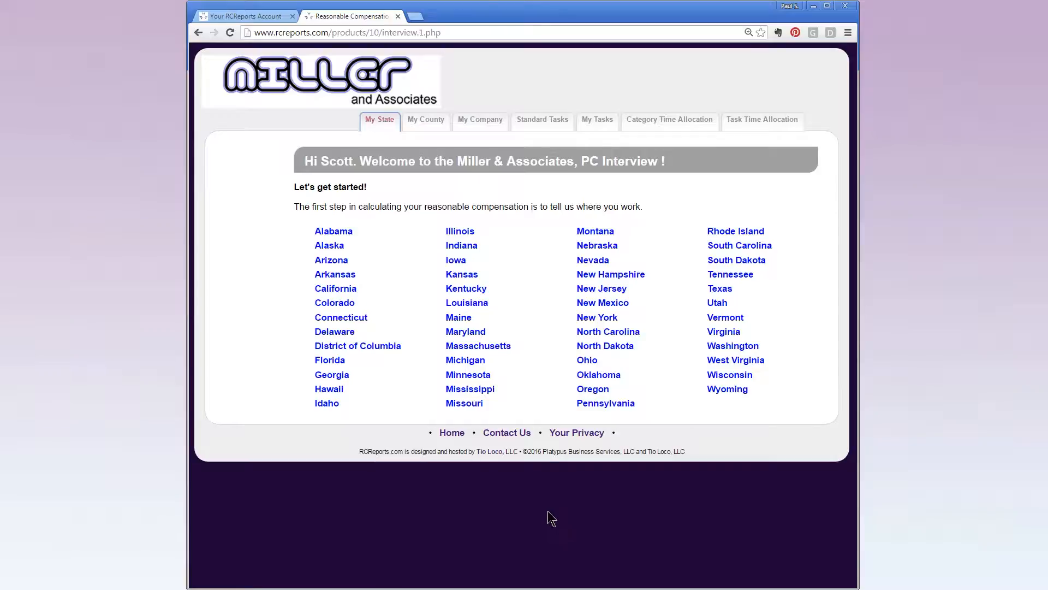
Step: Set Illinois as the state and Cook County as the county where the client works, verifying both selections
click(461, 234)
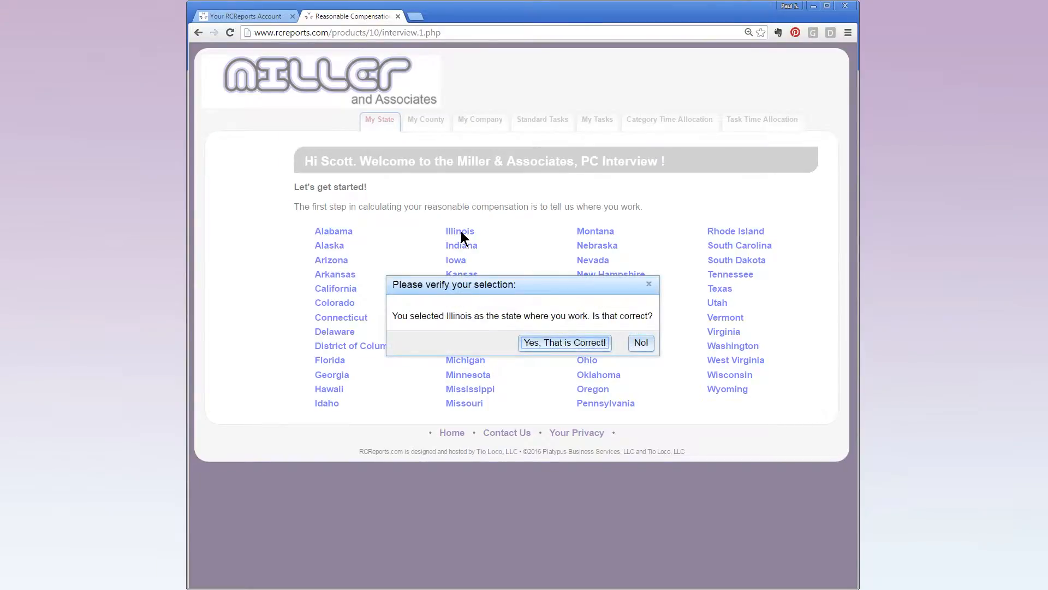
click(544, 341)
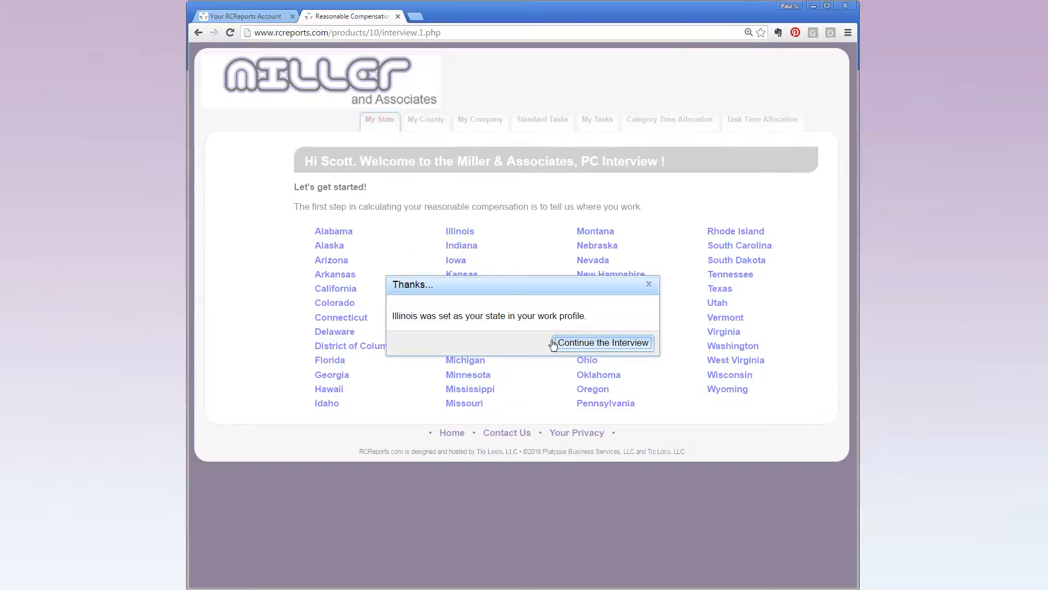
click(553, 342)
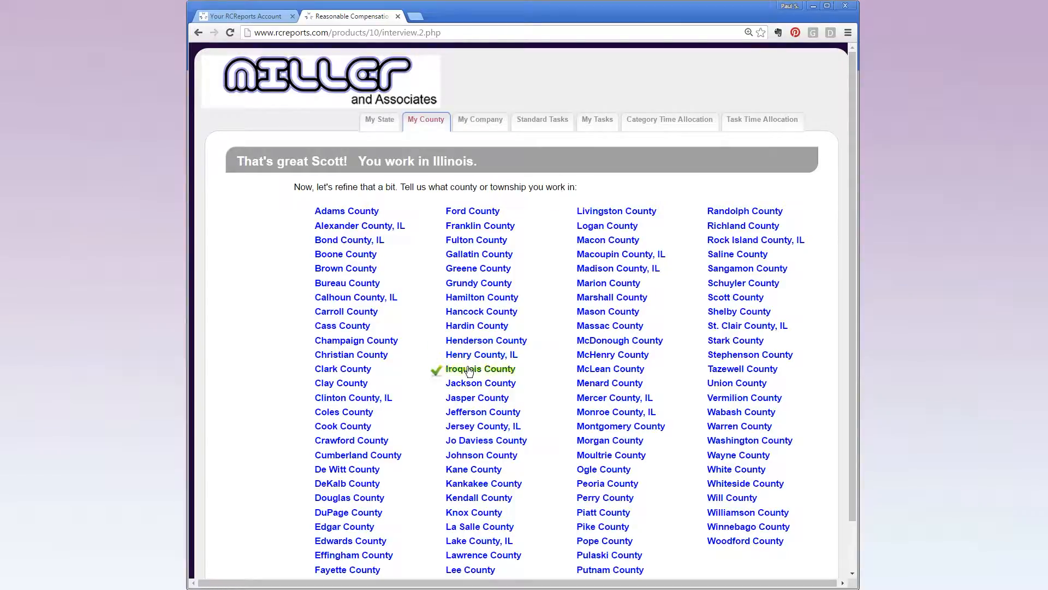
click(349, 428)
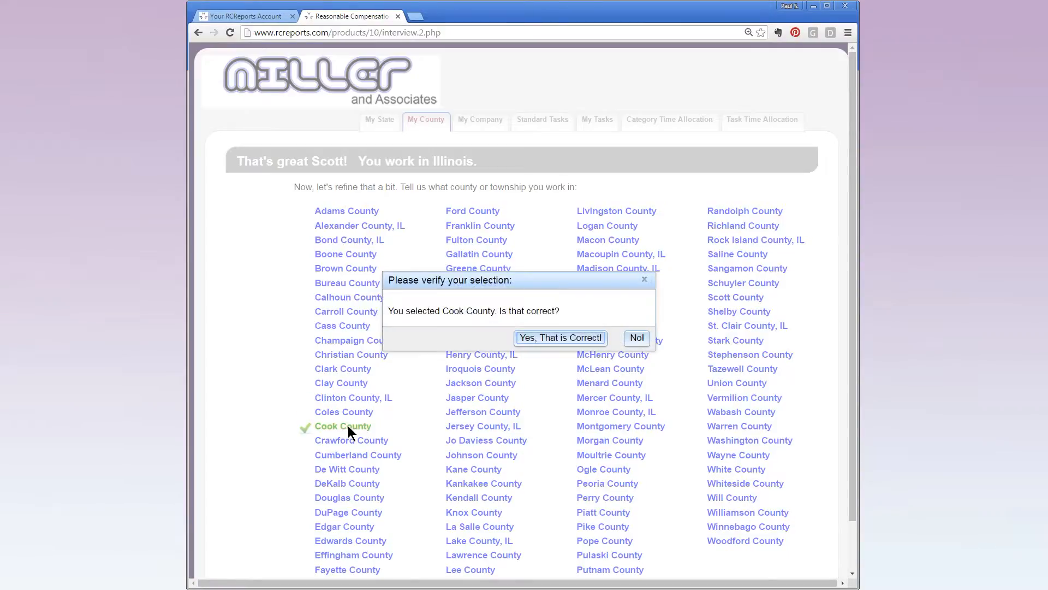
click(539, 340)
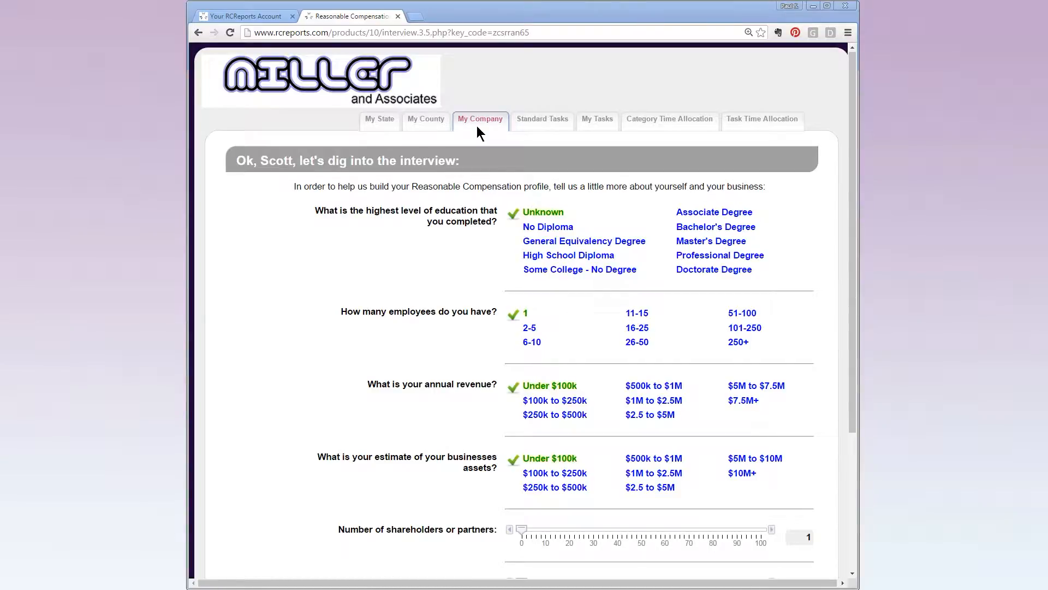
Step: Set the education to Some College - No Degree, employees to 6-10, annual revenue to $250k to $500k and business assets to $100k to $250k
click(557, 270)
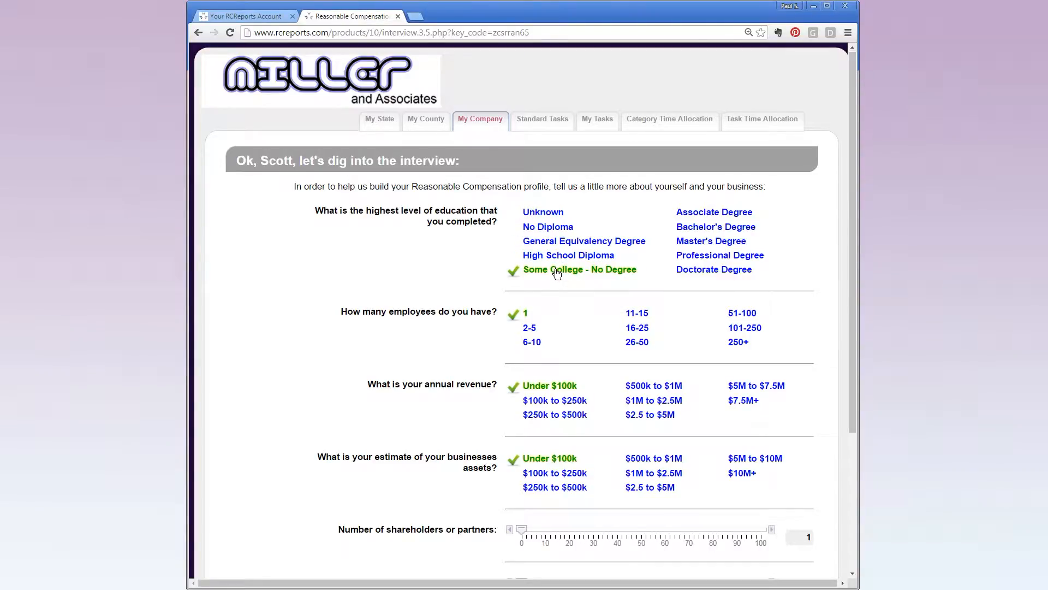
click(528, 342)
click(529, 416)
click(533, 475)
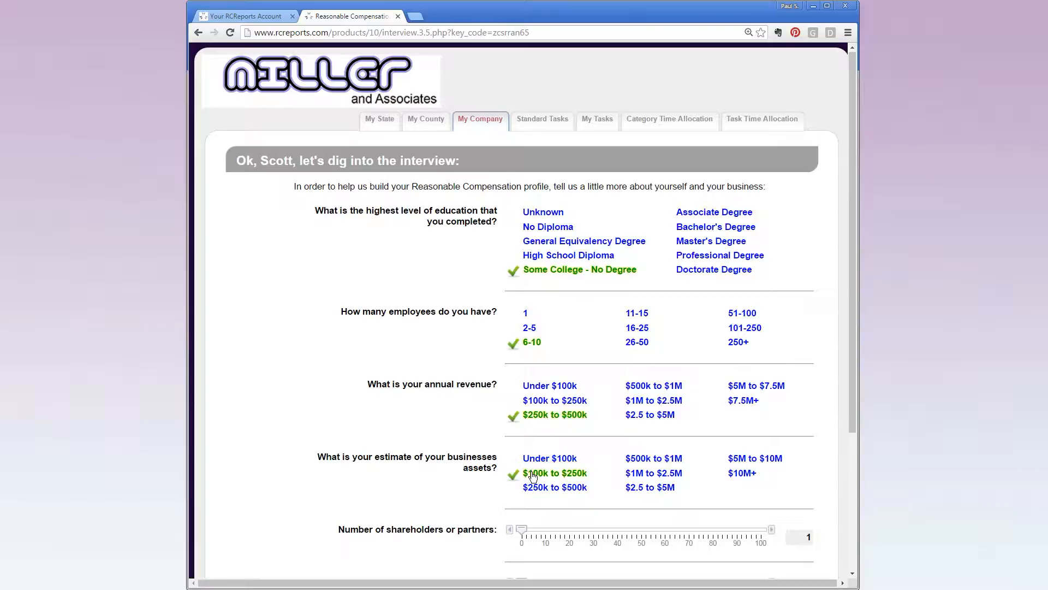
Step: Set the hours worked per week to 40 and save the company information to continue the interview
scroll(533, 476, down, 1)
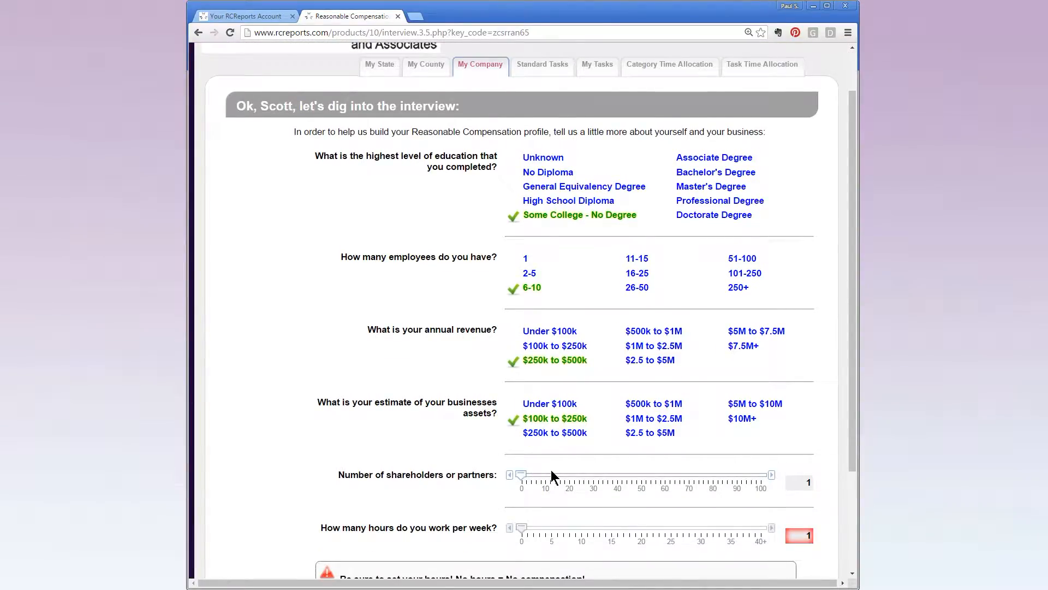
scroll(681, 501, down, 2)
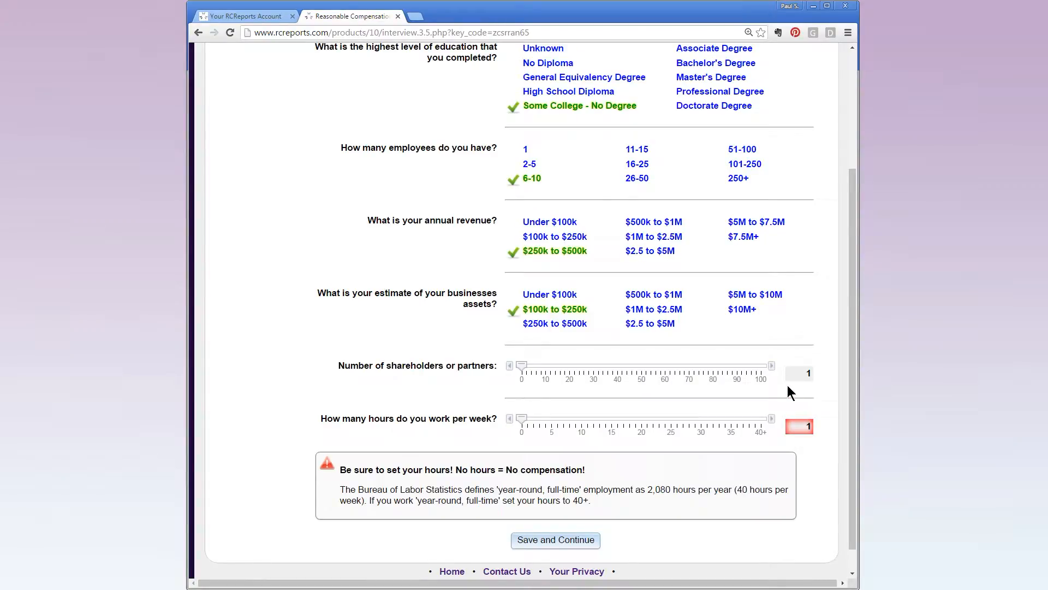
click(772, 419)
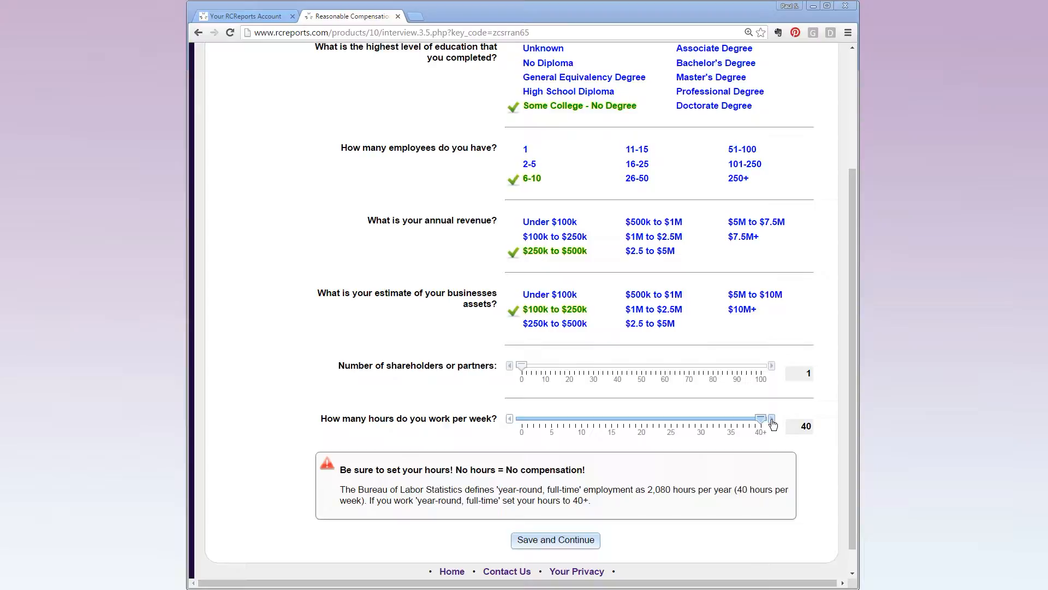
drag(761, 424, 645, 427)
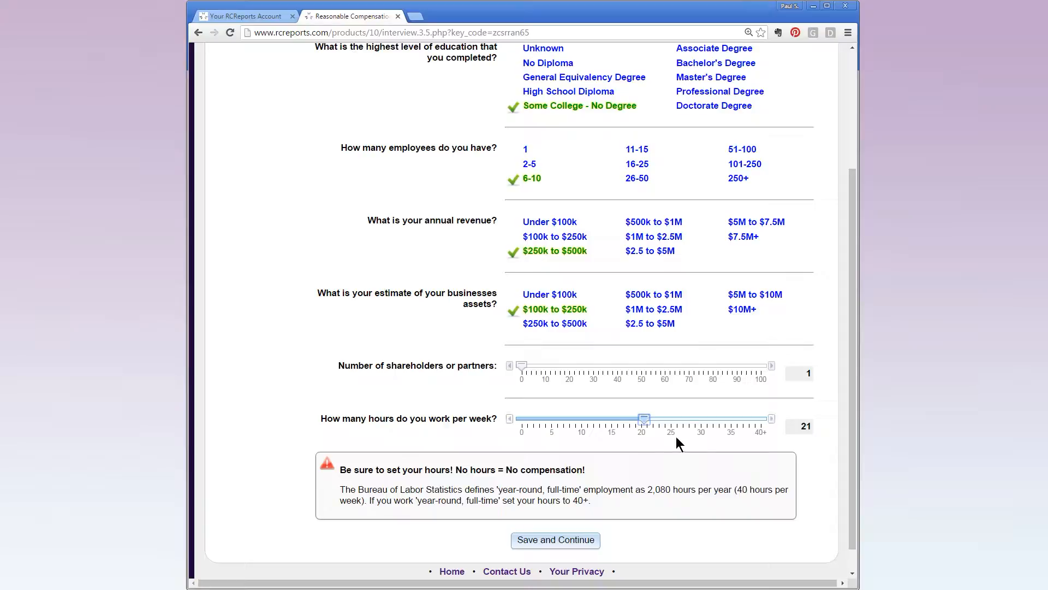
drag(771, 420, 774, 422)
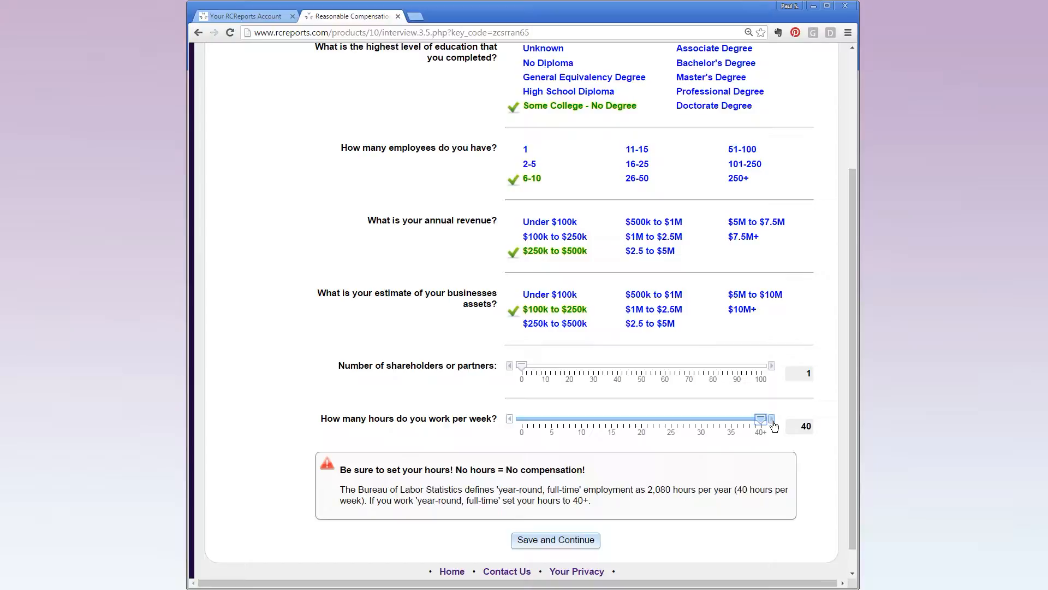
click(562, 543)
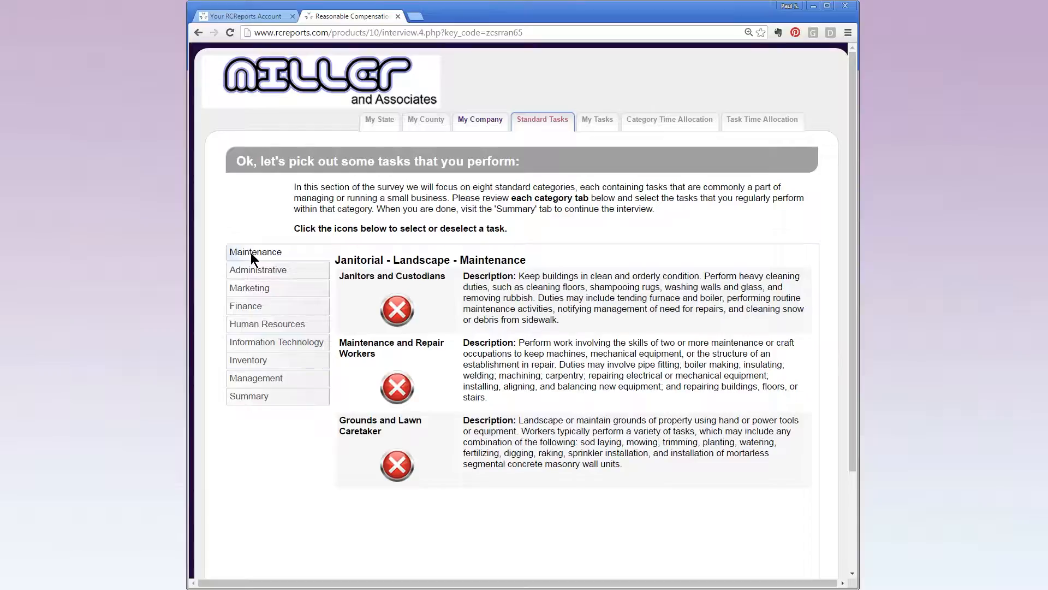
Step: Select Janitors and Custodians among the Maintenance tasks and Customer Service Representatives among the Administrative tasks
click(400, 313)
click(320, 276)
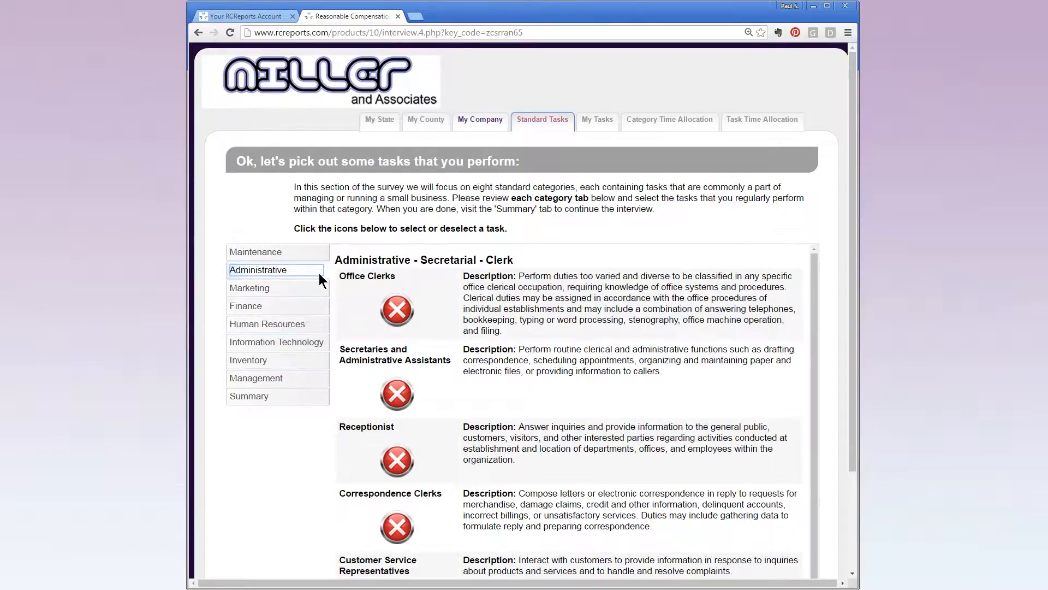
scroll(332, 277, down, 3)
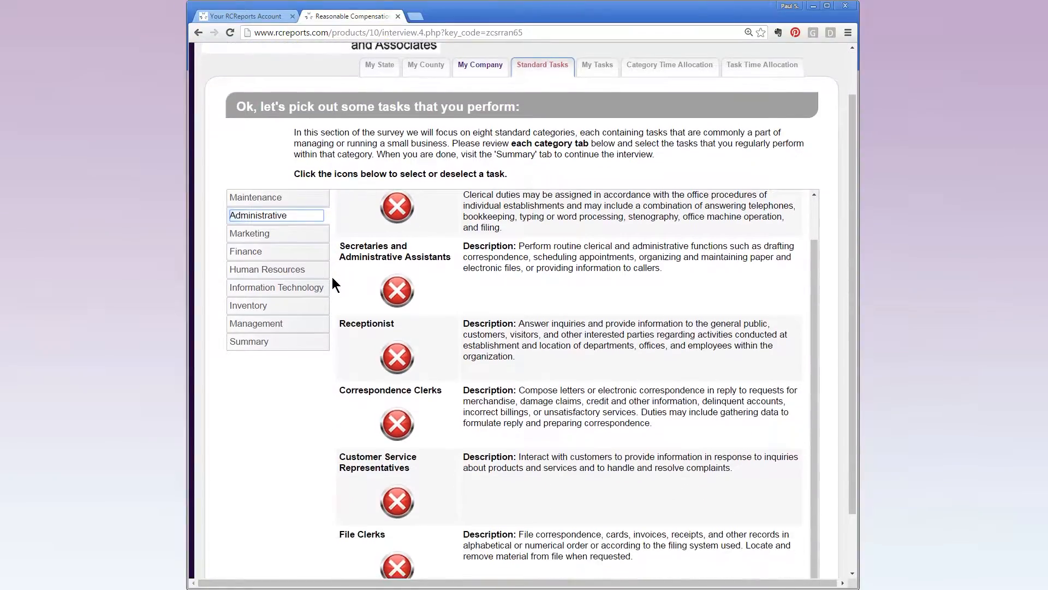
scroll(332, 279, down, 1)
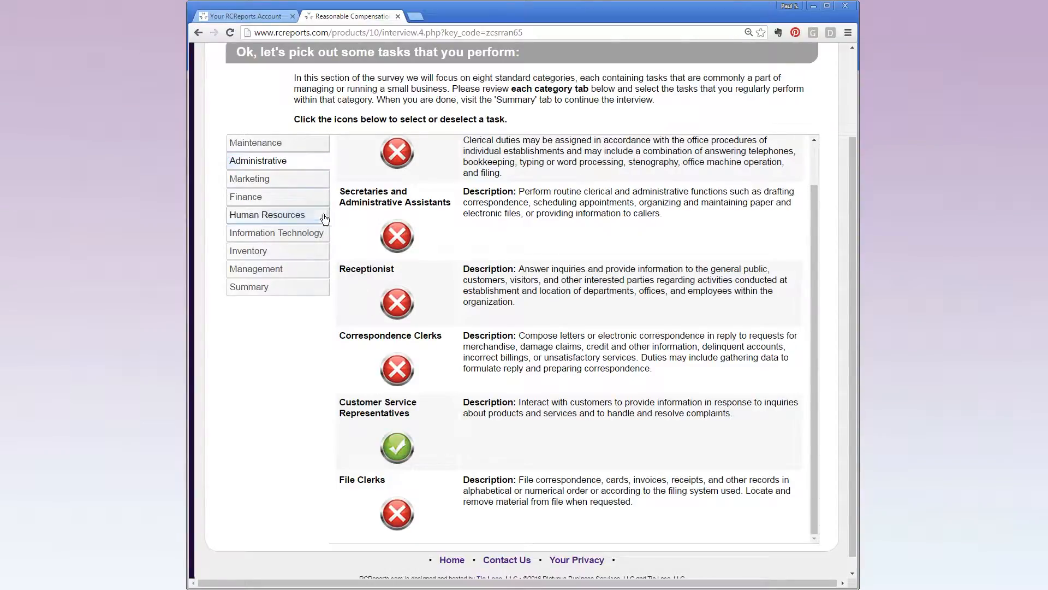
Step: Select Sales Representatives among the Marketing tasks and Bookkeeper among the Finance tasks
click(311, 186)
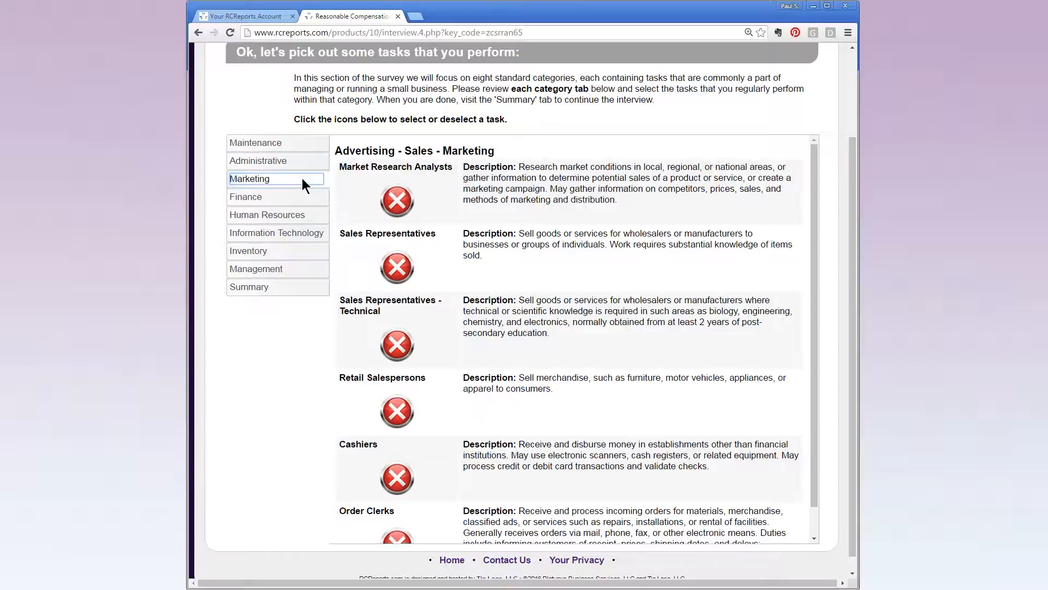
click(401, 266)
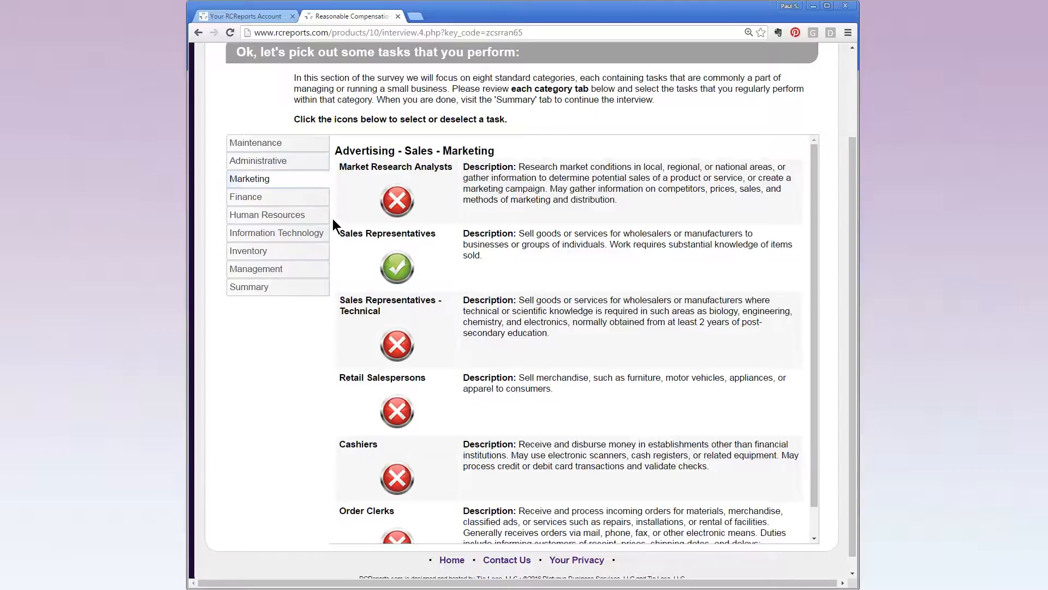
click(307, 202)
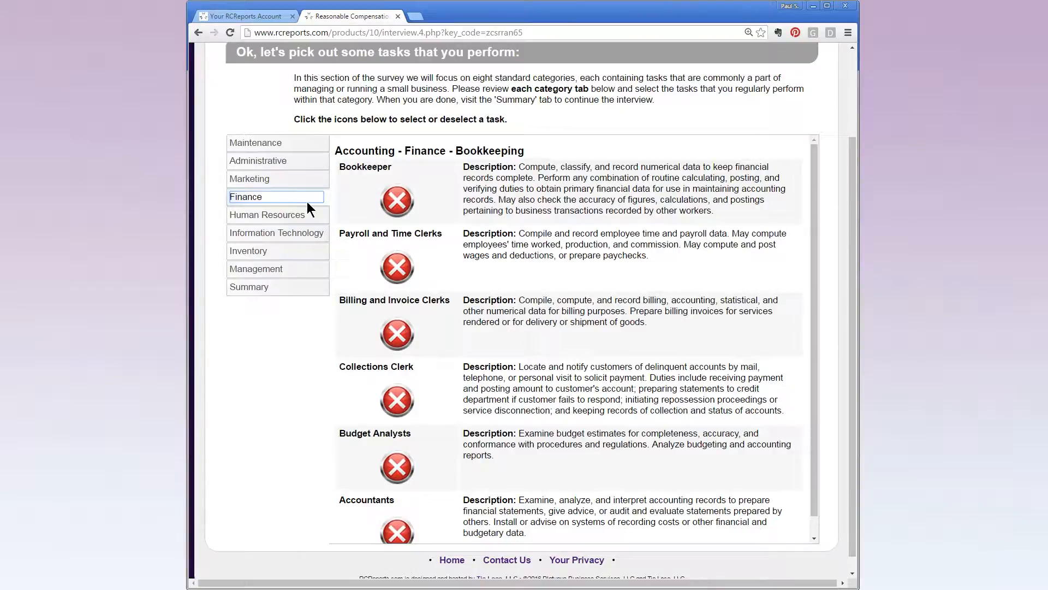
click(393, 205)
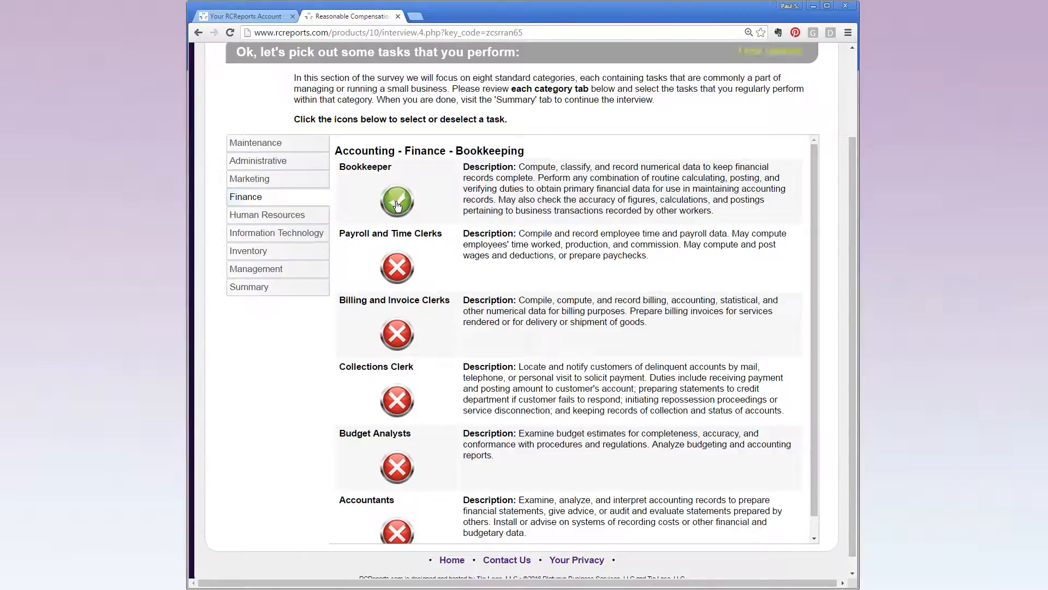
Step: Select Payroll and Time Clerks among the Finance tasks and Human Resources Clerk among the Human Resources tasks
click(397, 267)
click(316, 221)
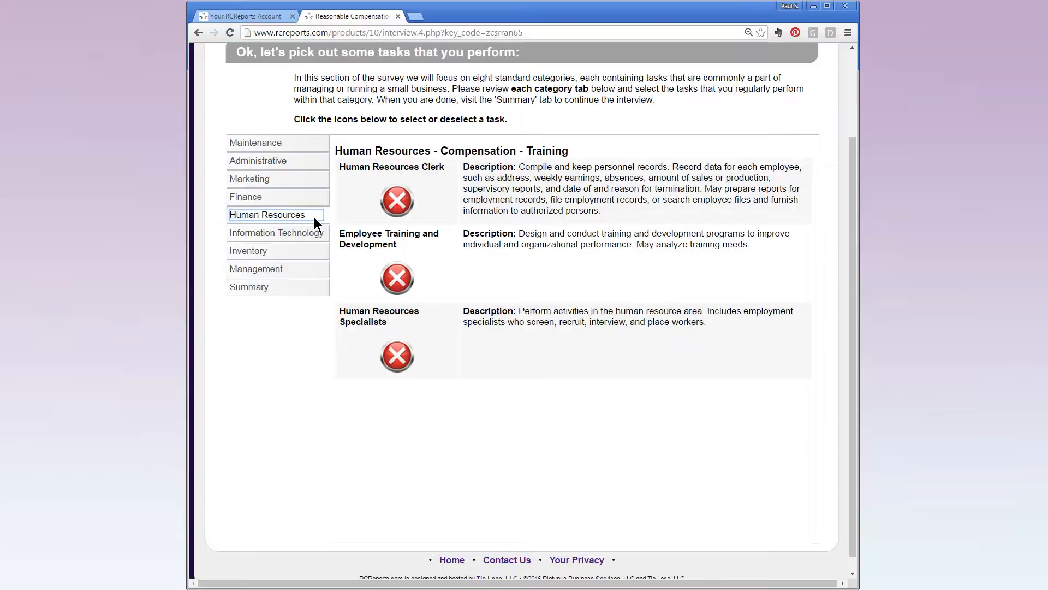
click(391, 206)
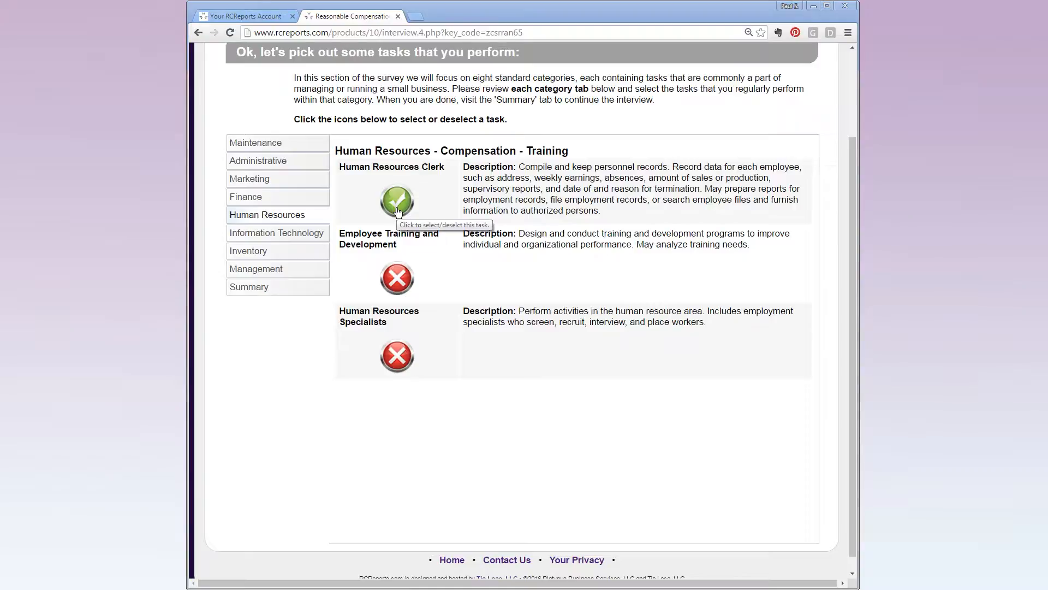
Step: Review the Information Technology tasks without selecting any, and select Purchasing Clerk among the Inventory tasks
click(313, 232)
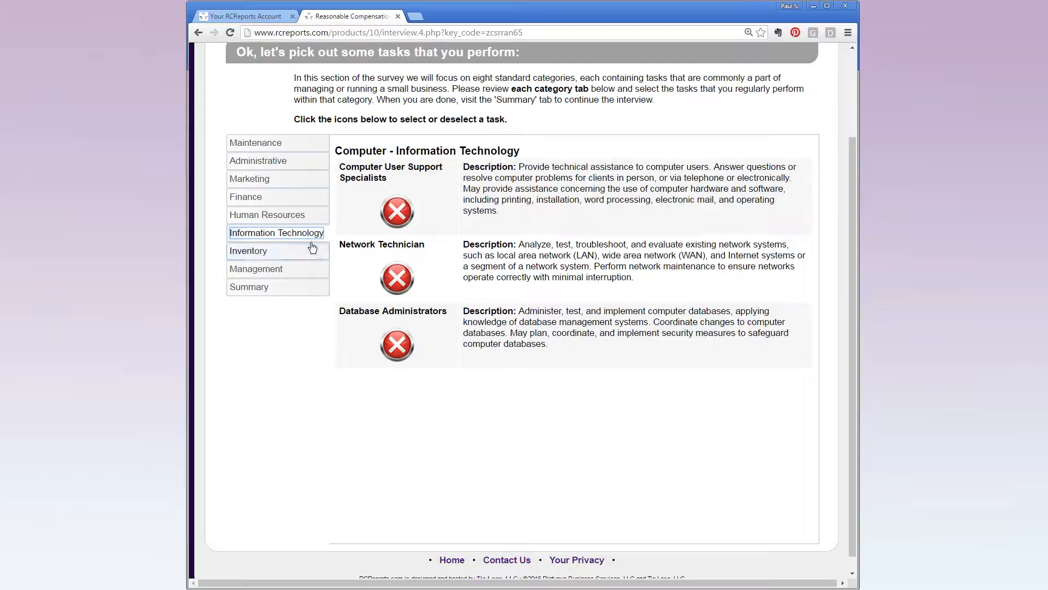
click(306, 251)
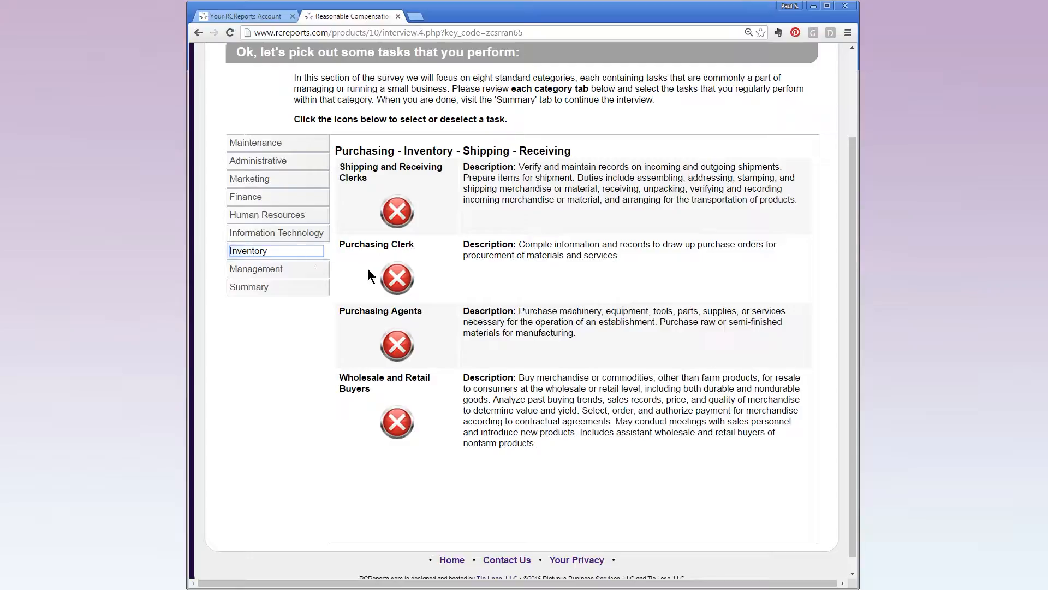
click(397, 280)
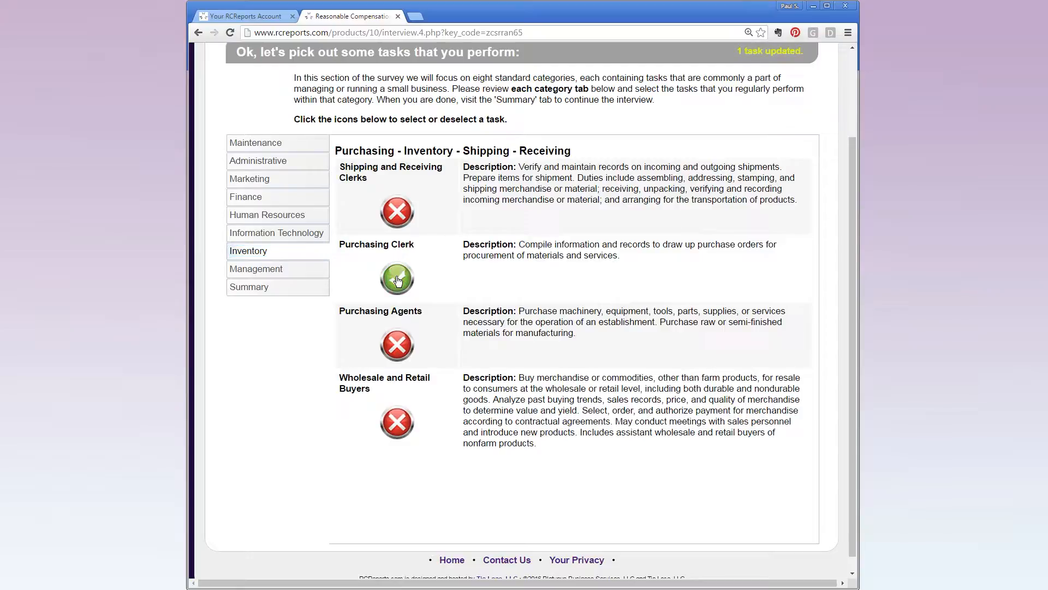
Step: Select General and Operations Managers and Business Office Manager among the Management tasks, review the task summary and continue the interview
click(318, 270)
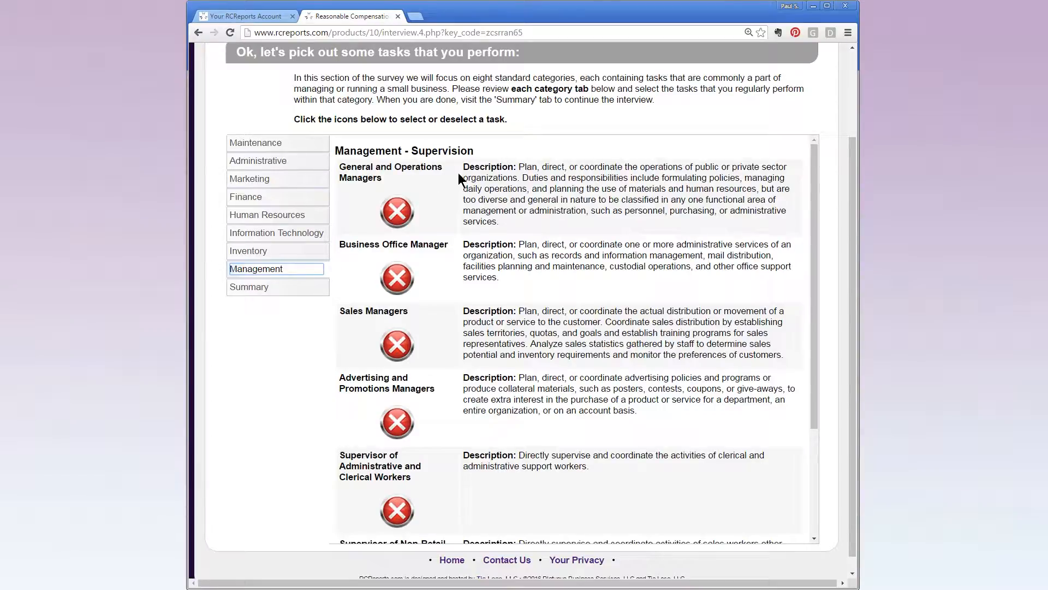
drag(463, 166, 510, 227)
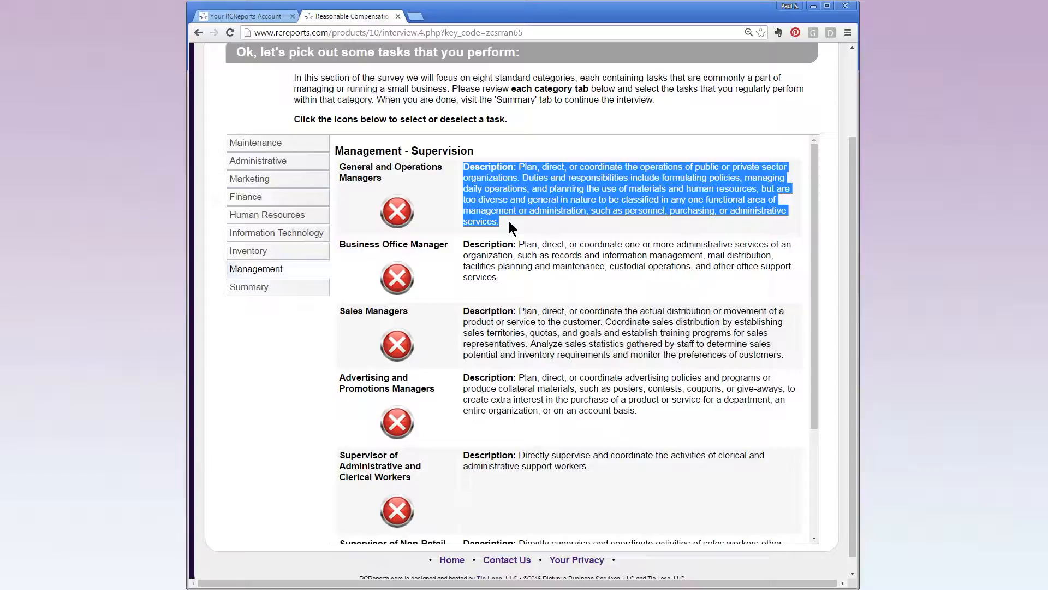
click(509, 221)
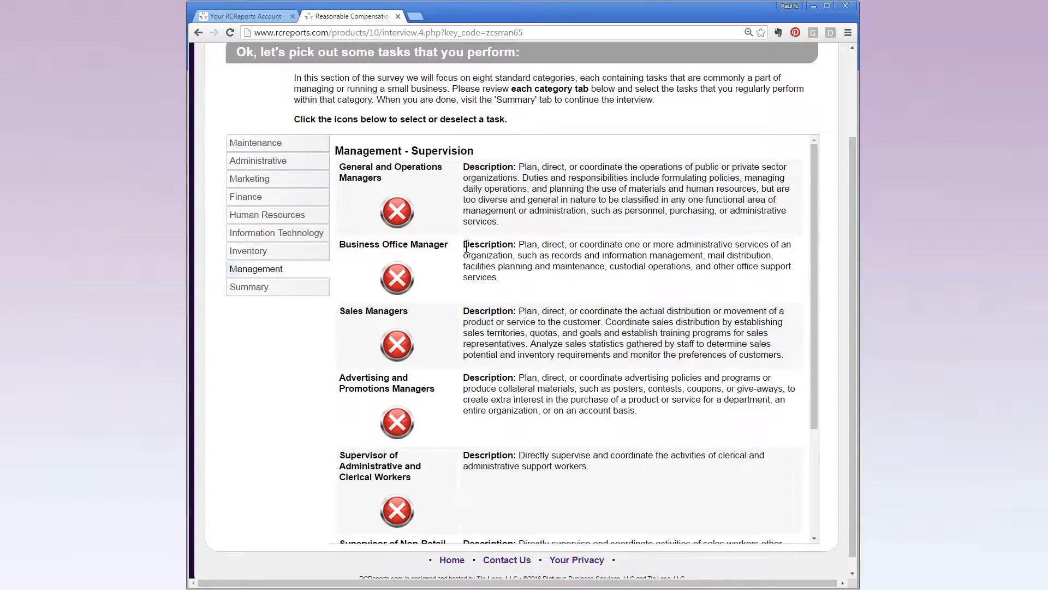
drag(464, 244, 516, 283)
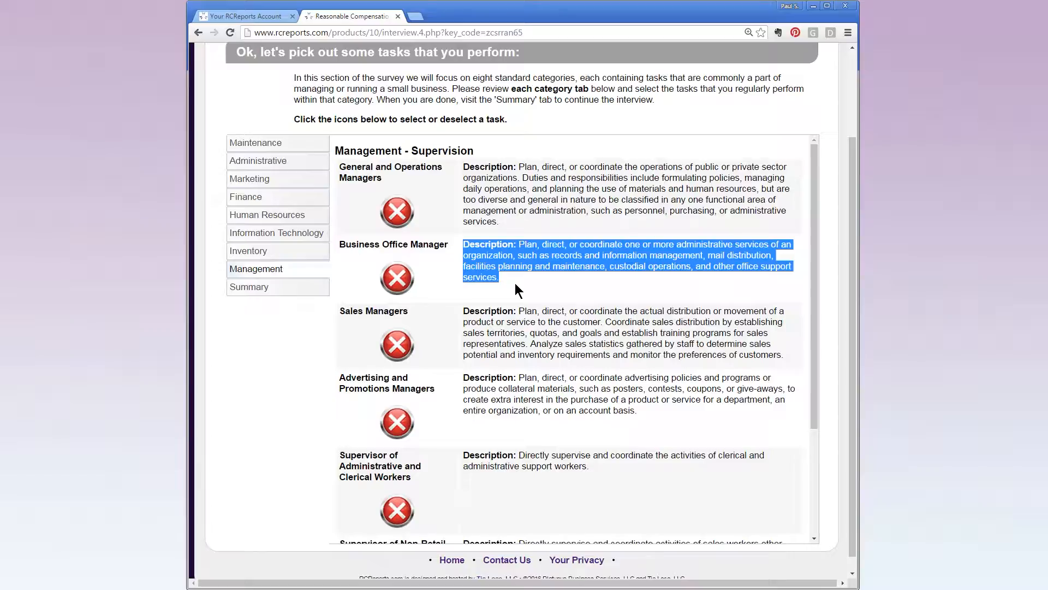
click(516, 282)
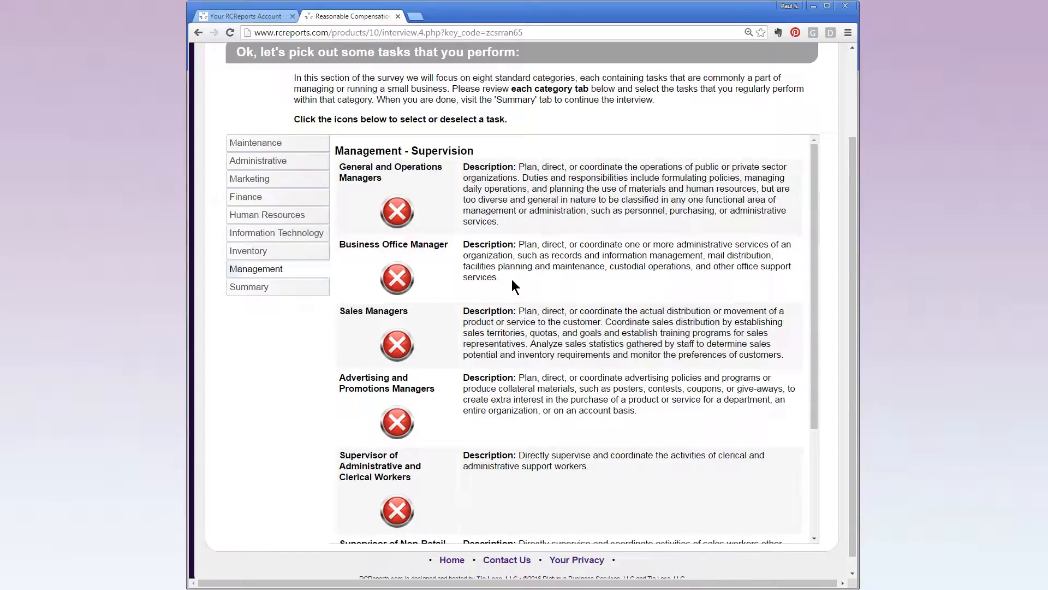
click(402, 217)
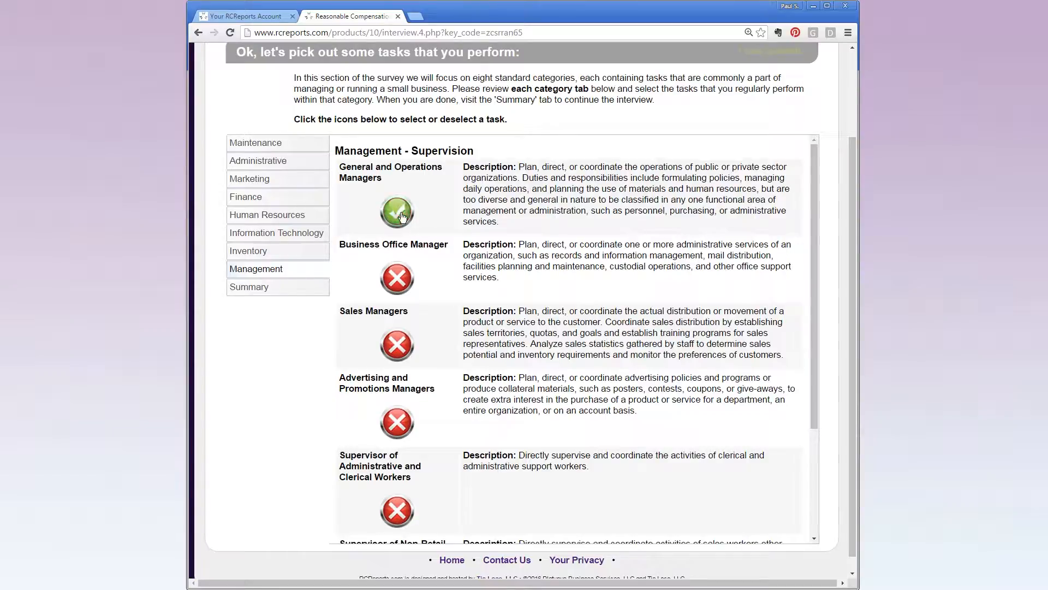
click(403, 279)
click(314, 295)
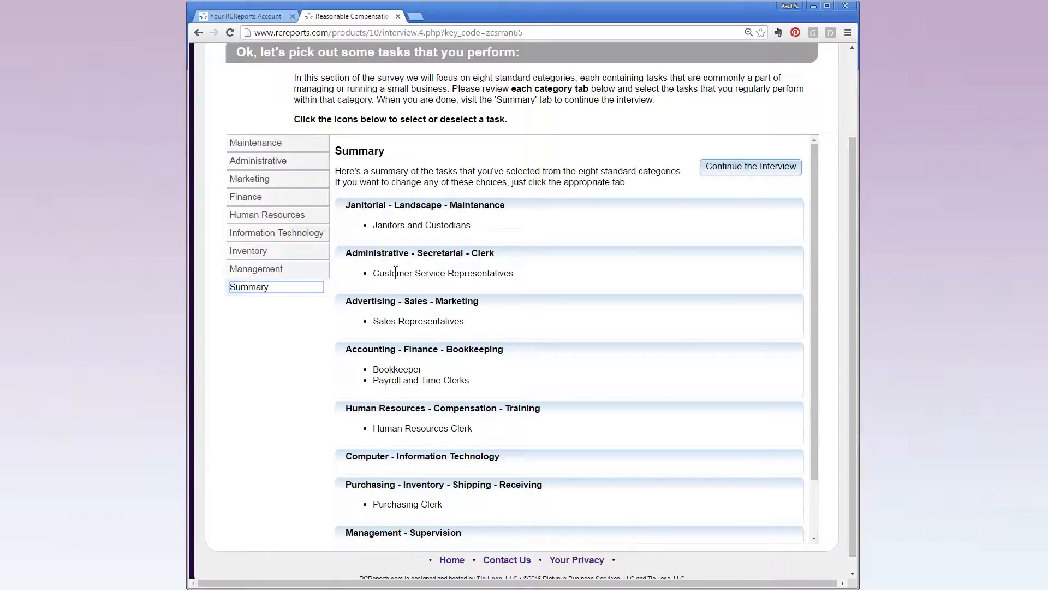
click(723, 168)
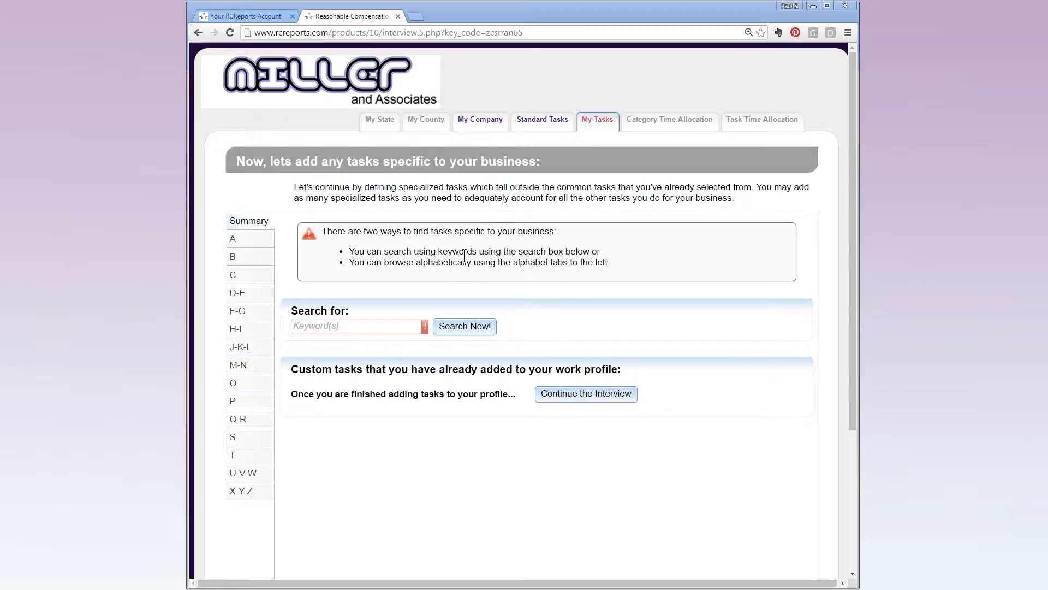
Step: Search the specialized tasks for "concrete" and add Concrete Finisher to the work profile
click(382, 325)
text(c)
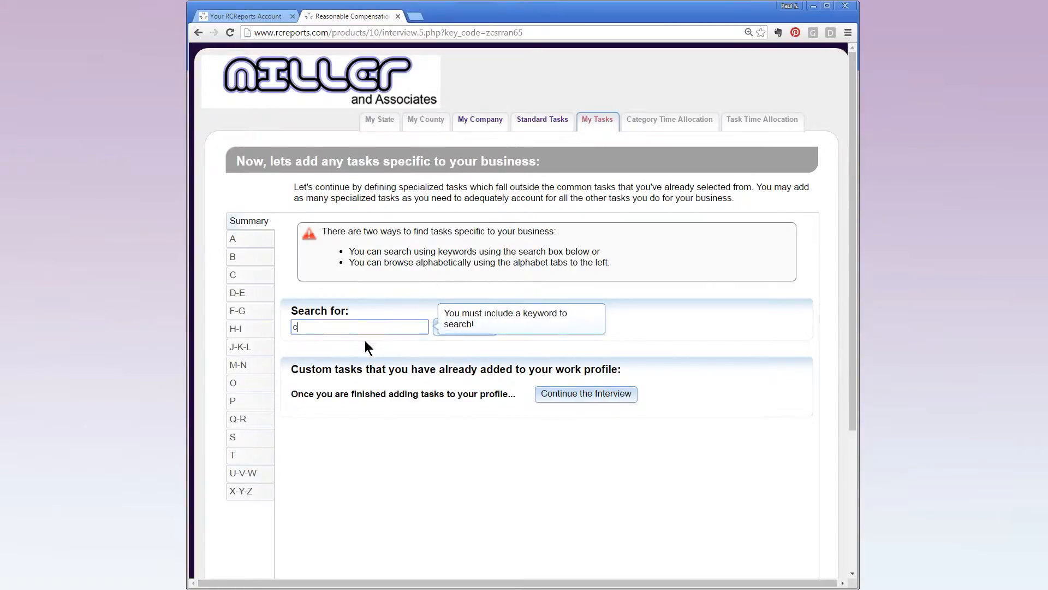
text(oncre)
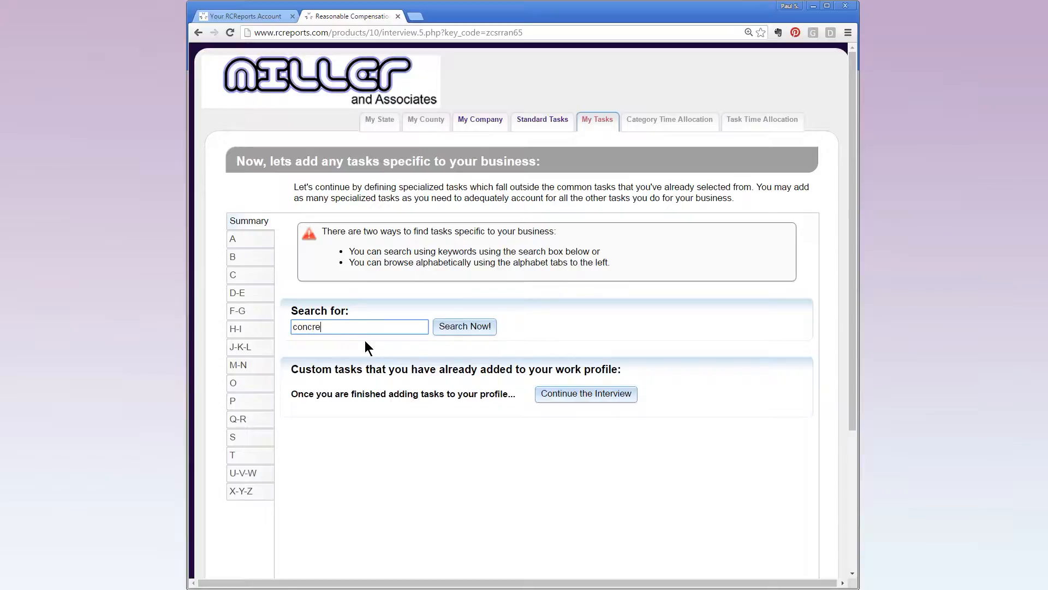
text(te)
click(452, 330)
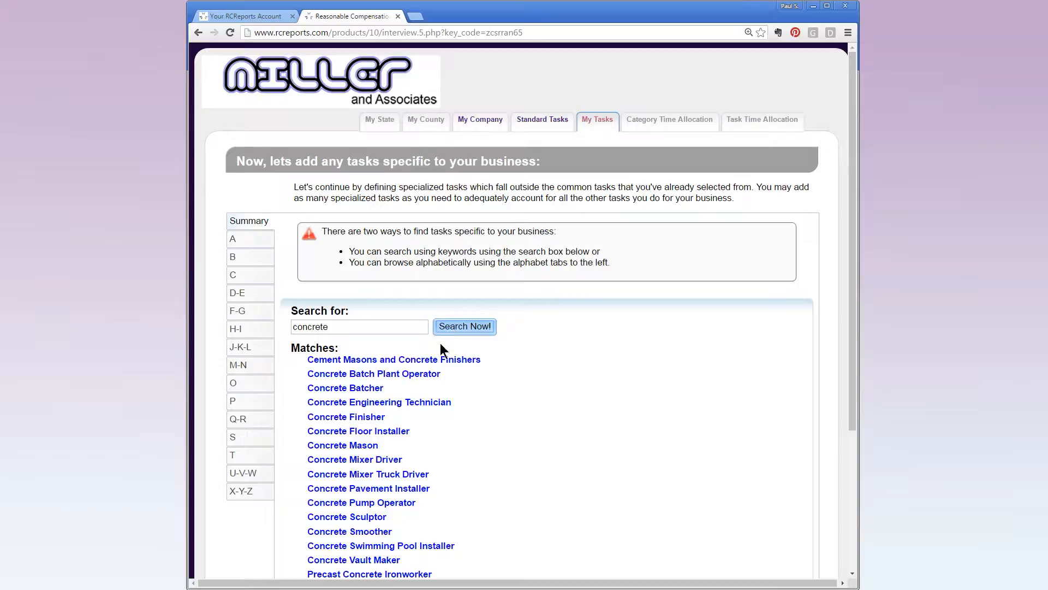
click(372, 418)
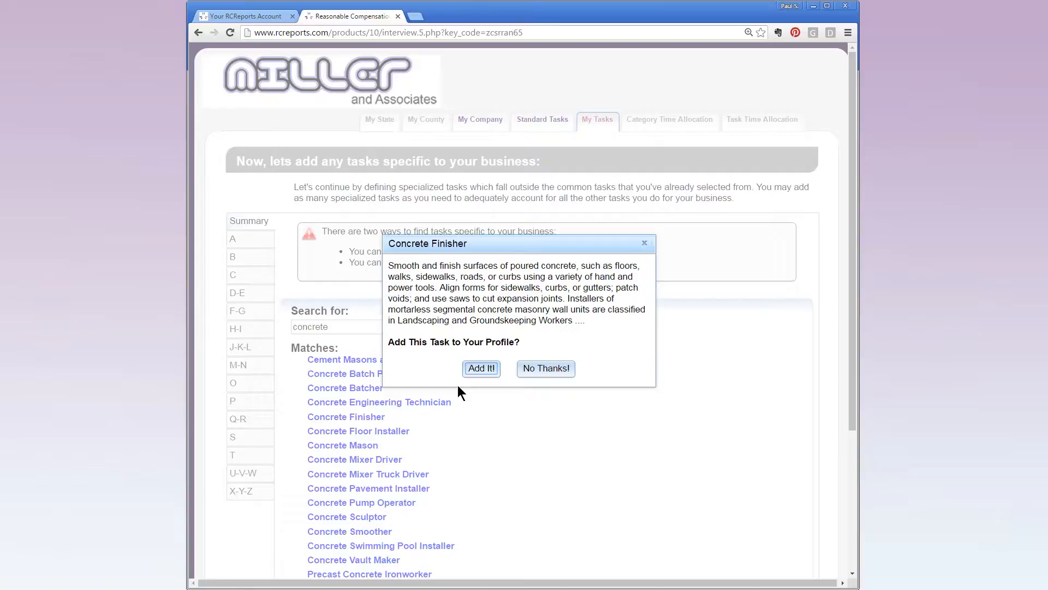
click(483, 369)
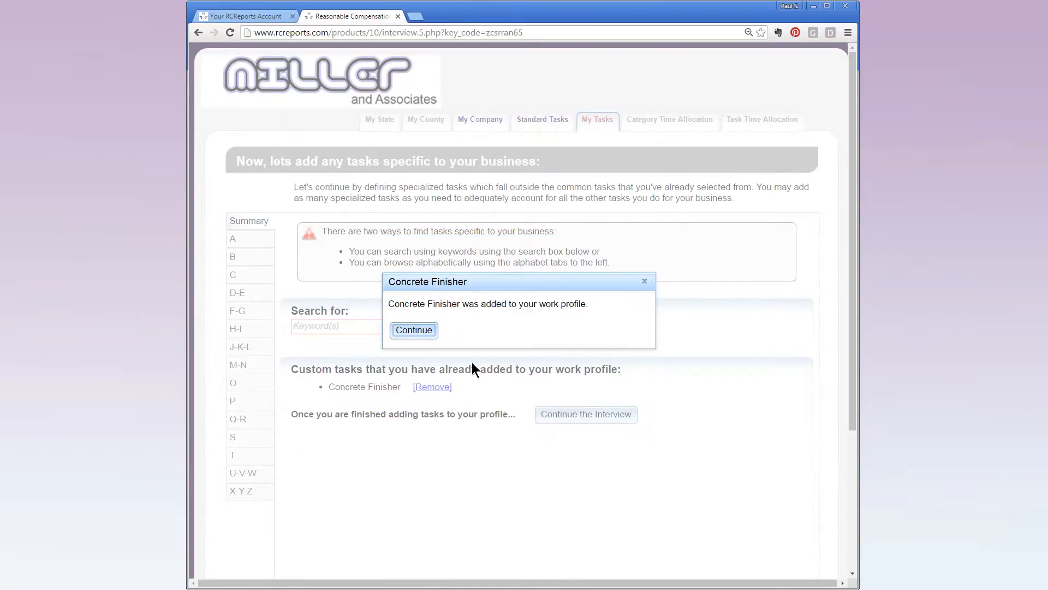
click(420, 329)
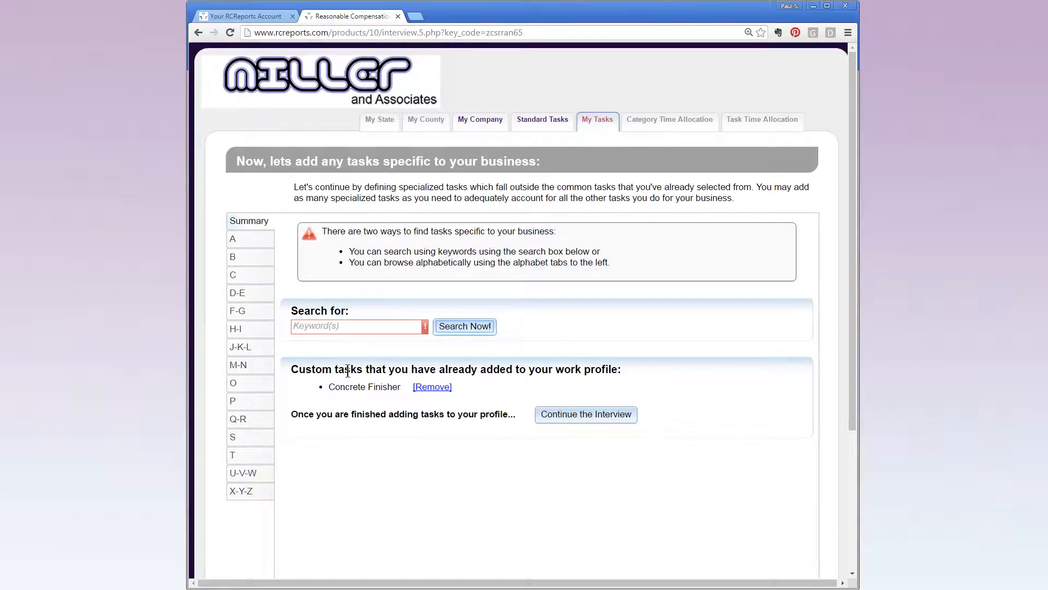
Step: Add Maintenance Workers, Machinery from the M-N task list to the work profile and continue the interview
click(265, 371)
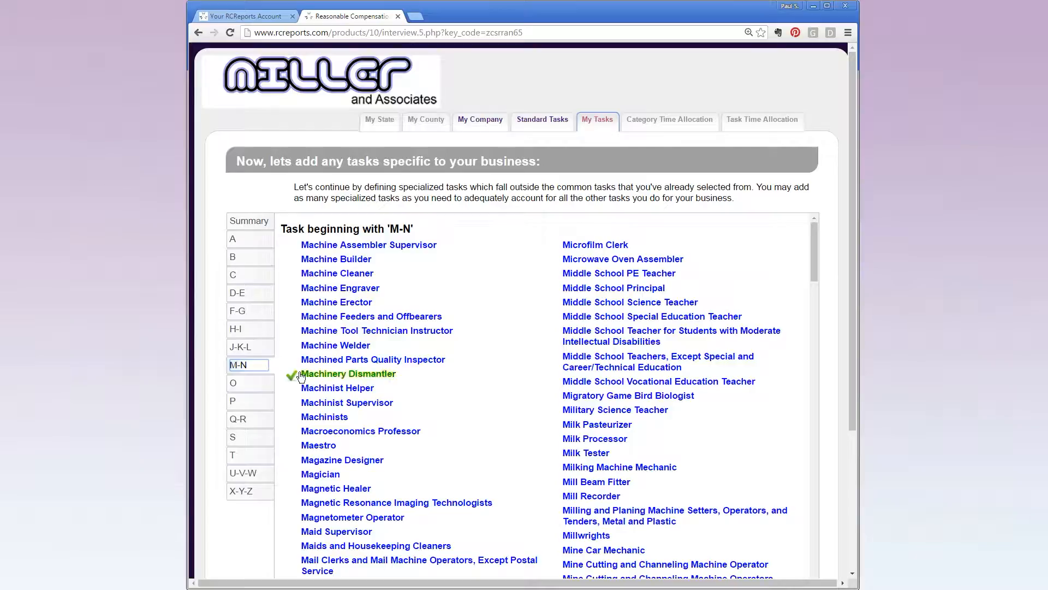
scroll(297, 376, down, 3)
scroll(297, 382, down, 1)
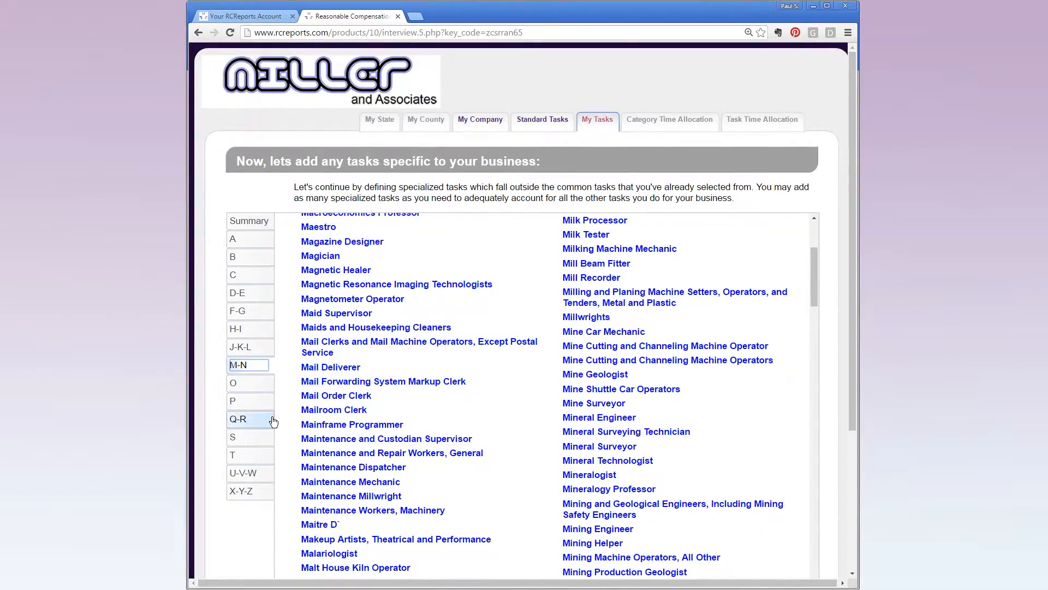
click(331, 510)
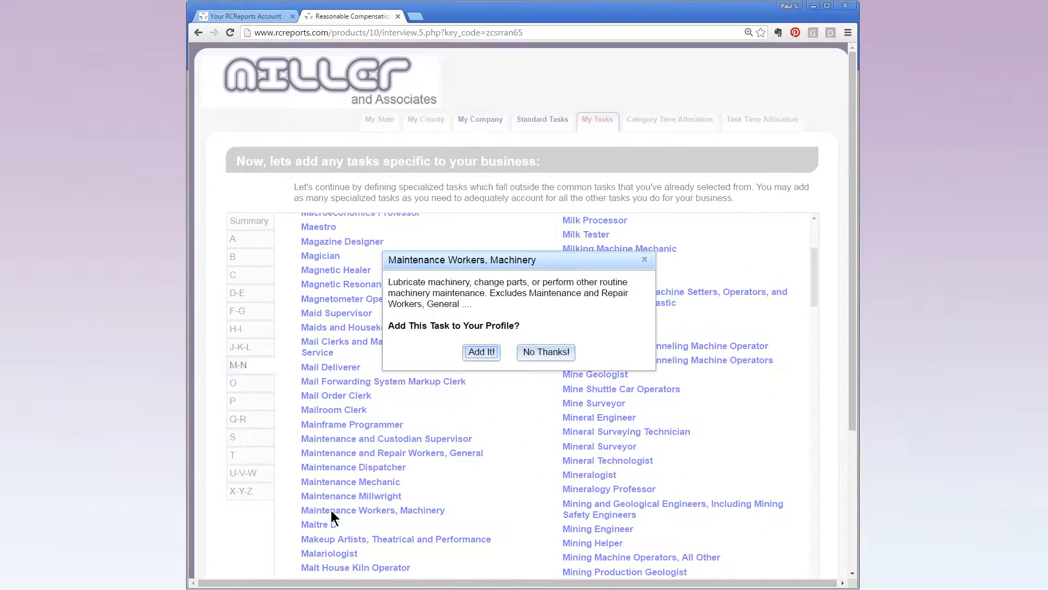
click(481, 351)
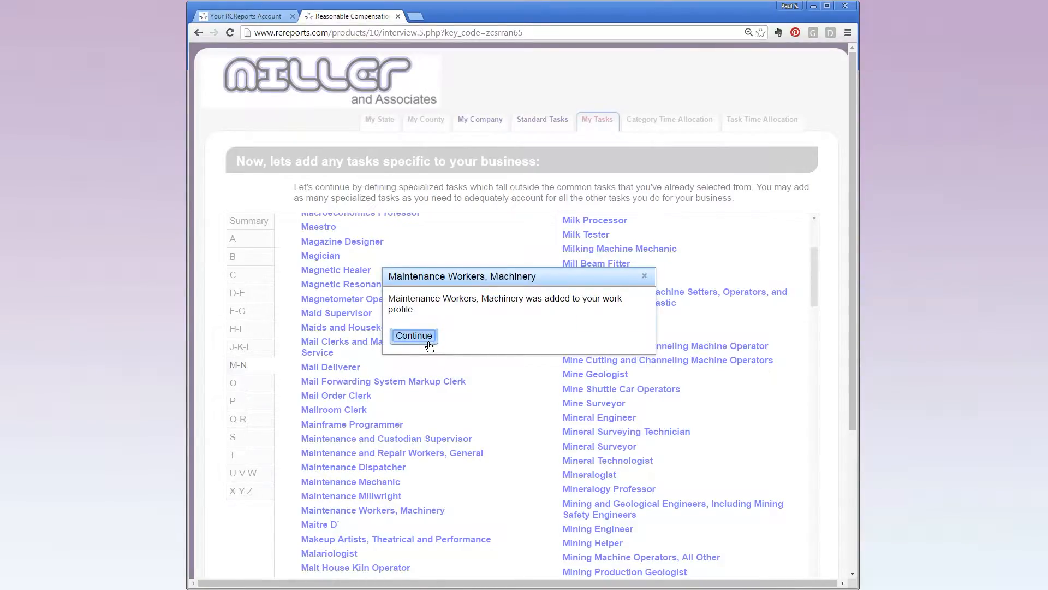
click(429, 341)
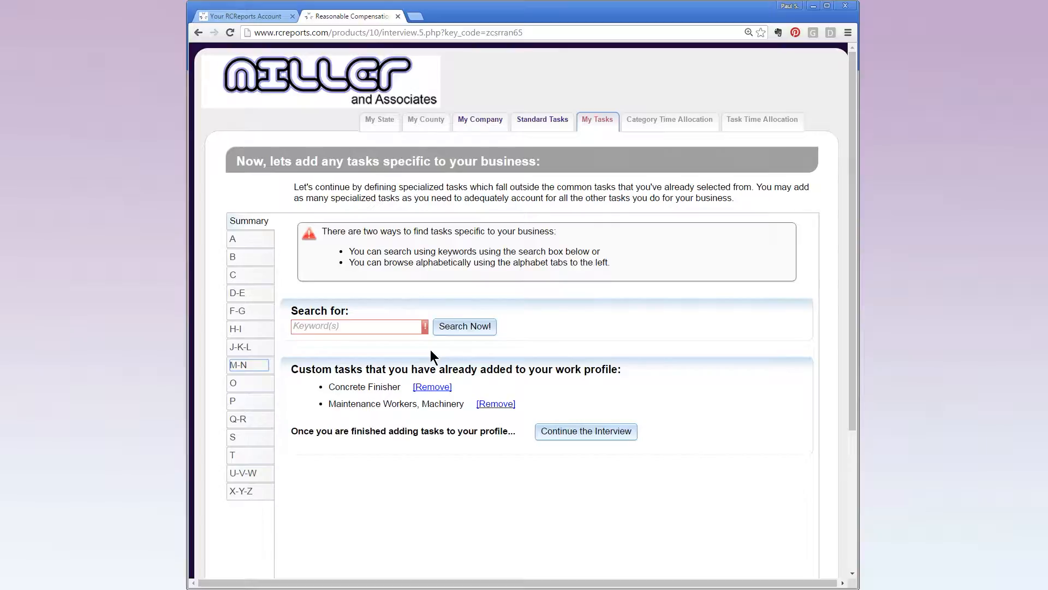
click(585, 434)
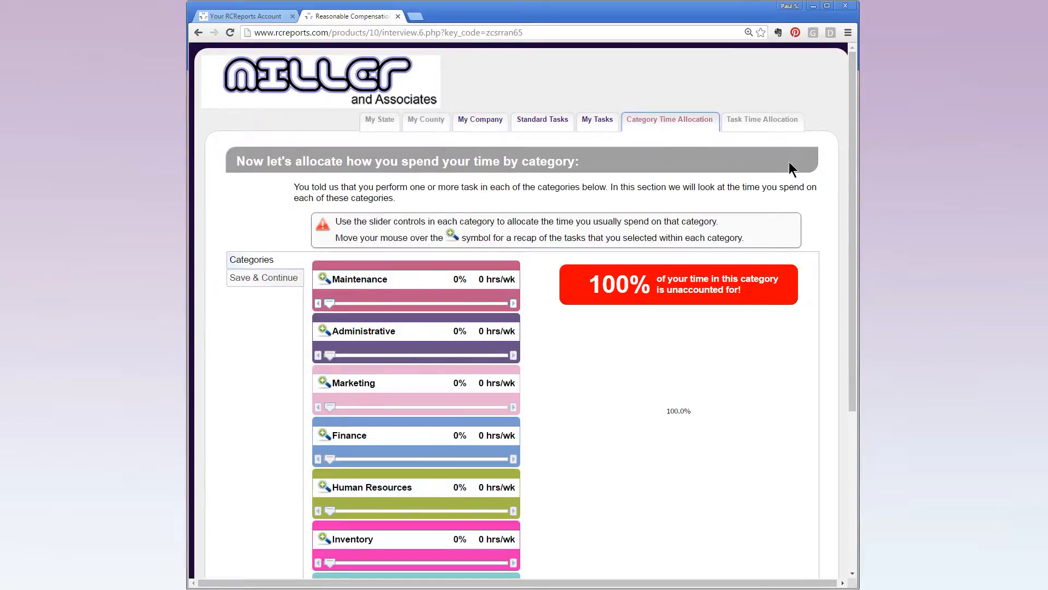
Step: Allocate 2% of the working time to the Maintenance category and 2% to the Administrative category
drag(850, 191, 831, 277)
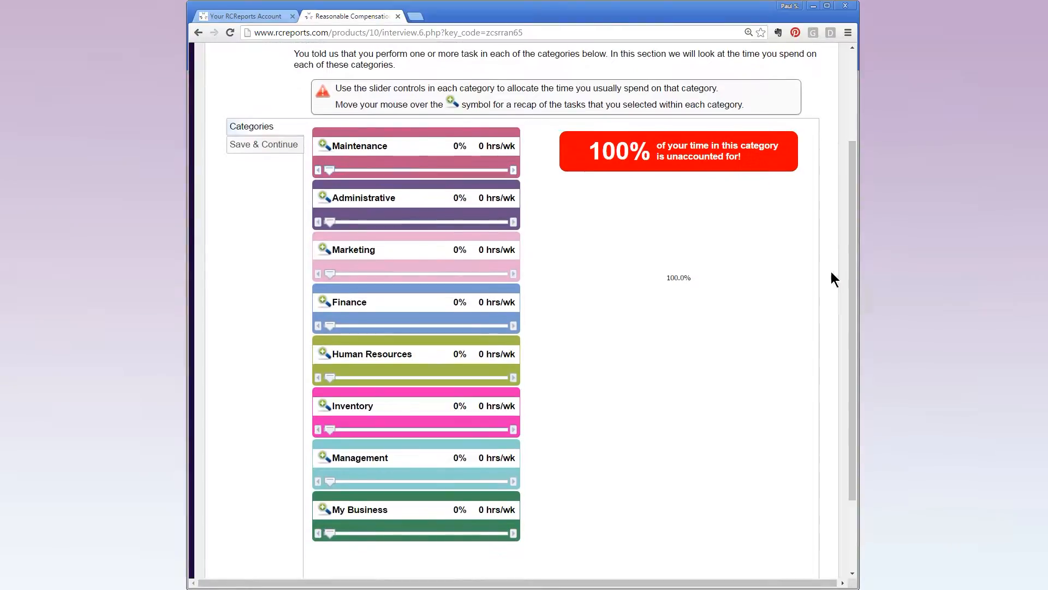
mouse_move(326, 151)
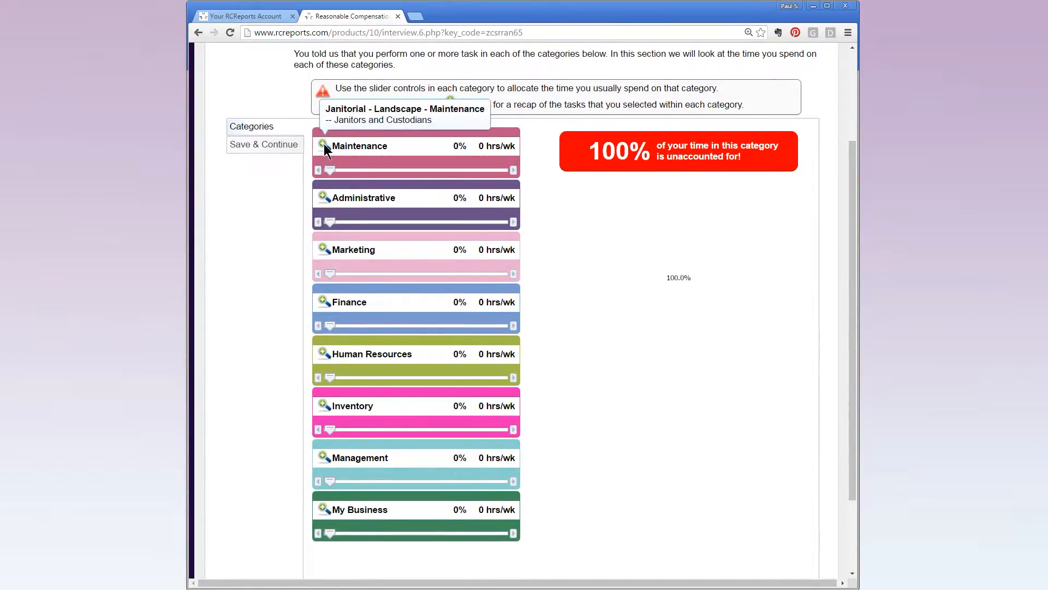
click(514, 171)
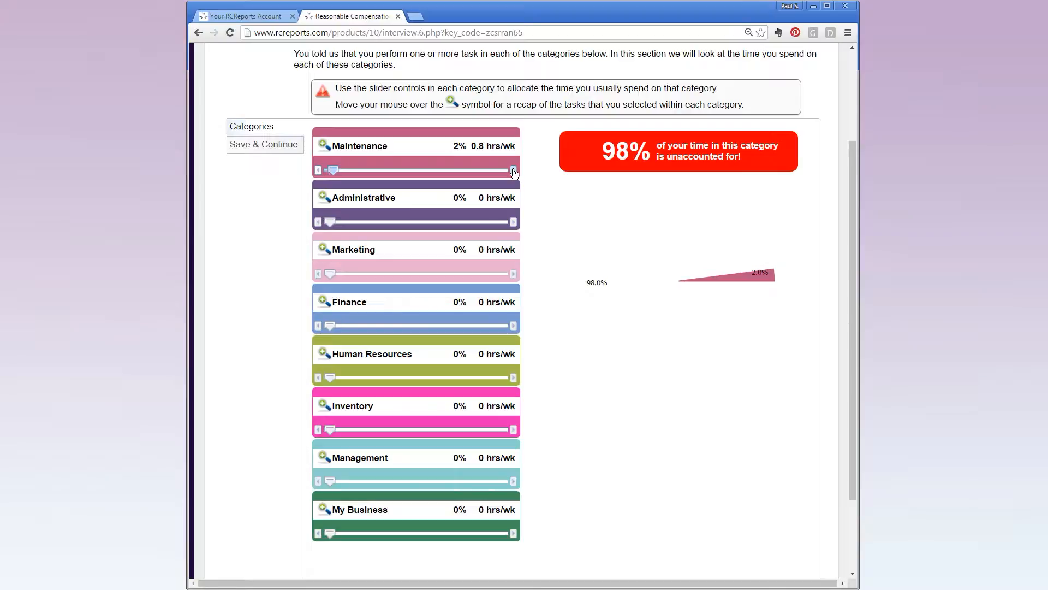
mouse_move(324, 197)
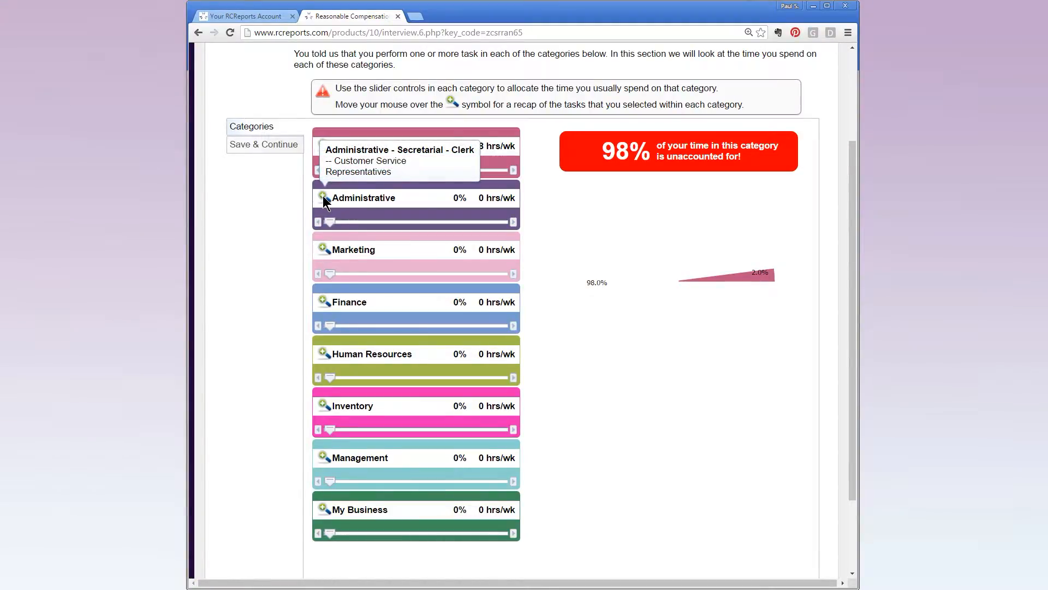
click(513, 222)
click(514, 221)
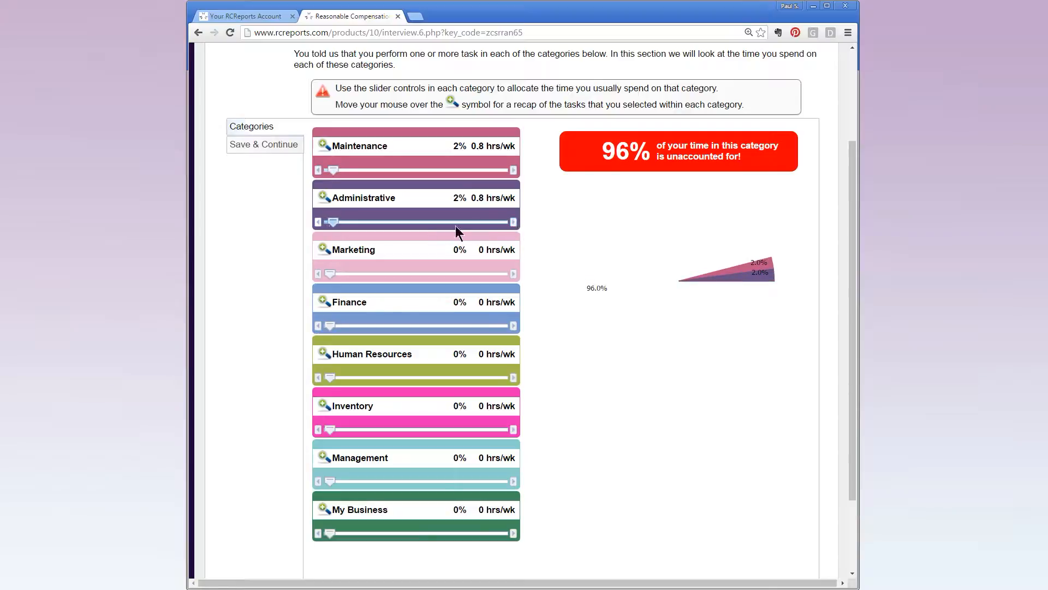
Step: Allocate 10% of the working time to the Marketing category and 10% to the Finance category
mouse_move(322, 248)
key(Tab)
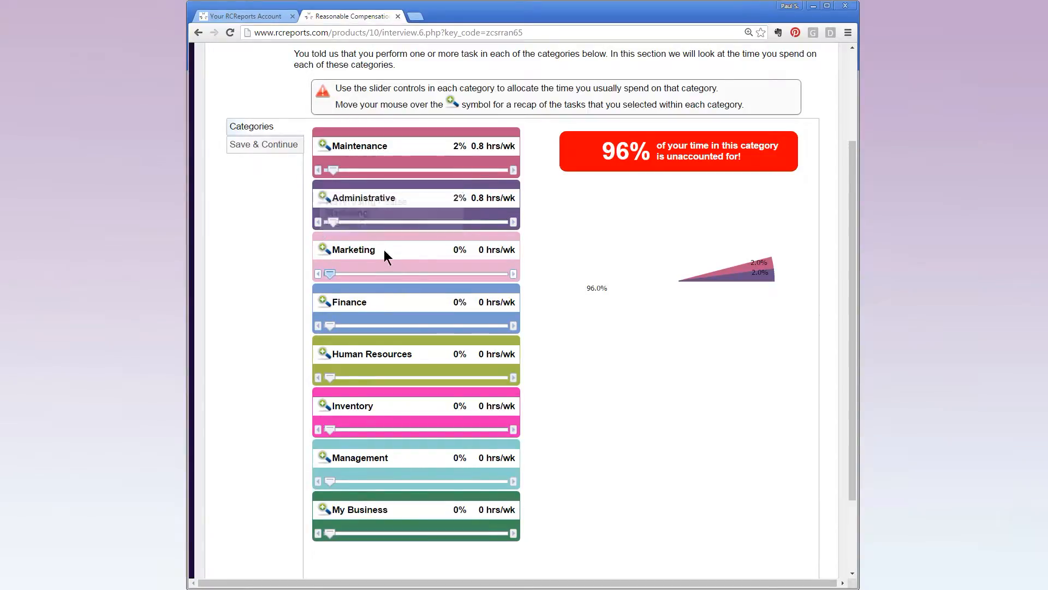
click(512, 274)
click(512, 275)
click(513, 275)
click(512, 275)
click(512, 275)
click(513, 275)
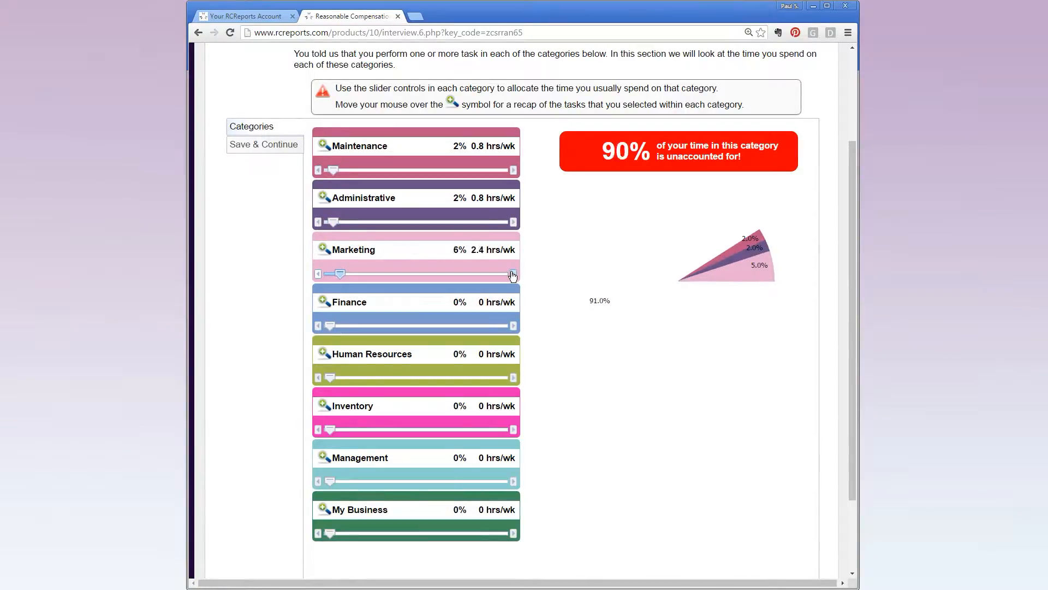
click(513, 274)
click(513, 275)
click(512, 275)
click(513, 275)
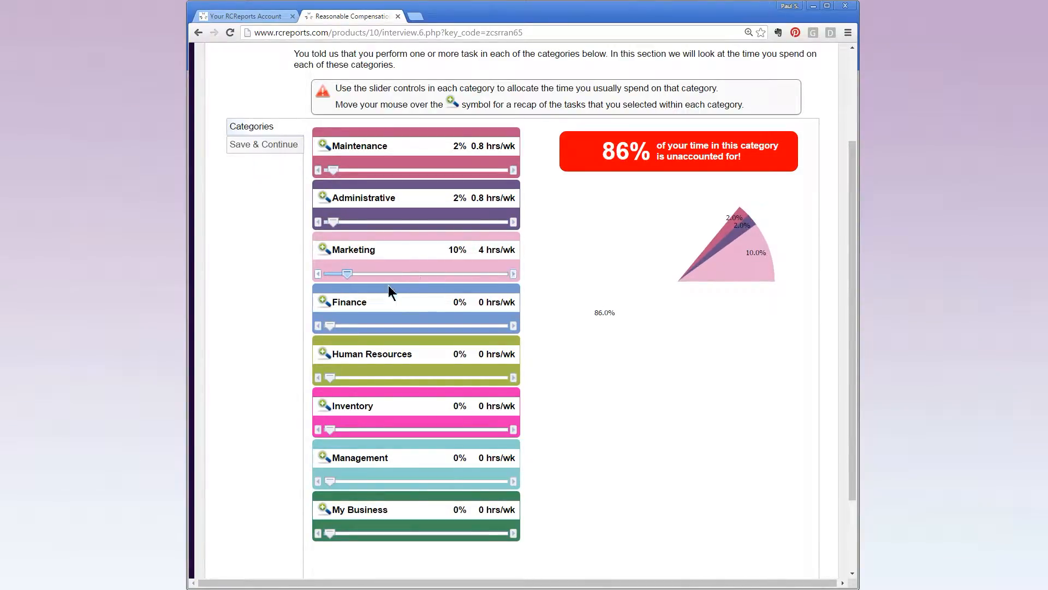
mouse_move(321, 298)
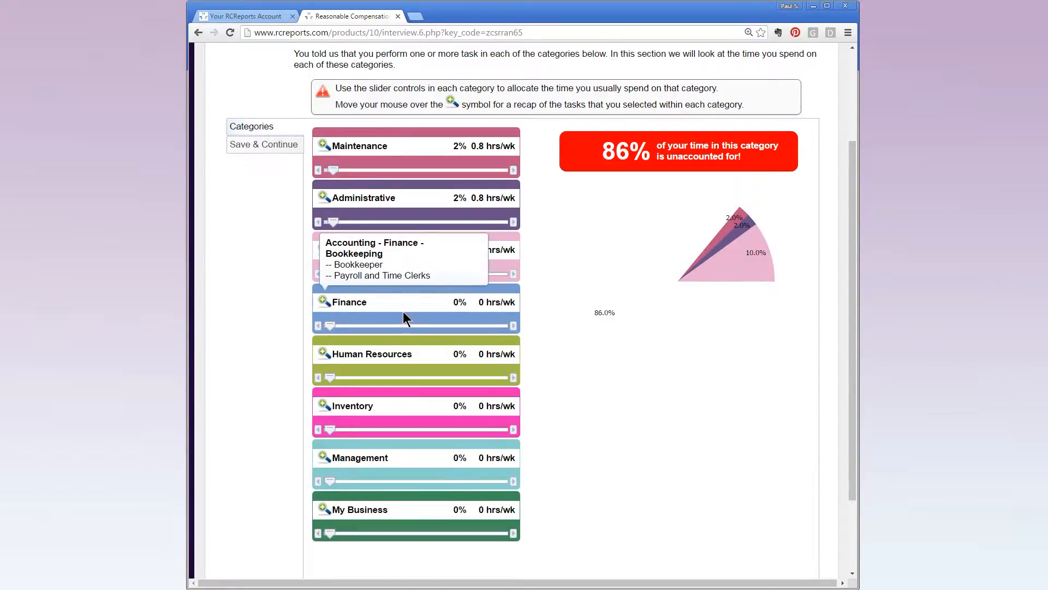
drag(513, 327, 514, 327)
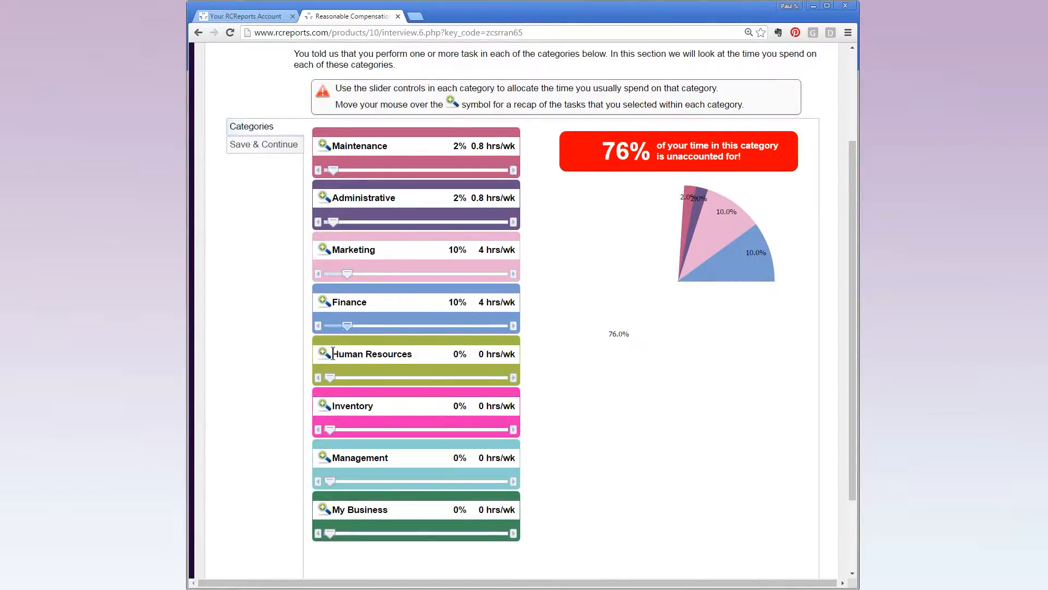
Step: Allocate 1% of the working time to the Human Resources category and 3% to the Inventory category
mouse_move(323, 354)
click(513, 377)
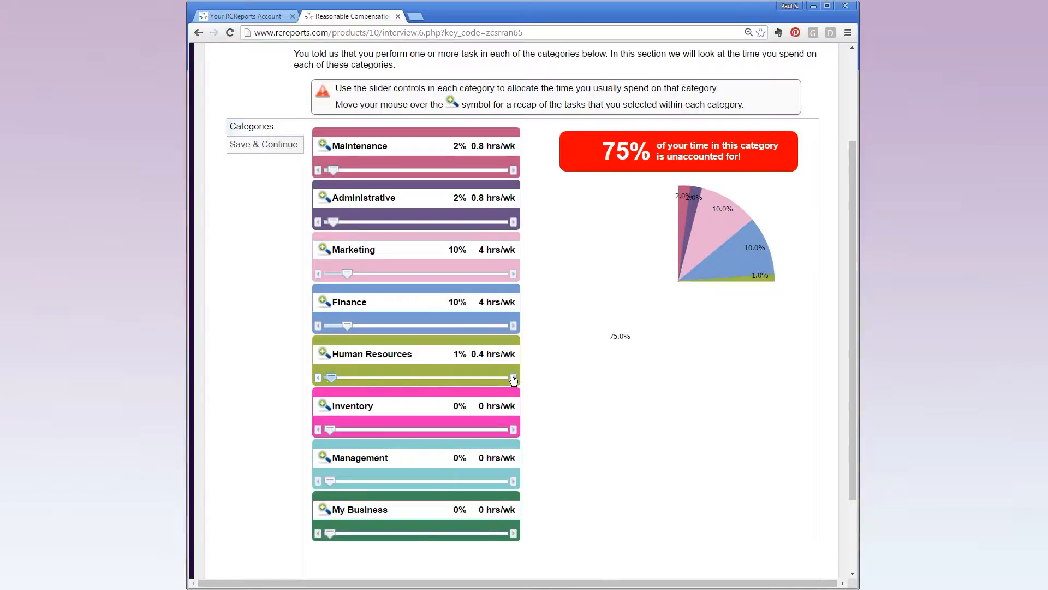
mouse_move(322, 405)
click(514, 429)
click(513, 429)
click(514, 429)
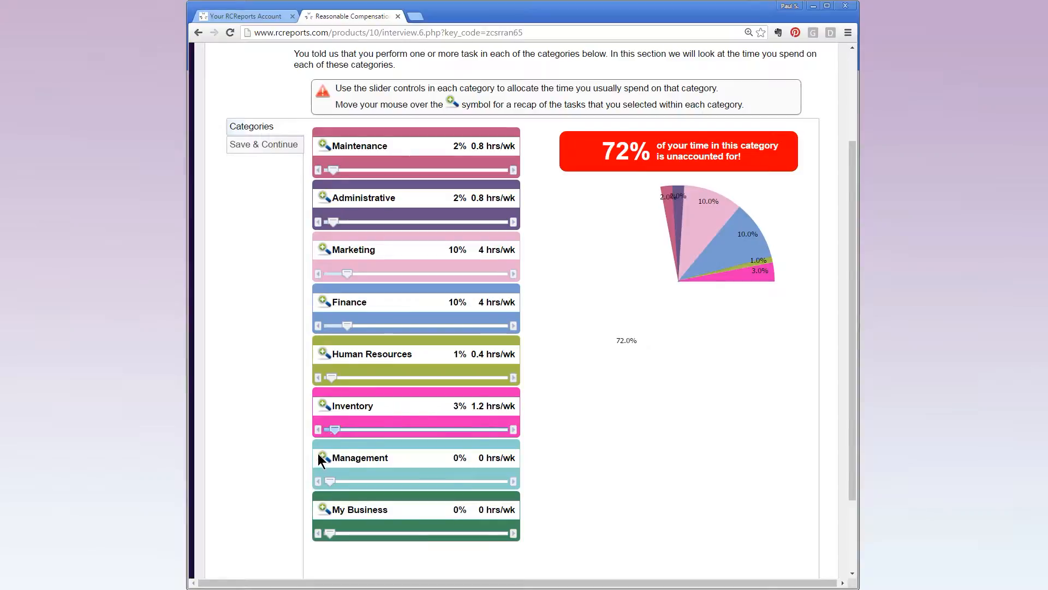
Step: Allocate 22% of the working time to Management and 50% to My Business, and save to continue the interview
mouse_move(319, 454)
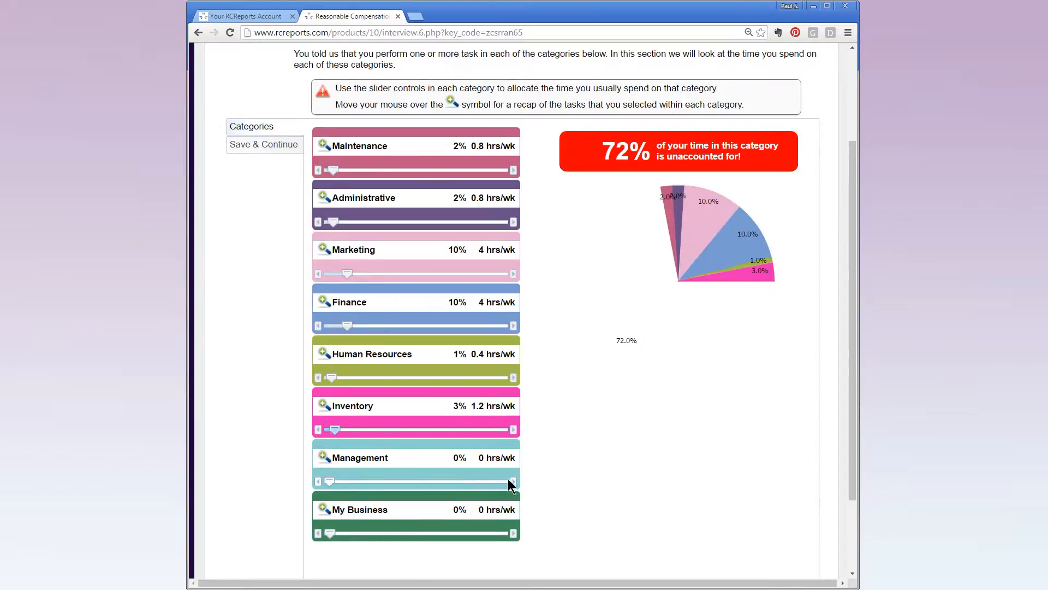
drag(513, 481, 514, 481)
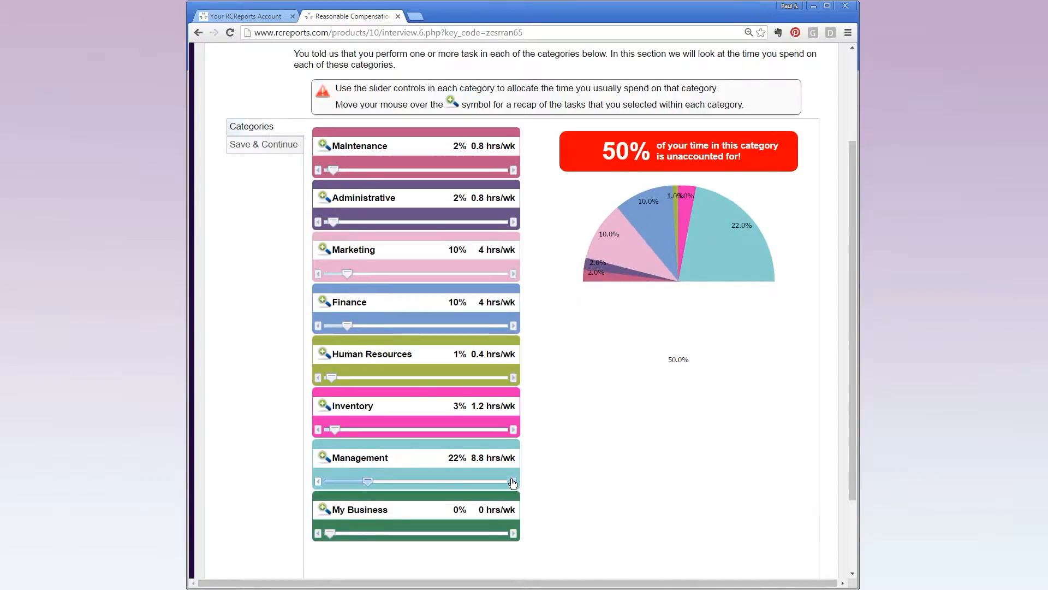
mouse_move(321, 509)
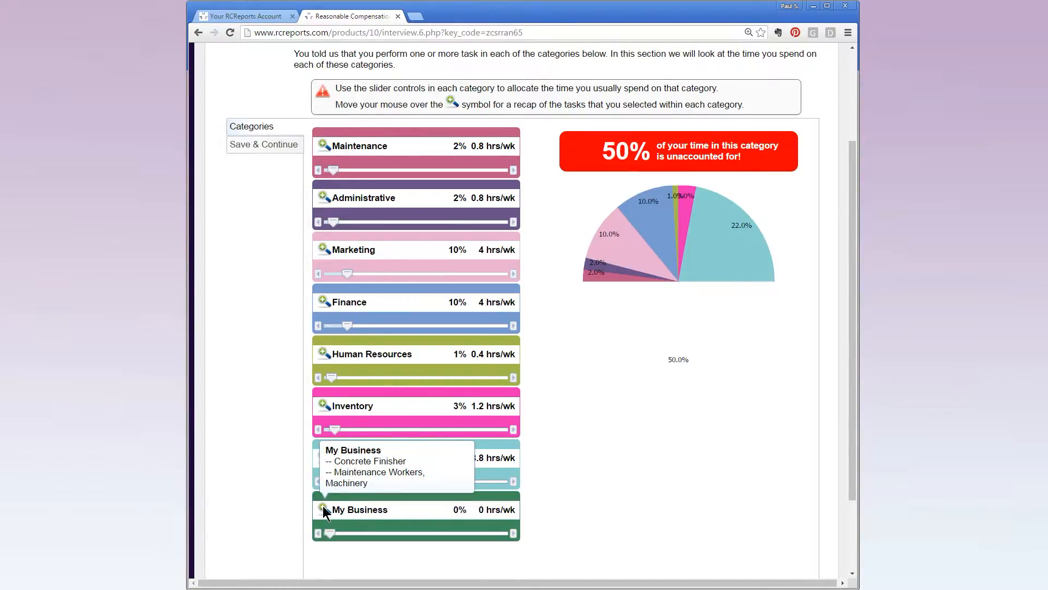
click(513, 534)
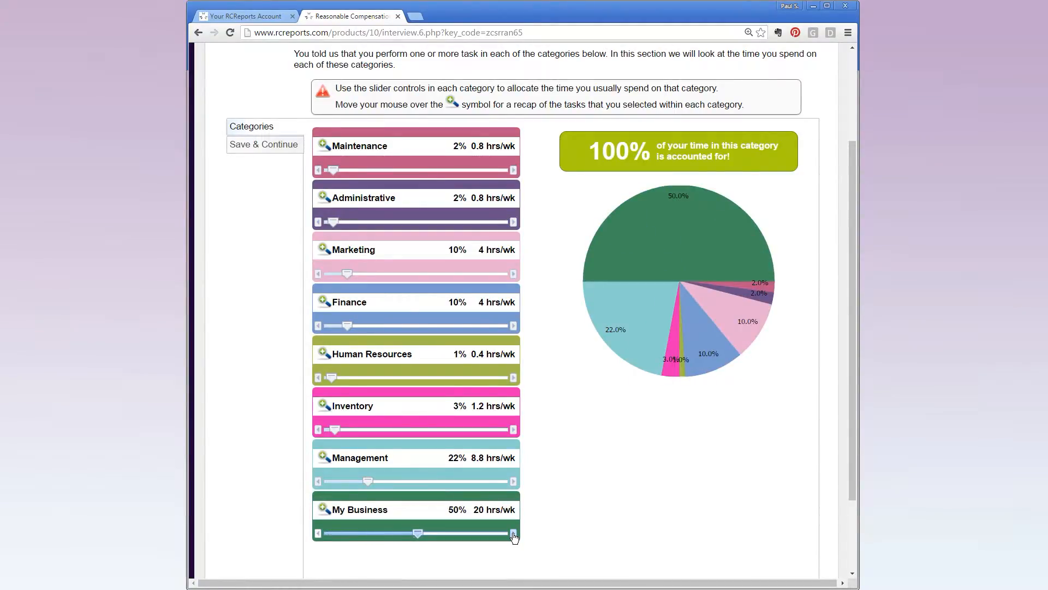
click(259, 148)
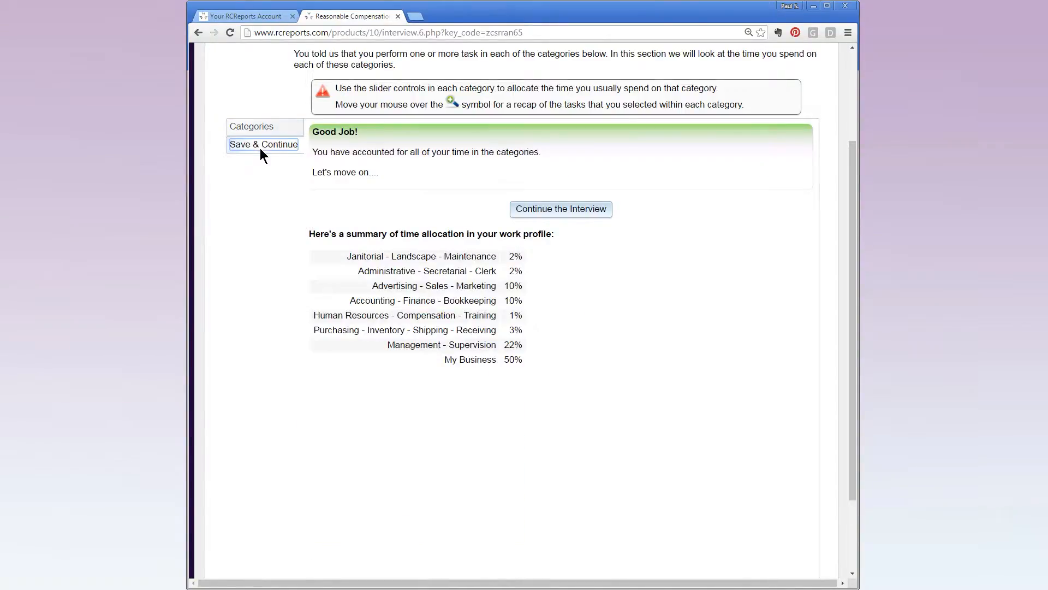
click(555, 213)
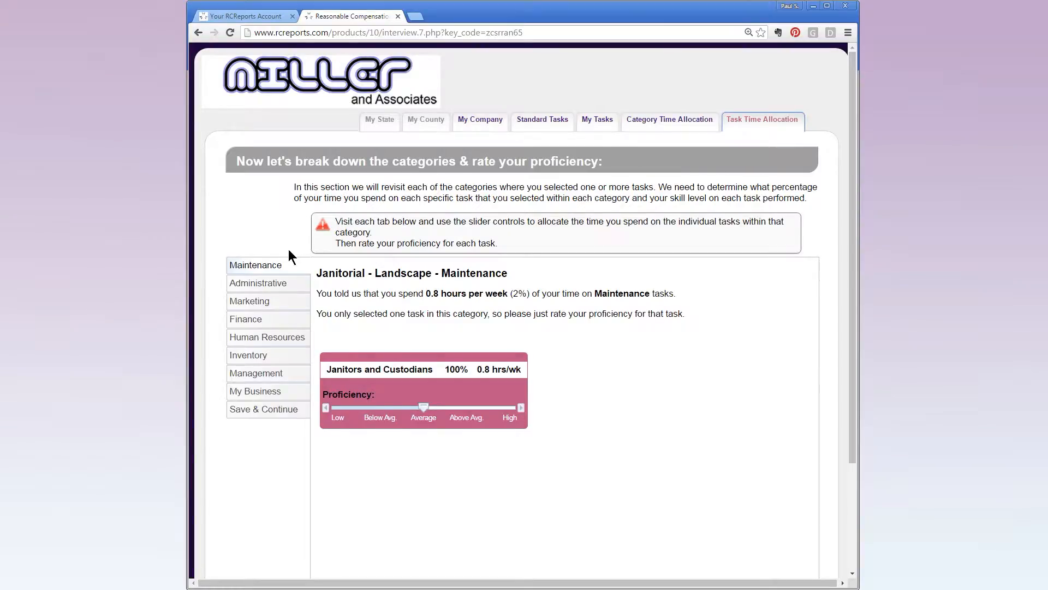
Step: Keep average proficiency for the Maintenance and Administrative tasks, and rate the Marketing task Sales Representatives as Above Avg
click(277, 266)
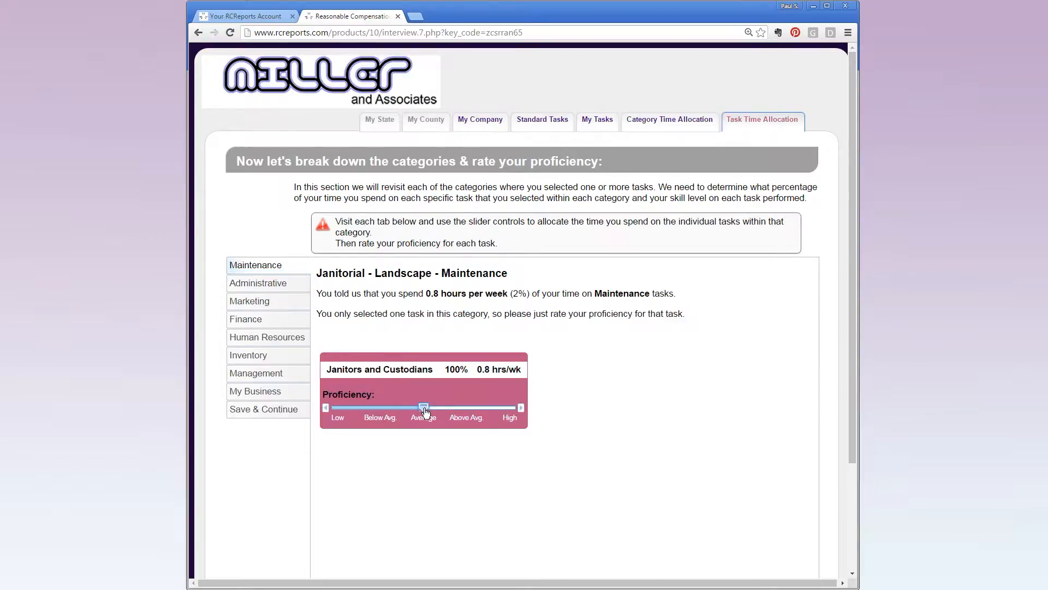
click(295, 287)
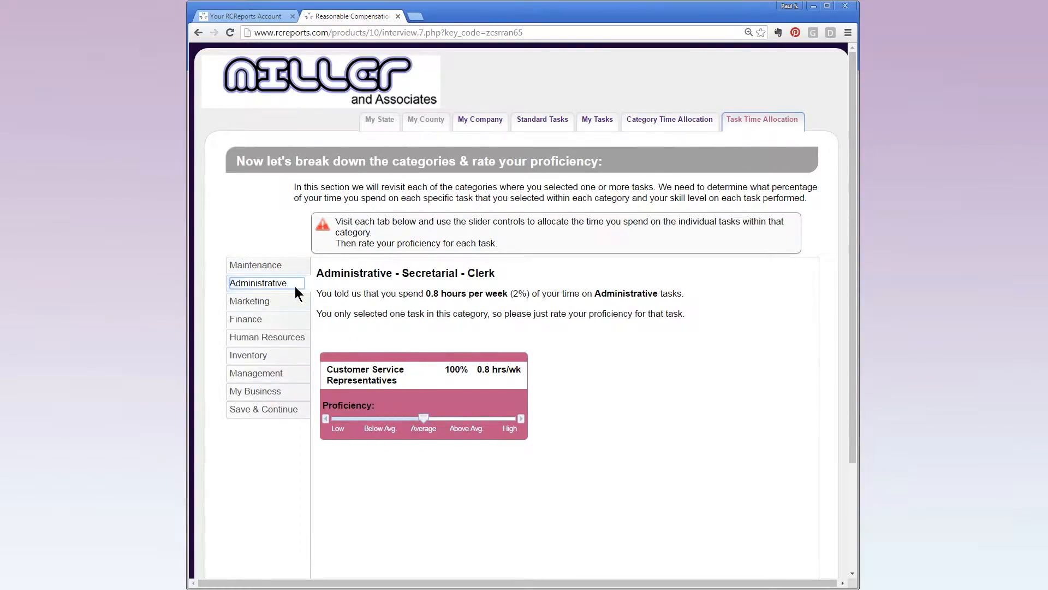
click(294, 306)
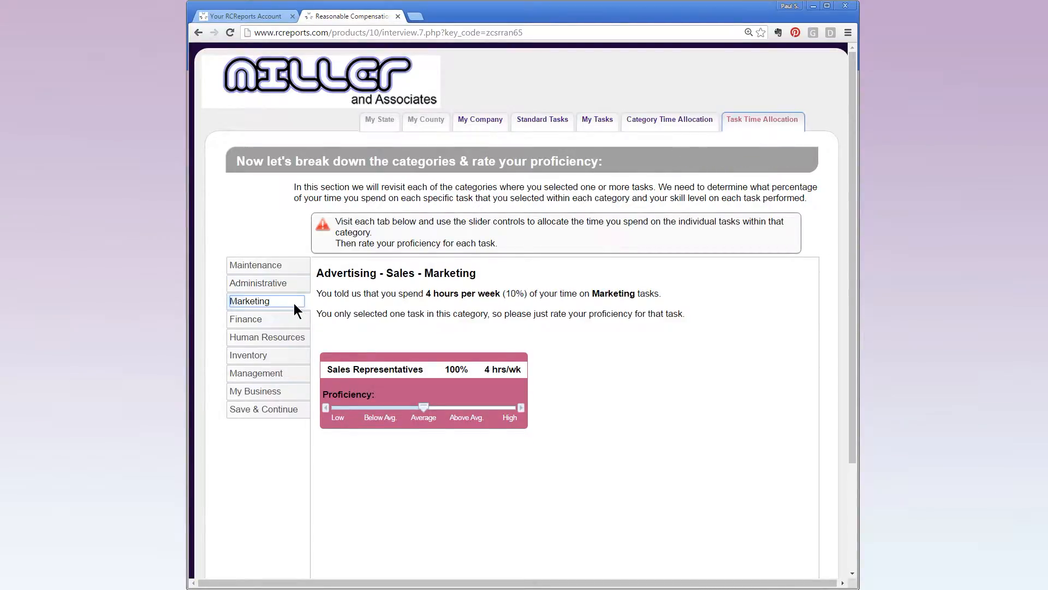
click(462, 410)
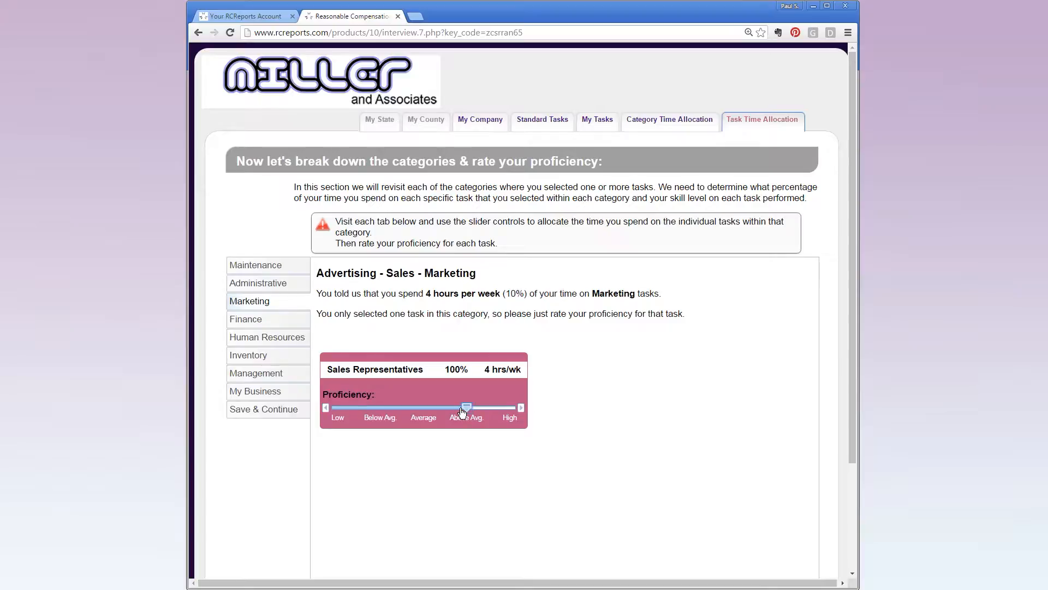
Step: Split the Finance time 50% to Bookkeeper and 50% to Payroll and Time Clerks, rating both proficiencies Above Avg
click(277, 322)
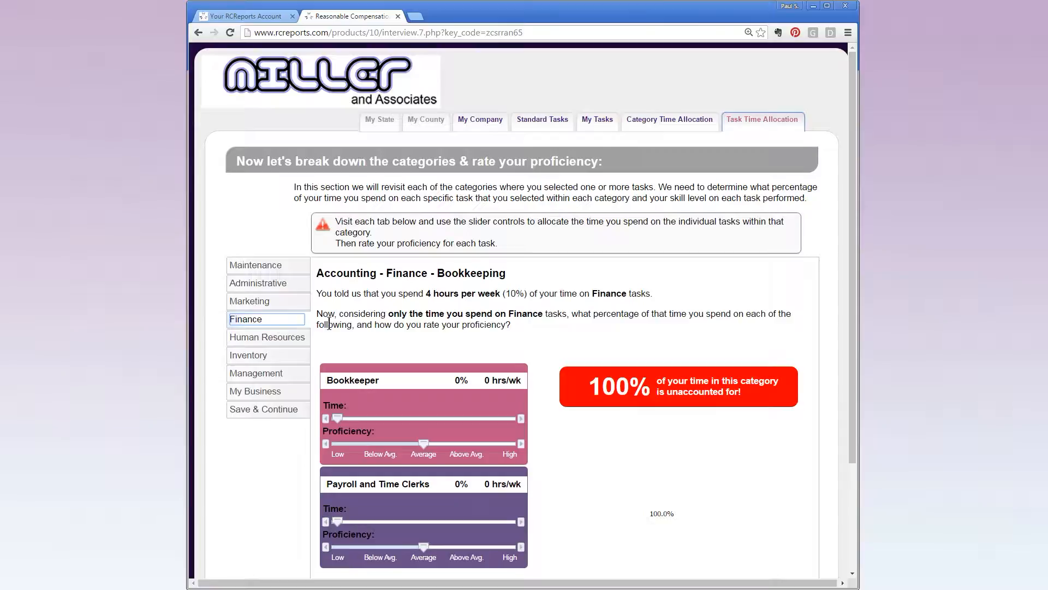
scroll(350, 323, down, 2)
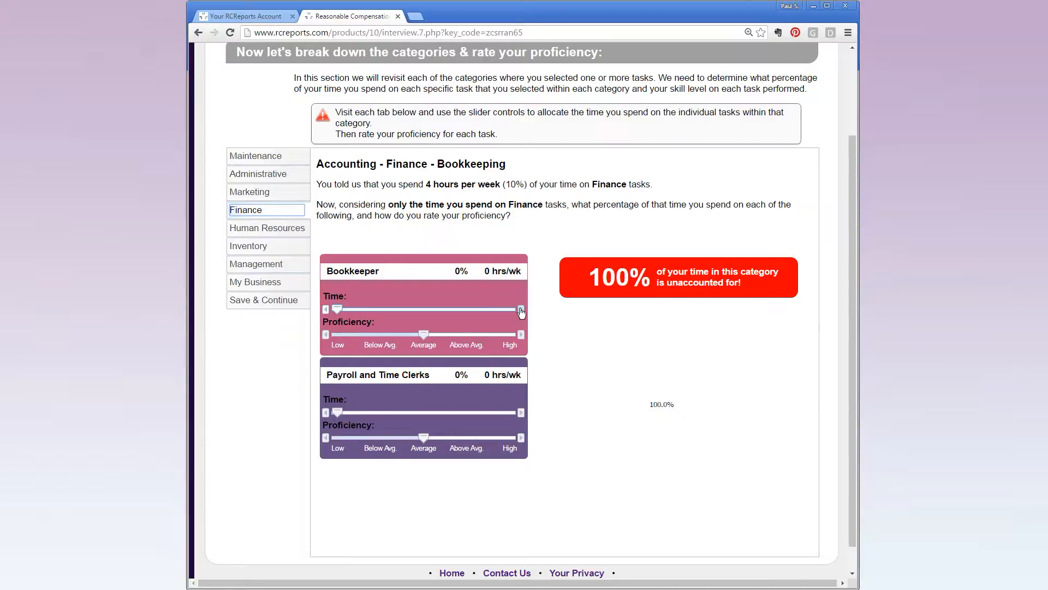
drag(522, 311, 521, 311)
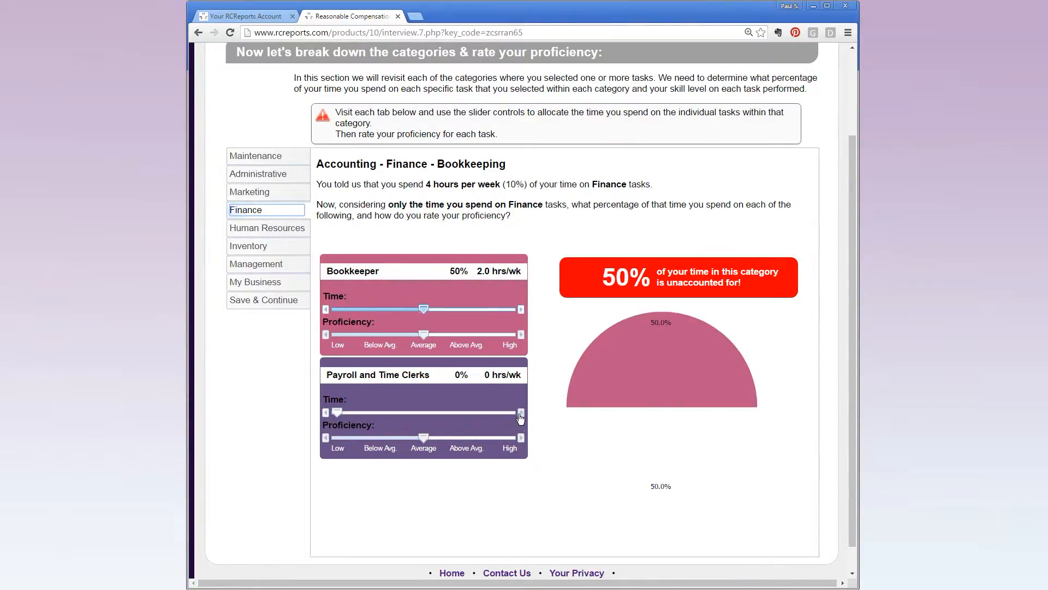
drag(521, 415, 521, 415)
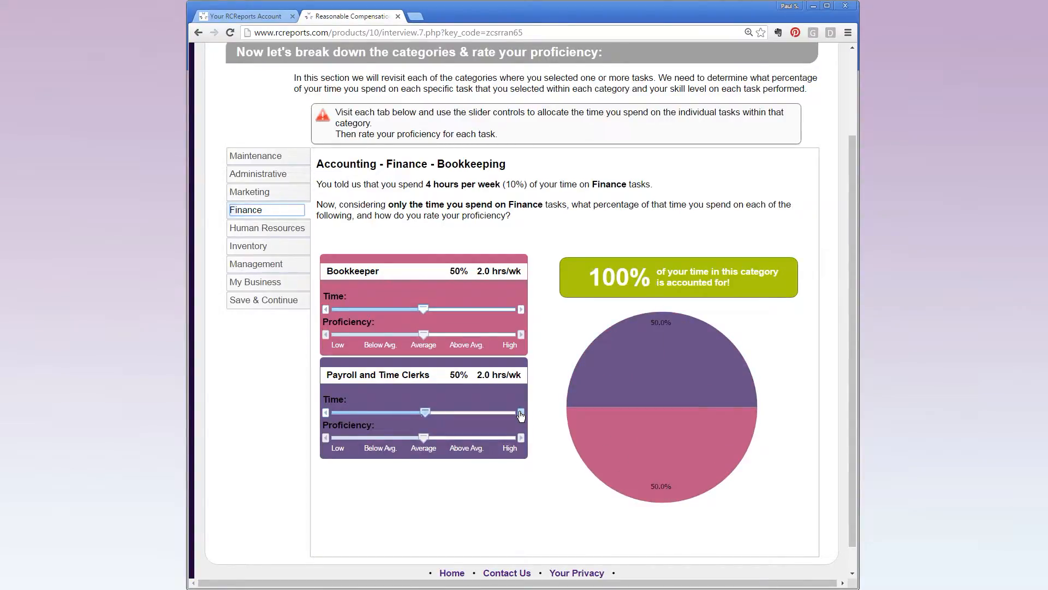
click(465, 335)
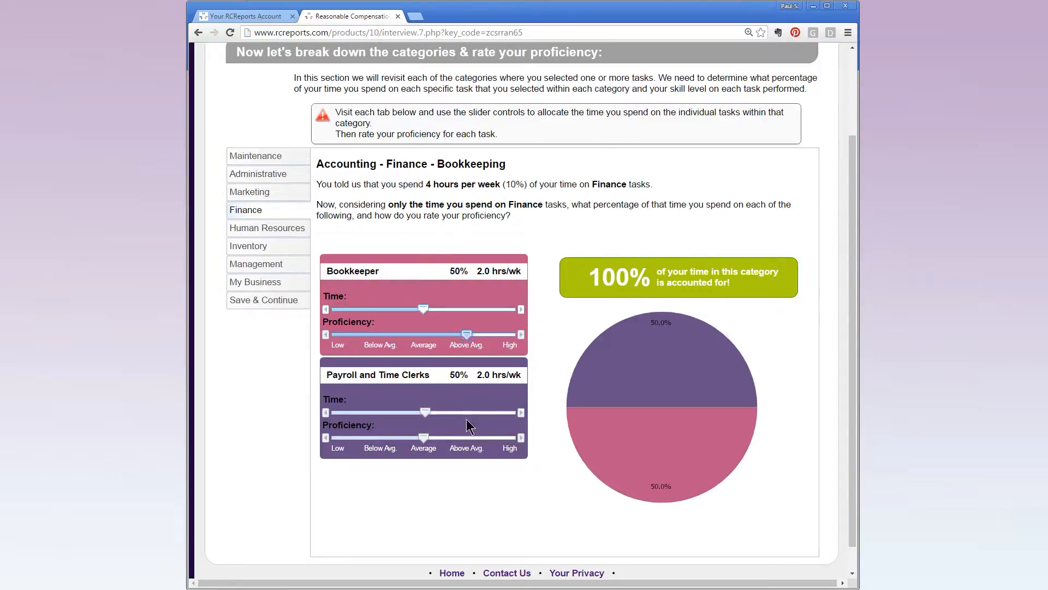
click(464, 438)
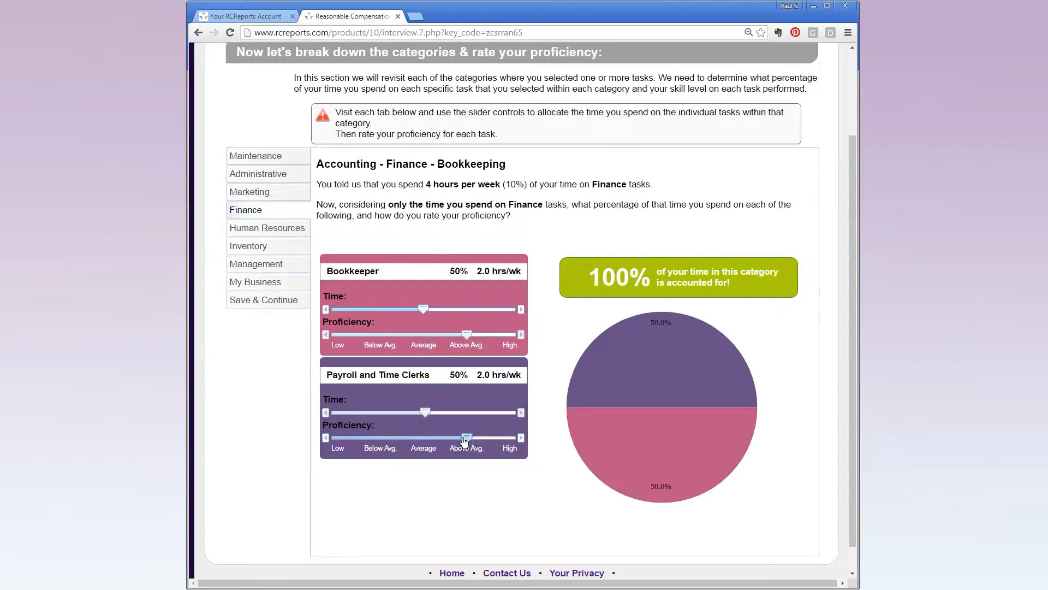
Step: Rate the Human Resources Clerk proficiency as Low and keep the Inventory task Purchasing Clerk at Average
click(266, 229)
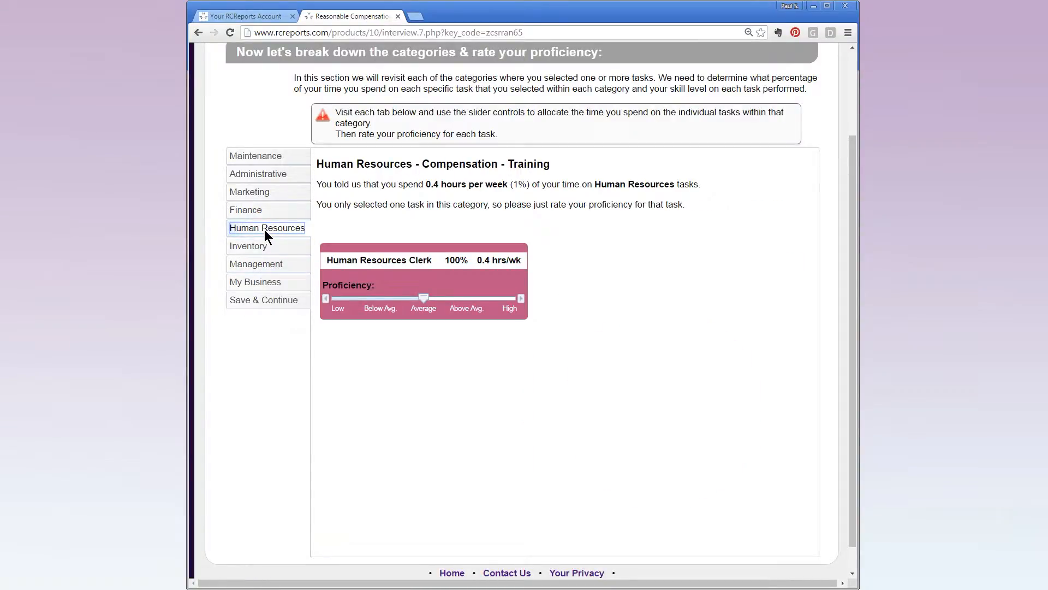
click(335, 300)
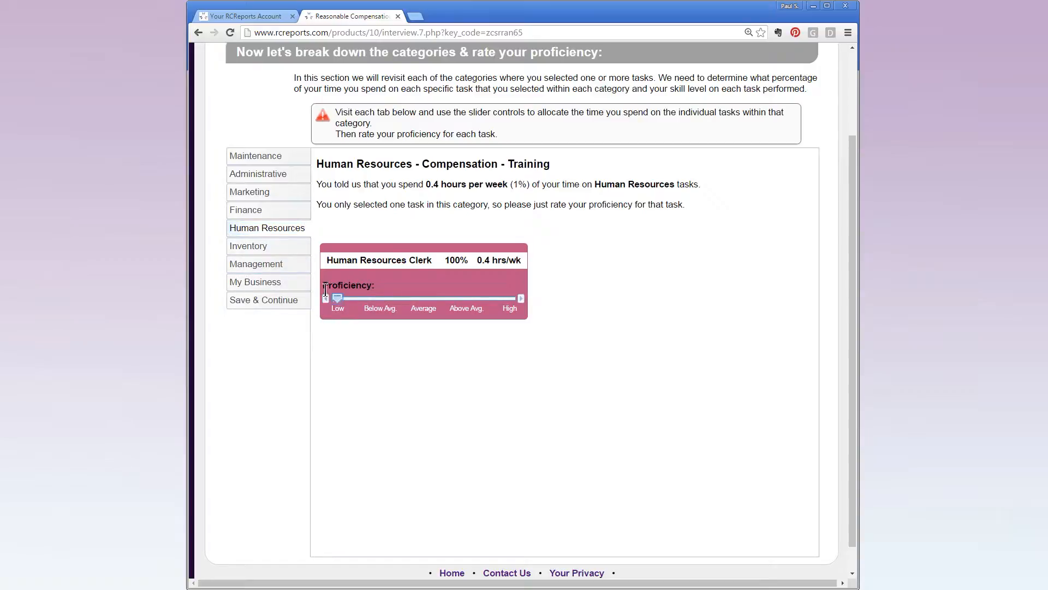
click(280, 248)
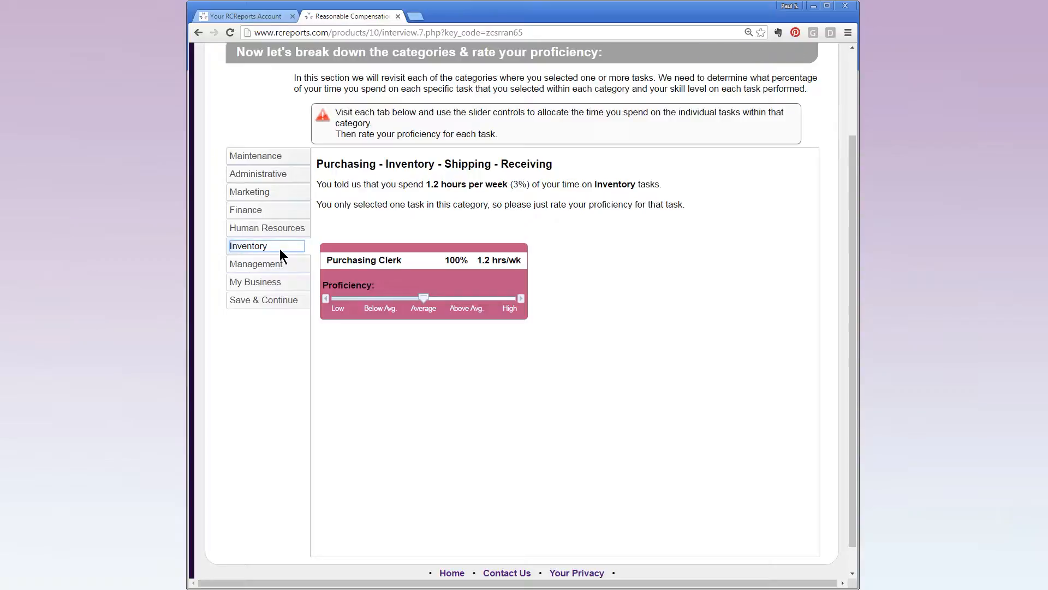
Step: Rate both Management tasks High and split the time 50% to General and Operations Managers and 50% to Business Office Manager
click(280, 267)
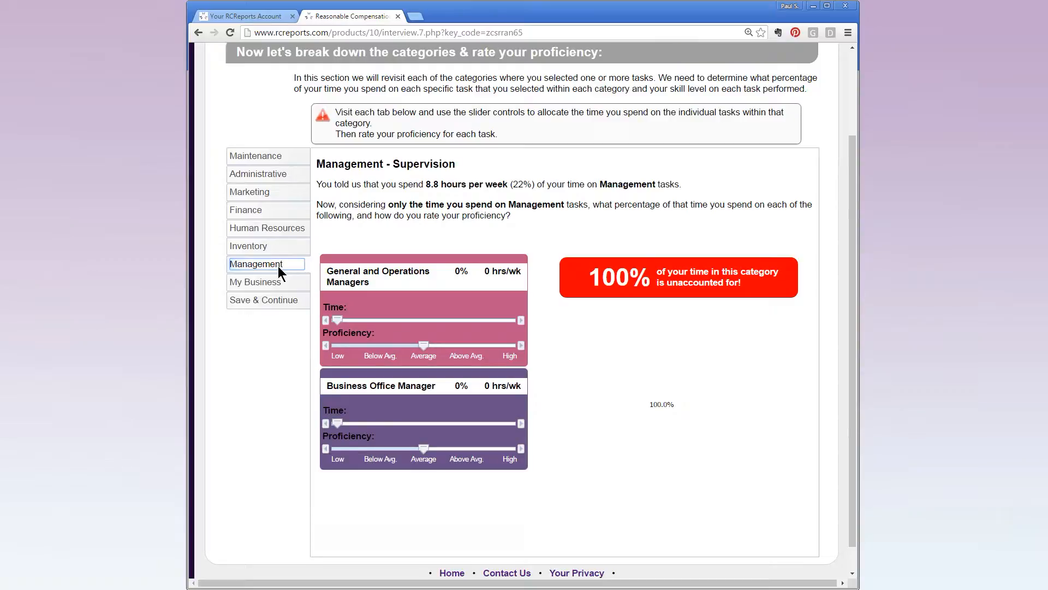
click(423, 345)
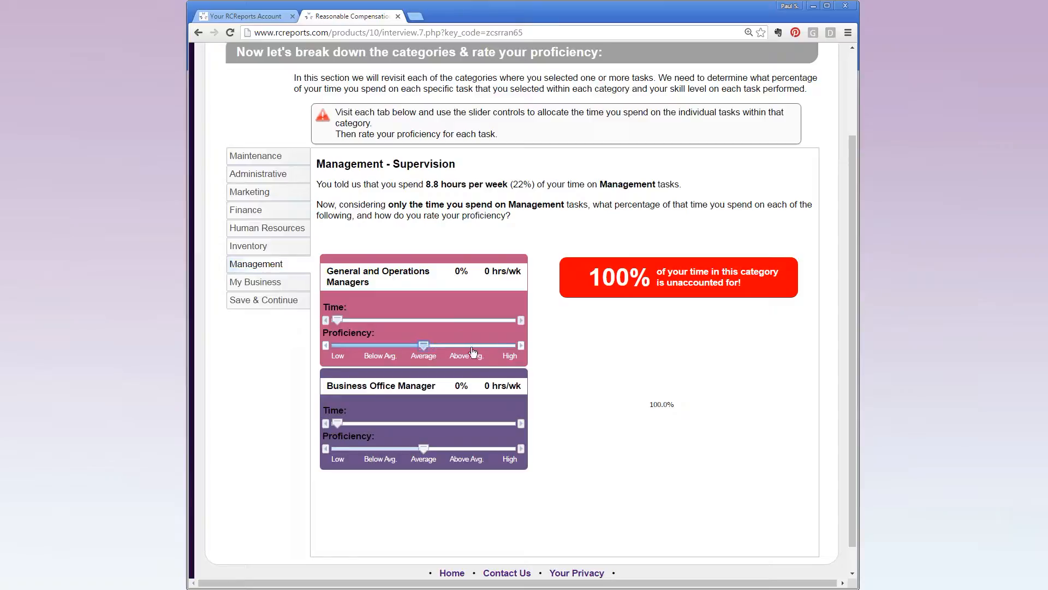
click(511, 346)
click(510, 449)
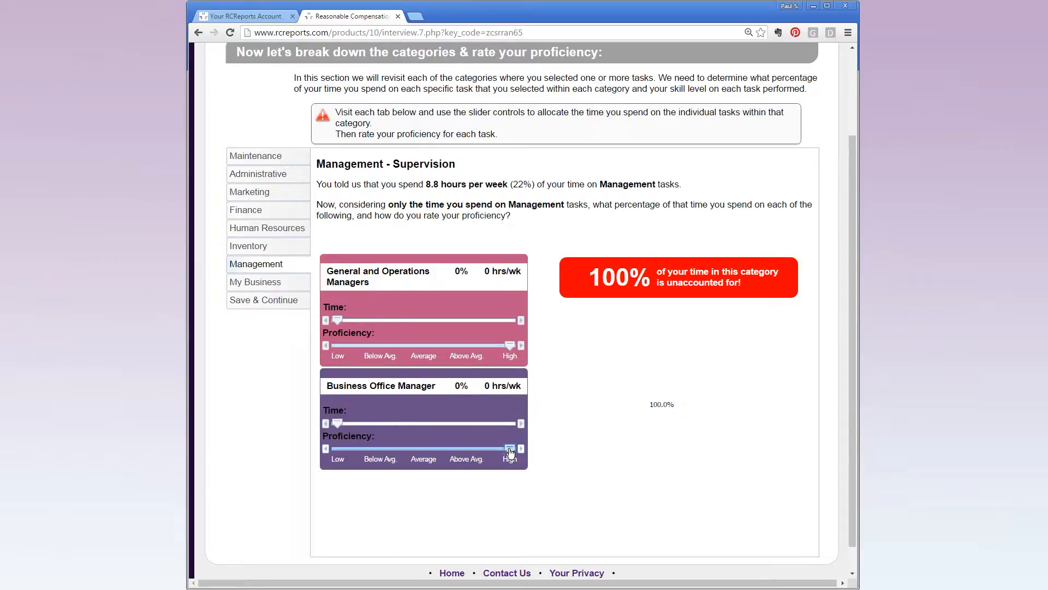
click(521, 423)
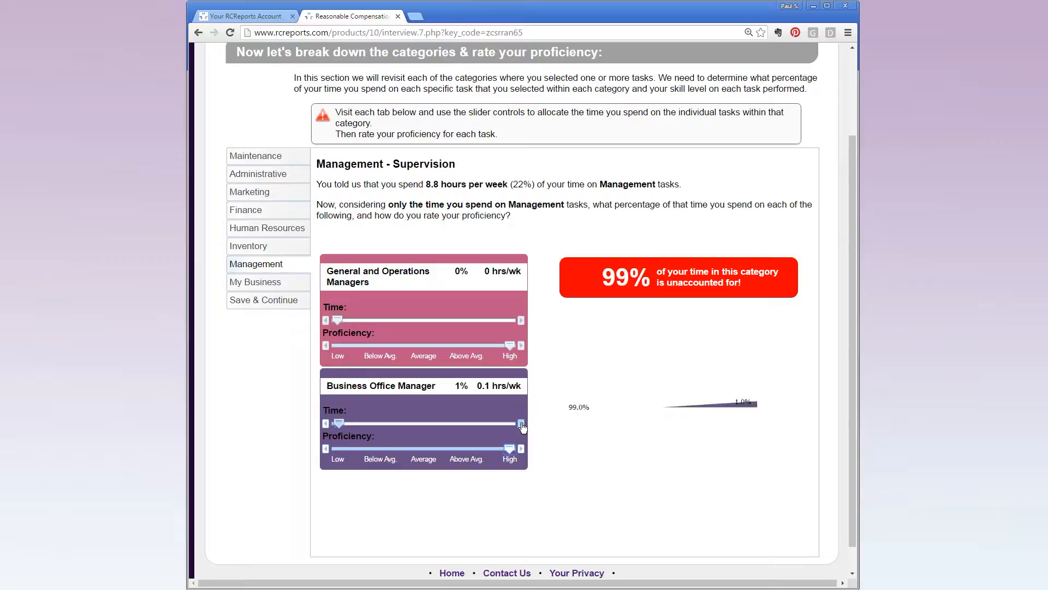
drag(522, 425, 522, 424)
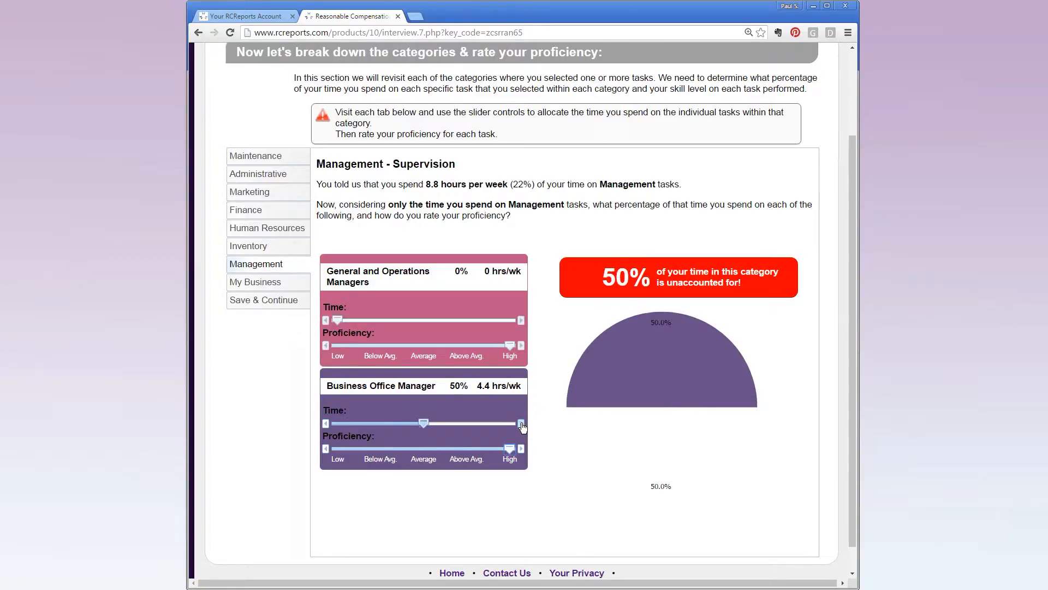
drag(521, 322, 522, 322)
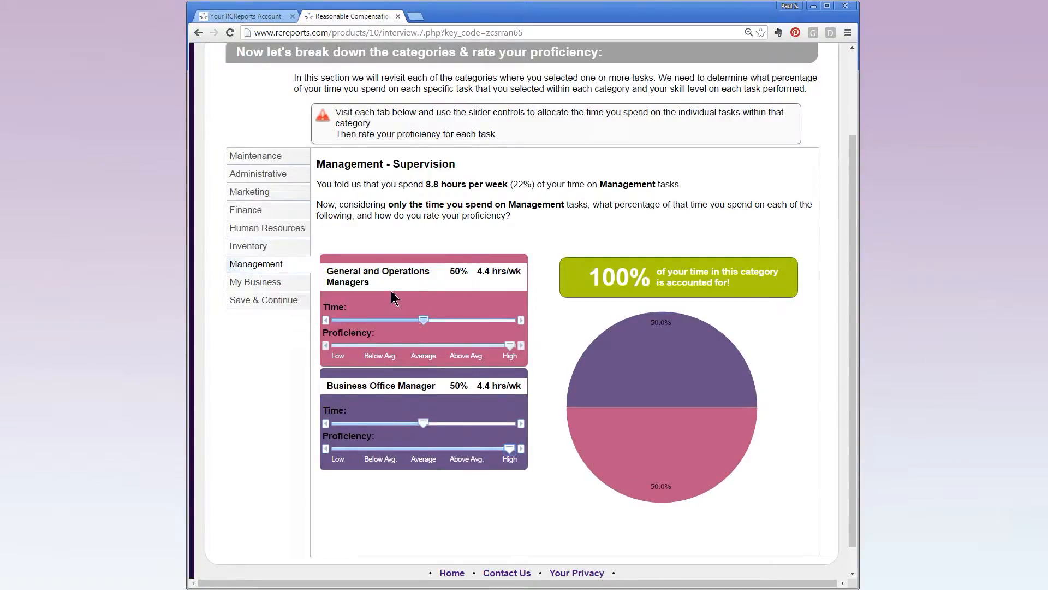
Step: Split the My Business time 33% to Concrete Finisher and 67% to Maintenance Workers, Machinery, rating both proficiencies High
click(289, 288)
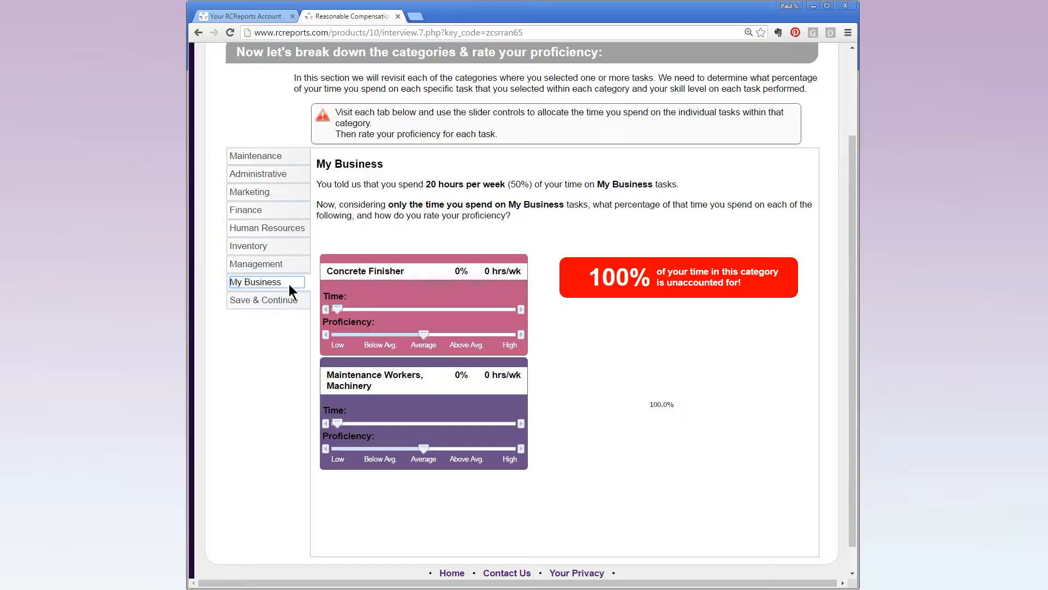
drag(521, 309, 521, 313)
click(522, 424)
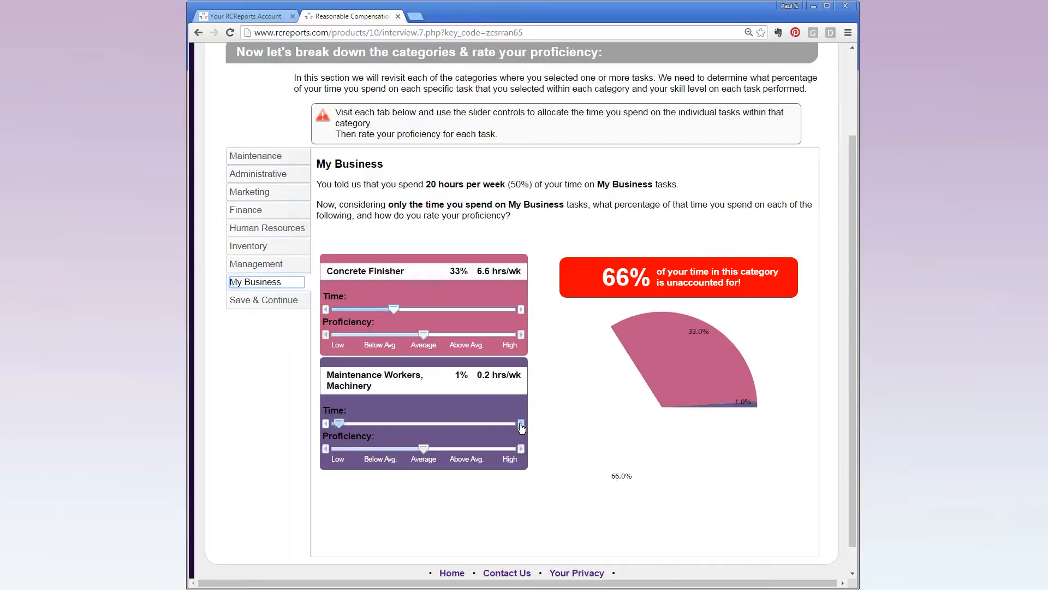
drag(522, 424, 522, 448)
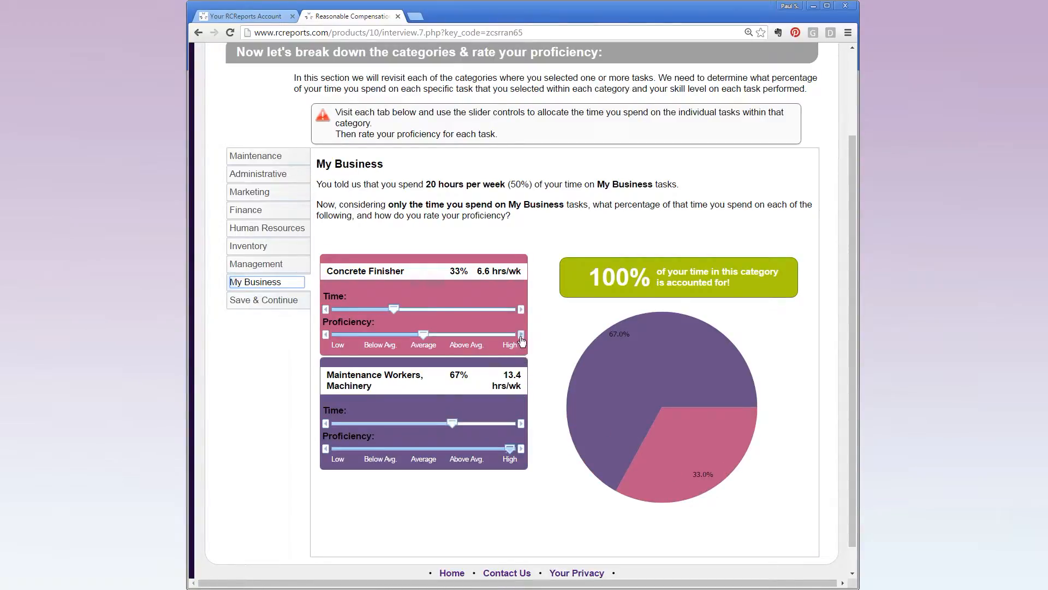
click(521, 334)
click(521, 334)
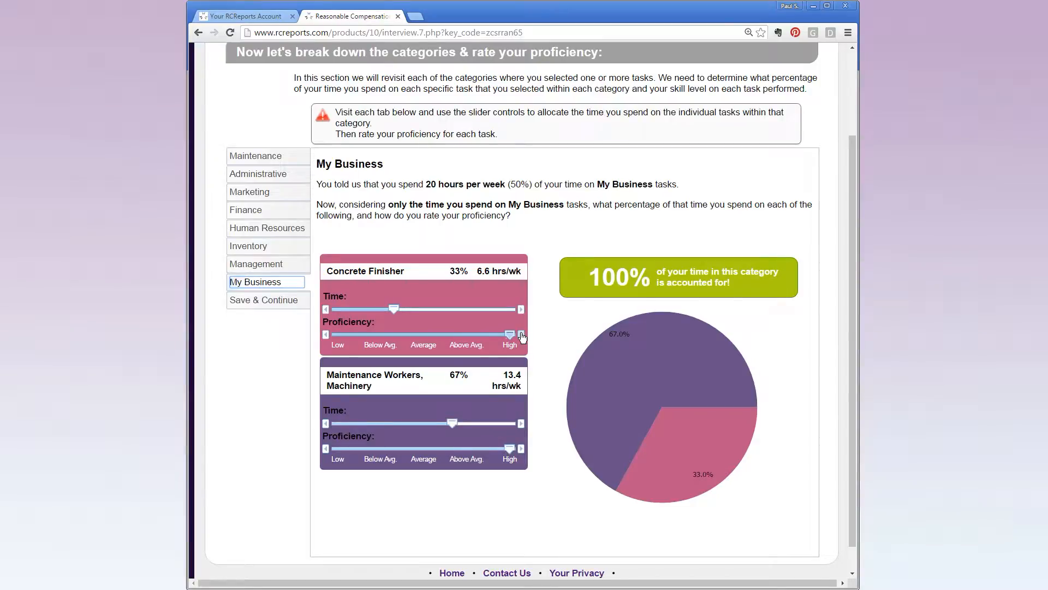
Step: Save the task time allocation and submit the closing compensation questions with the amounts left blank and the single shareholder answer at No
click(268, 303)
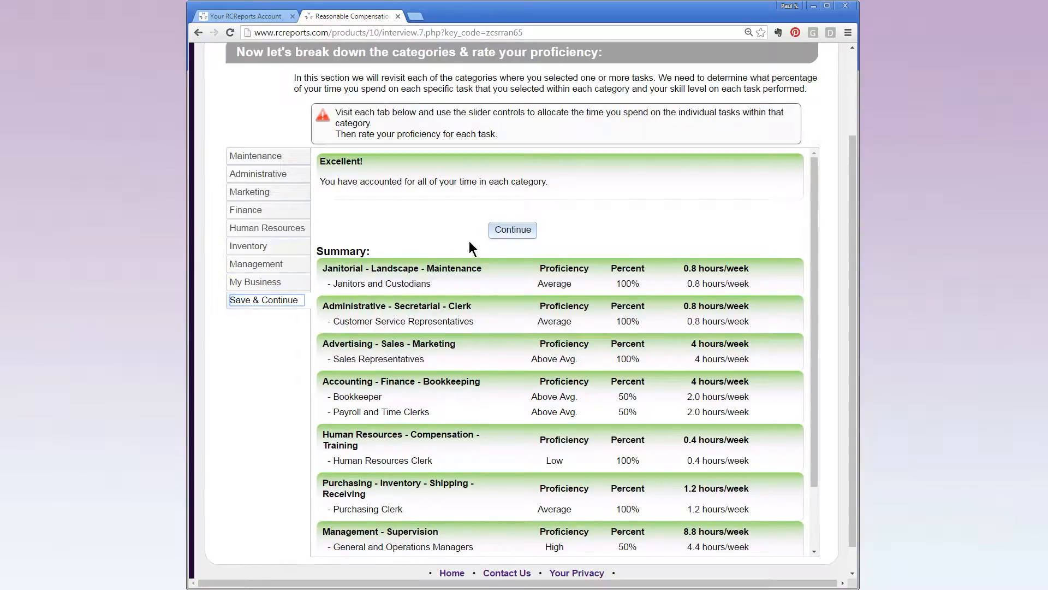
click(506, 231)
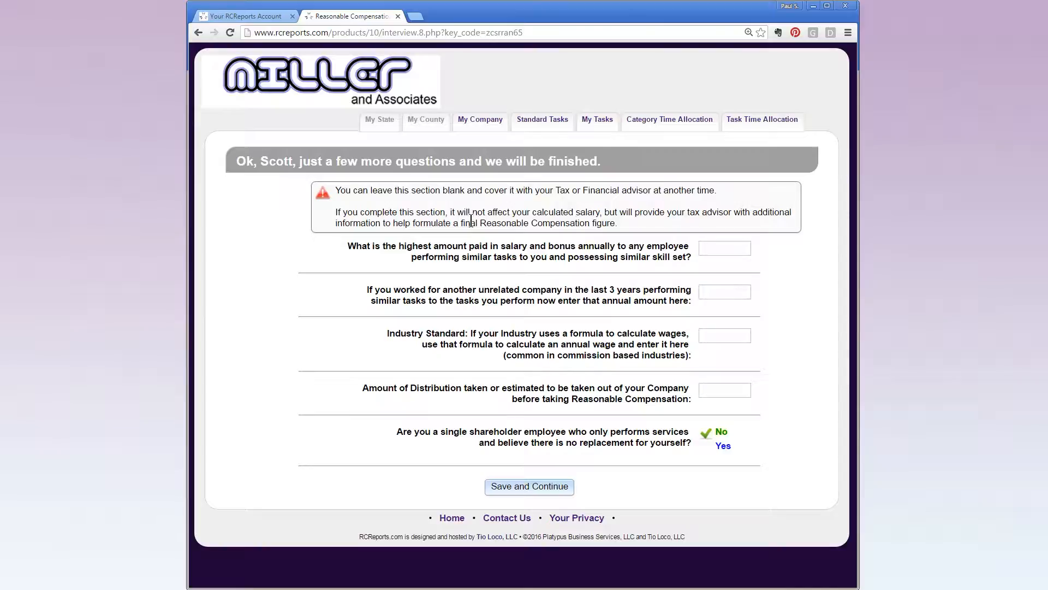
click(529, 491)
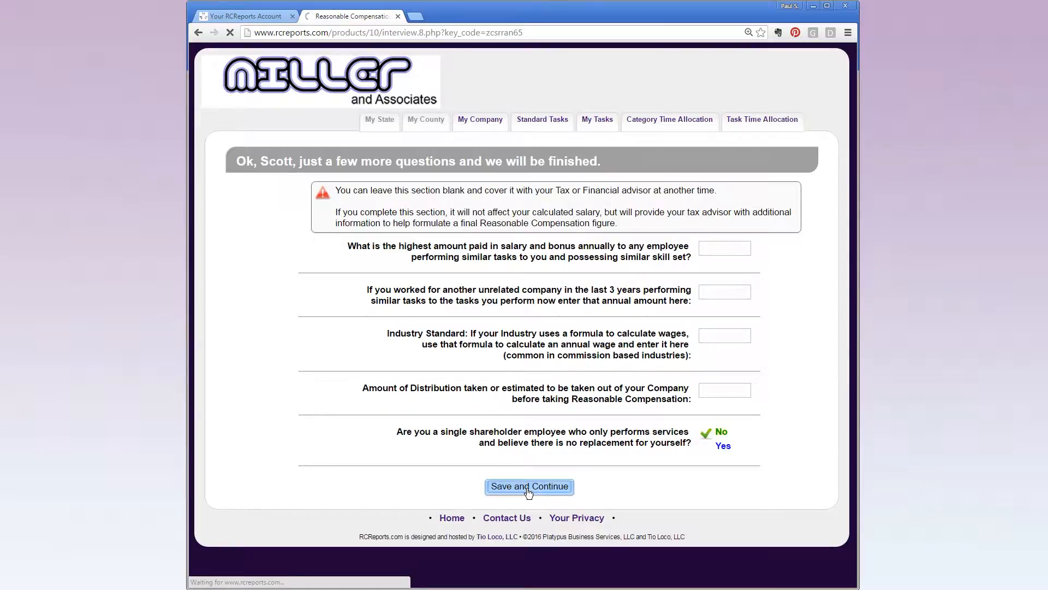
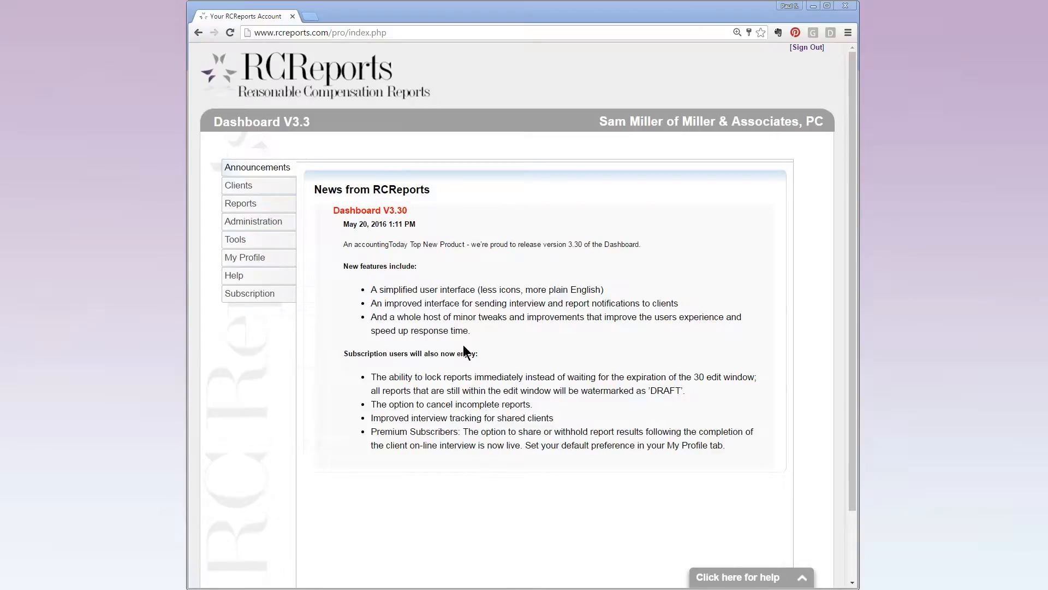
Step: Open the Stone Concrete, Inc. client record and view the newest 2016 S Corps Reasonable Compensation Report
click(270, 191)
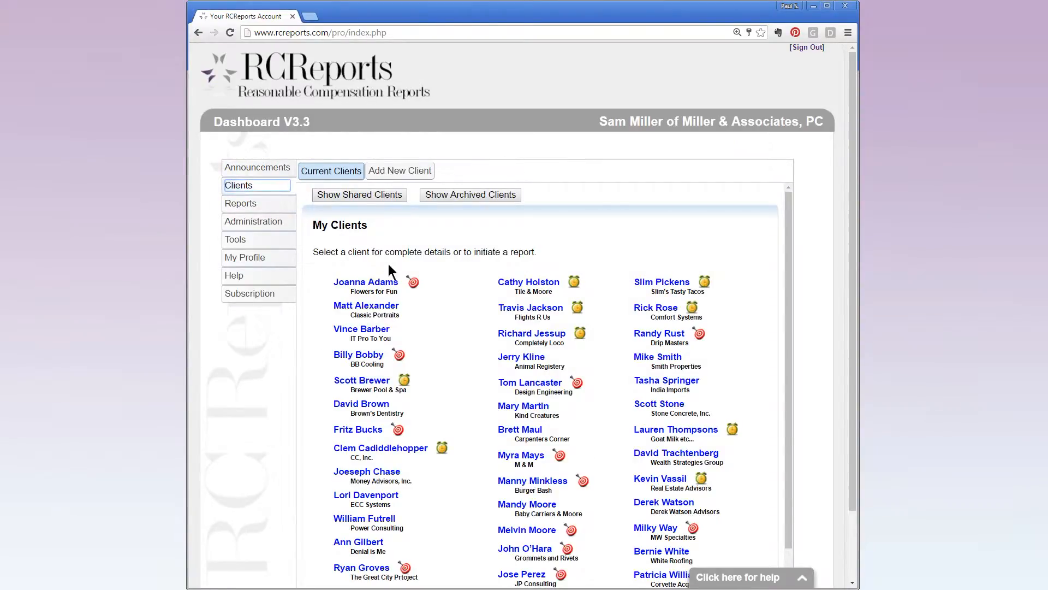
click(640, 404)
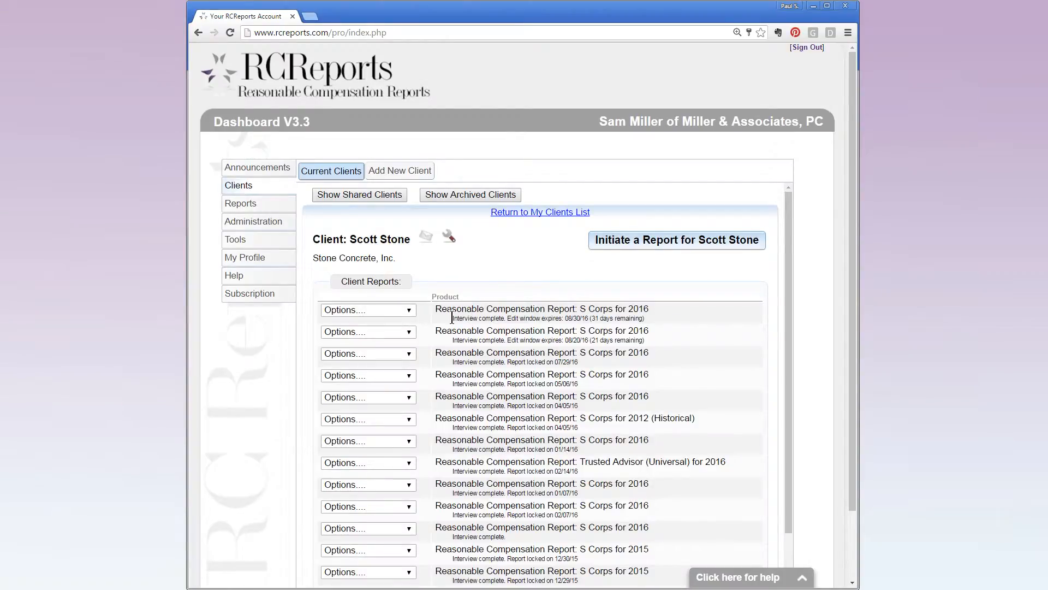
mouse_move(452, 318)
mouse_down()
mouse_move(511, 328)
mouse_move(454, 319)
mouse_up()
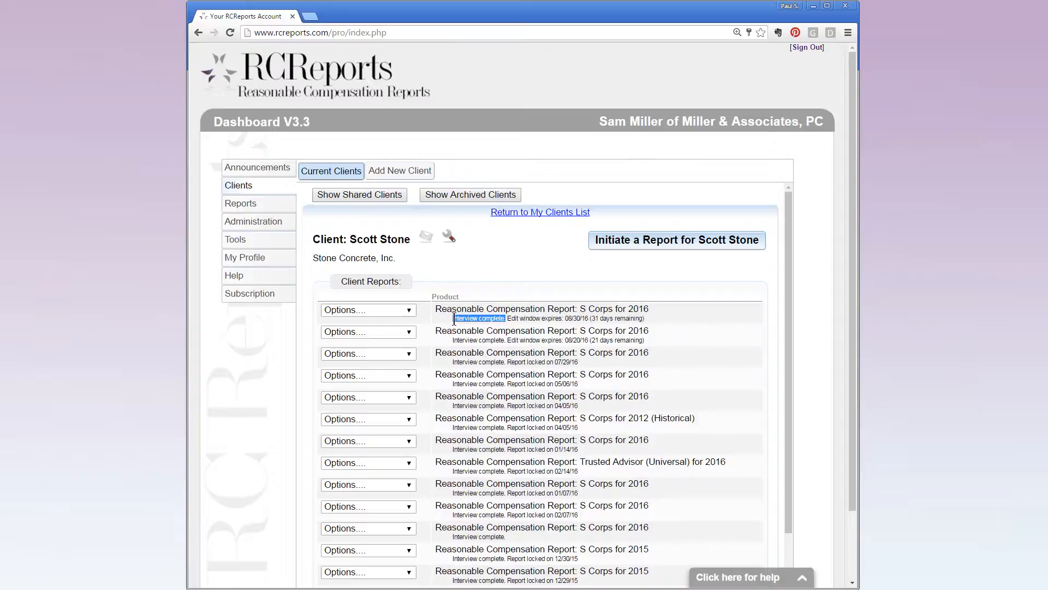
click(413, 309)
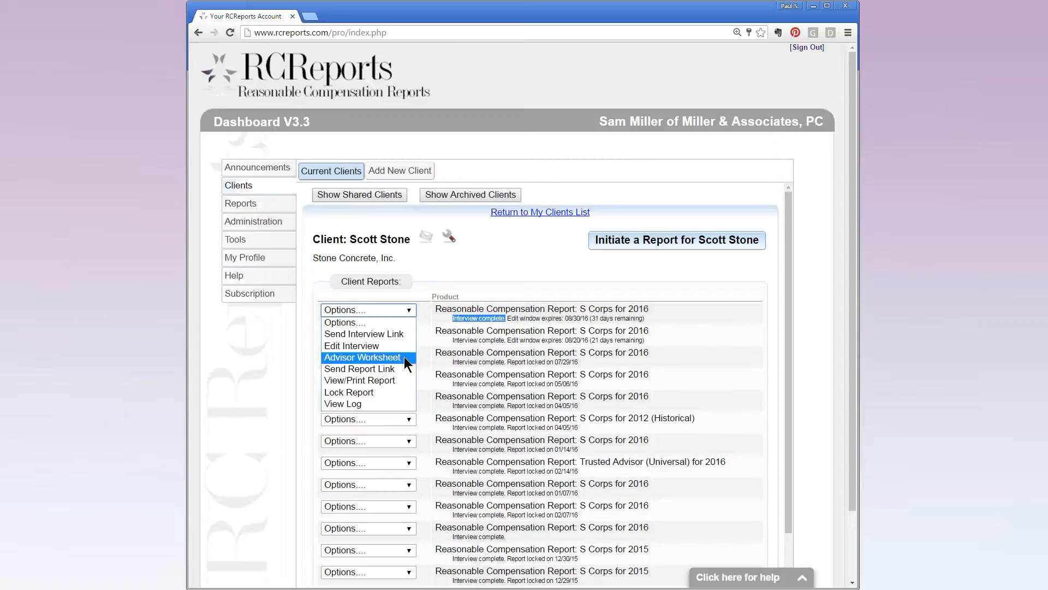
click(401, 382)
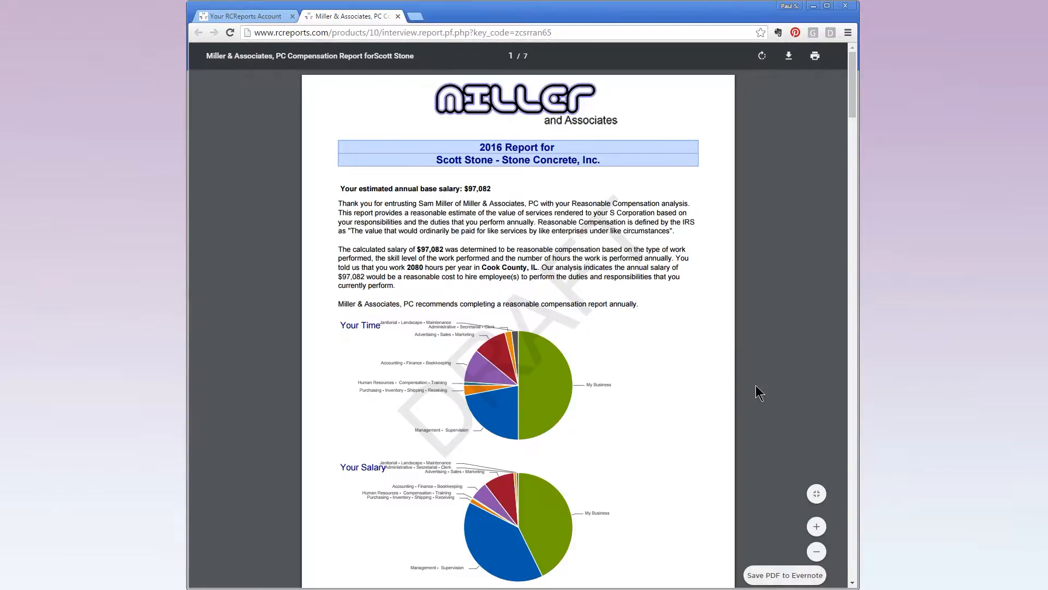
Step: Enlarge the report and review it from the salary summary through the task breakdown tables to the sample corporate minutes
click(817, 528)
click(817, 527)
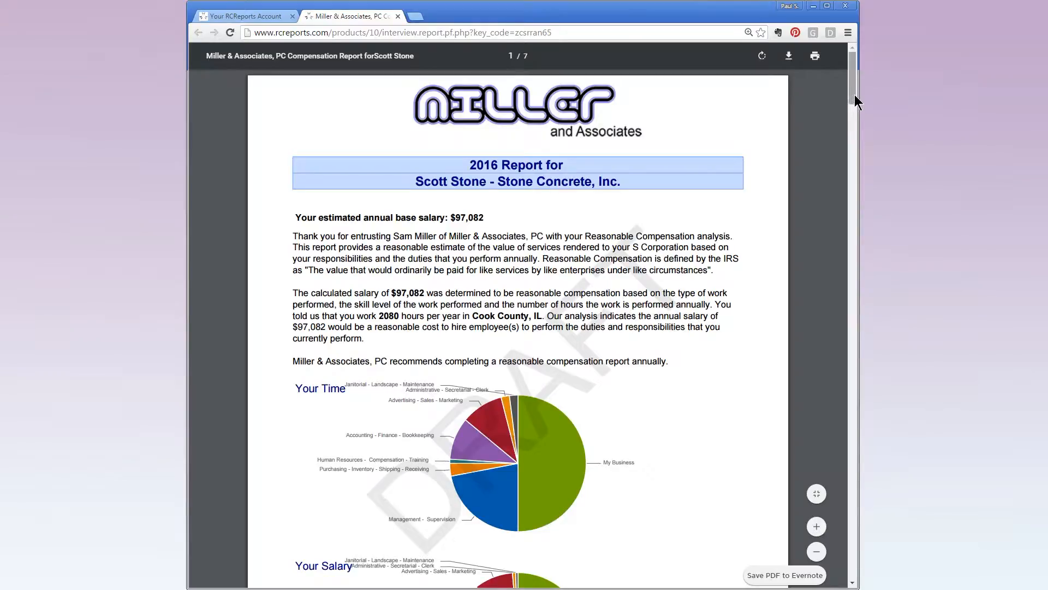
drag(854, 94, 850, 180)
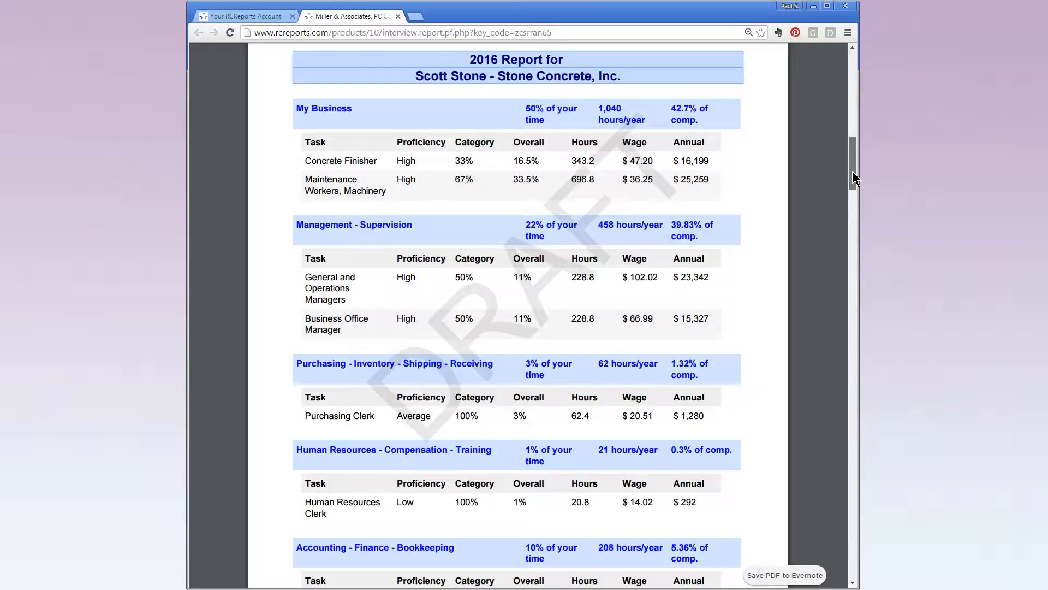
drag(853, 171, 850, 196)
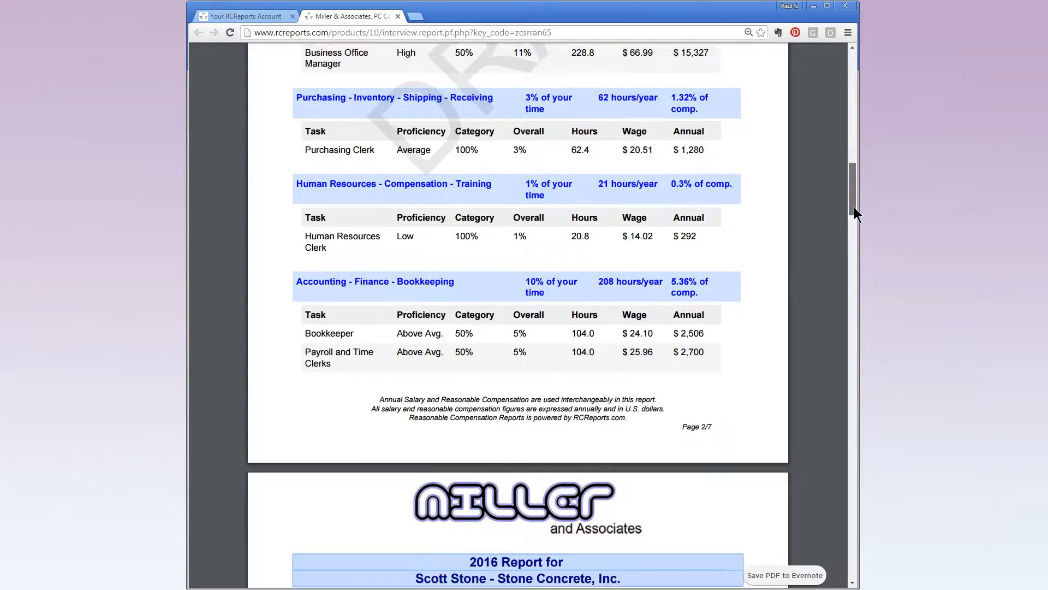
drag(854, 208, 852, 543)
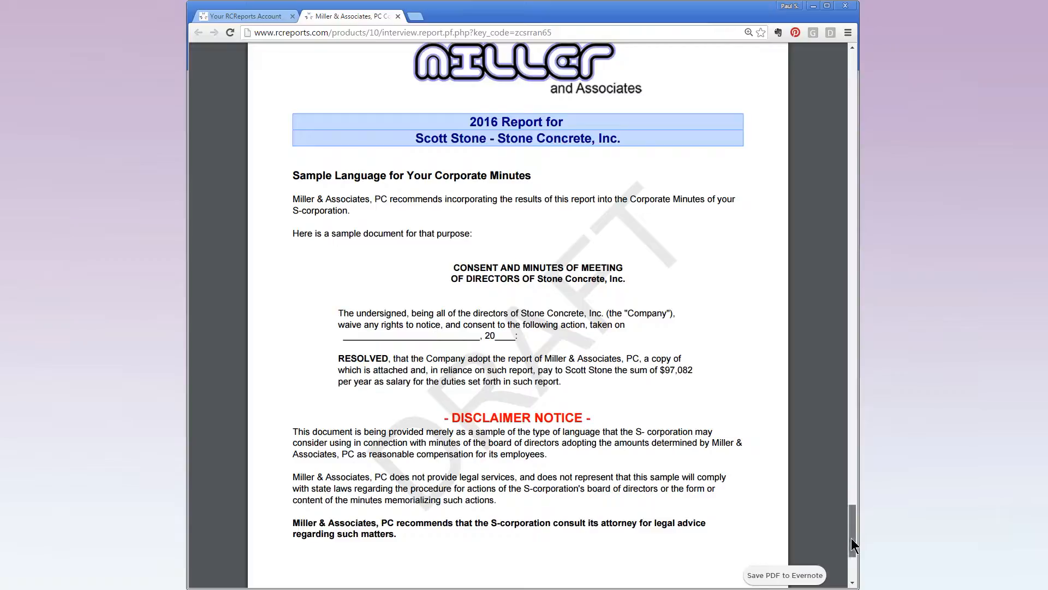
drag(851, 539, 854, 63)
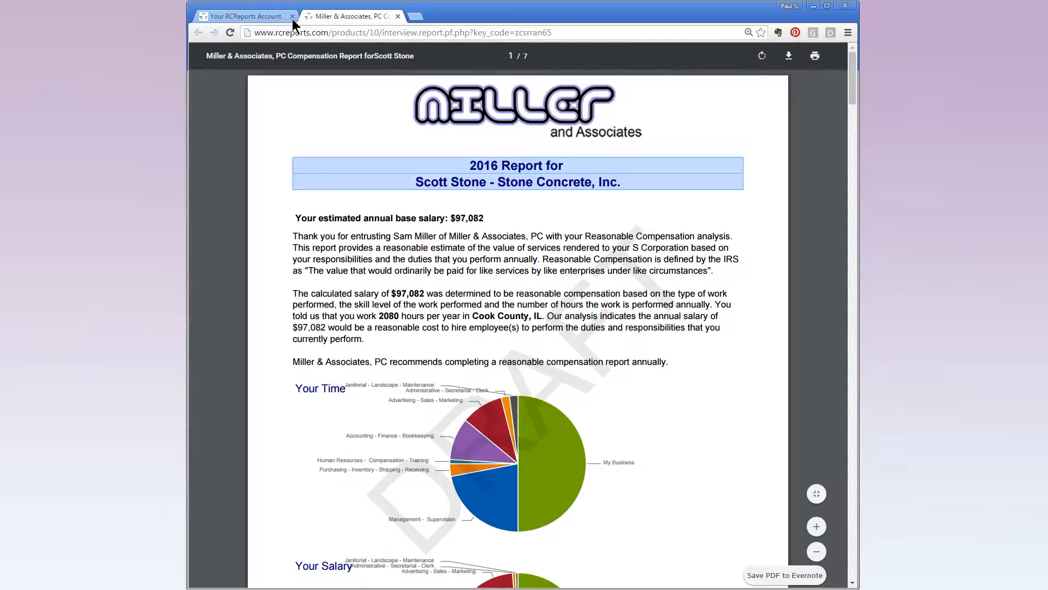
Step: Return to the client's report list and reopen the newest 2016 report's interview for editing
click(255, 16)
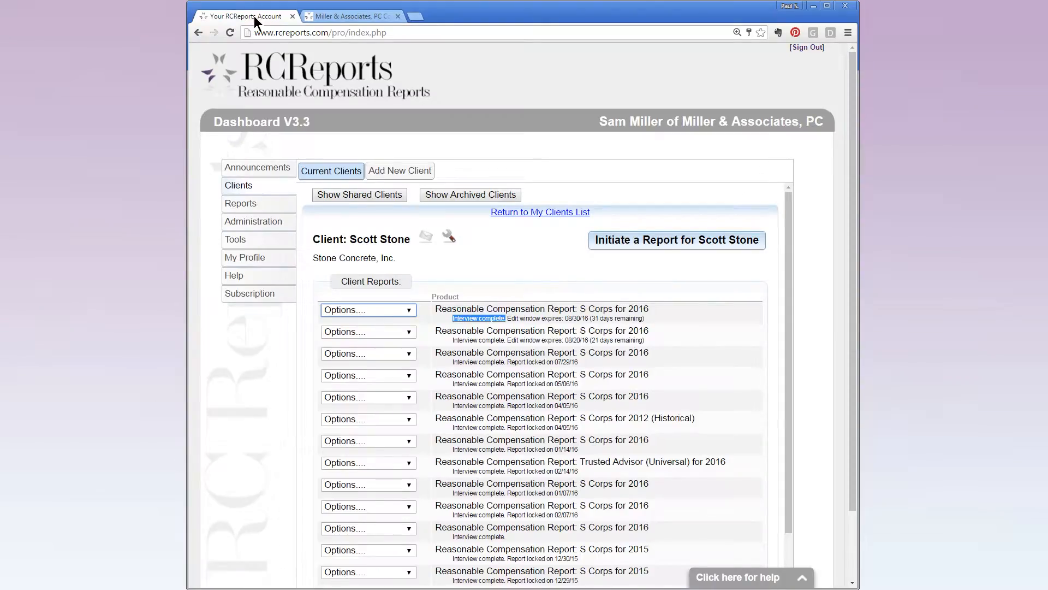
click(409, 312)
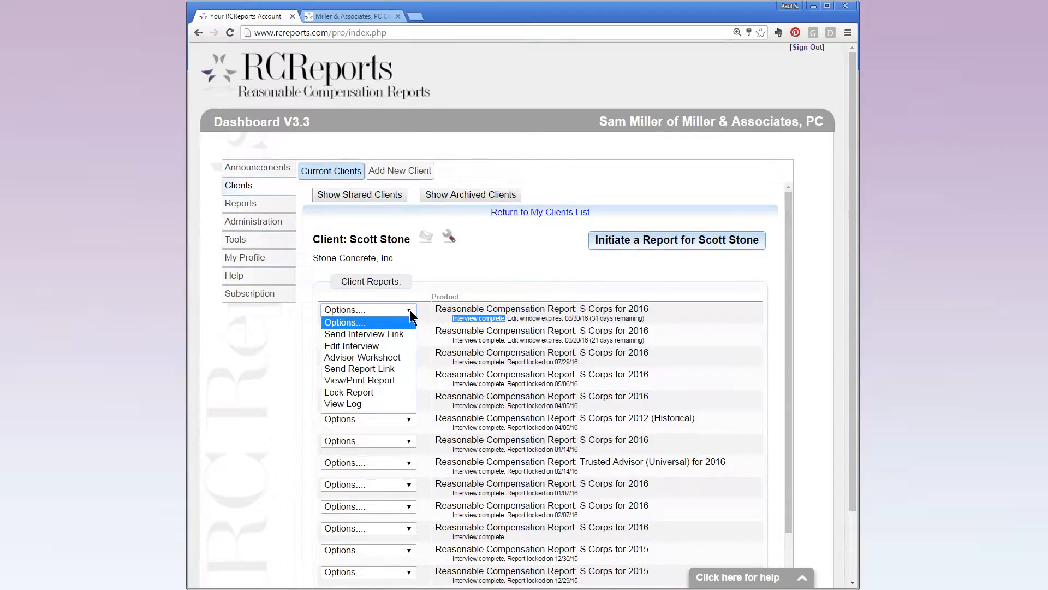
click(399, 350)
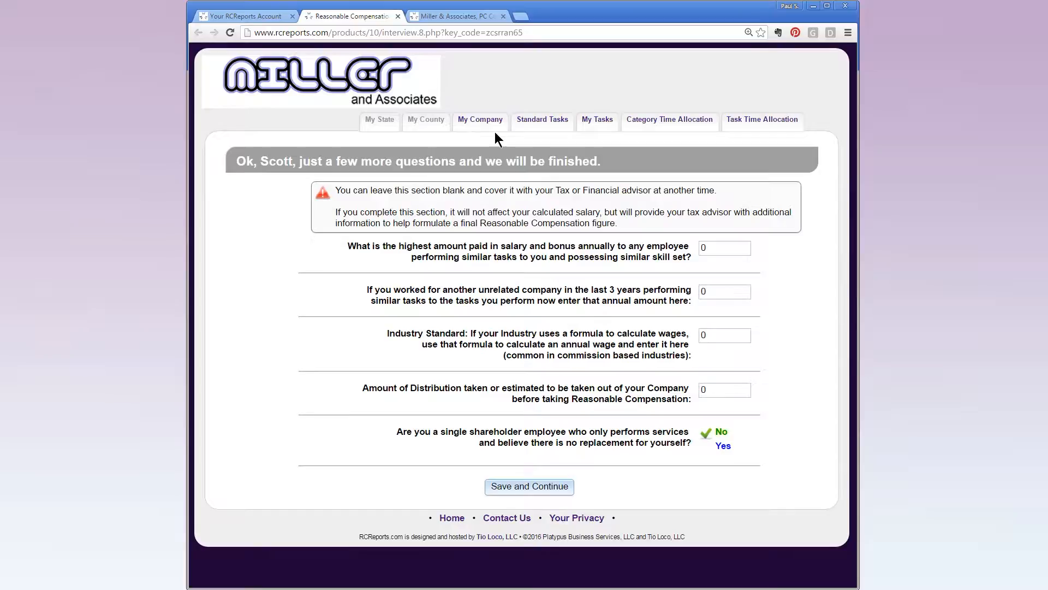
Step: Deselect General and Operations Managers from the Management standard tasks and continue from the task summary
click(529, 120)
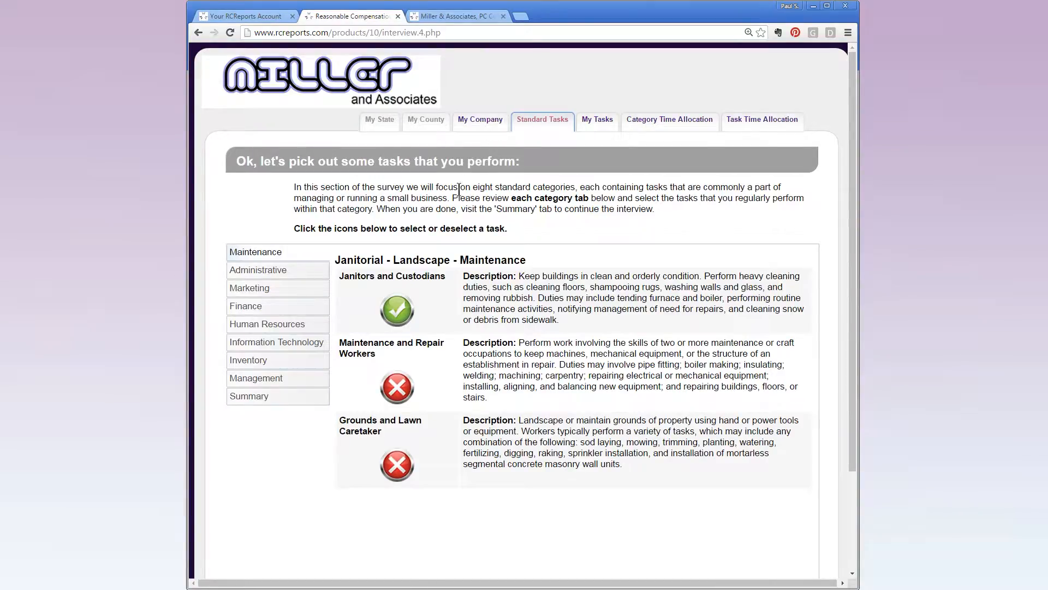
click(304, 380)
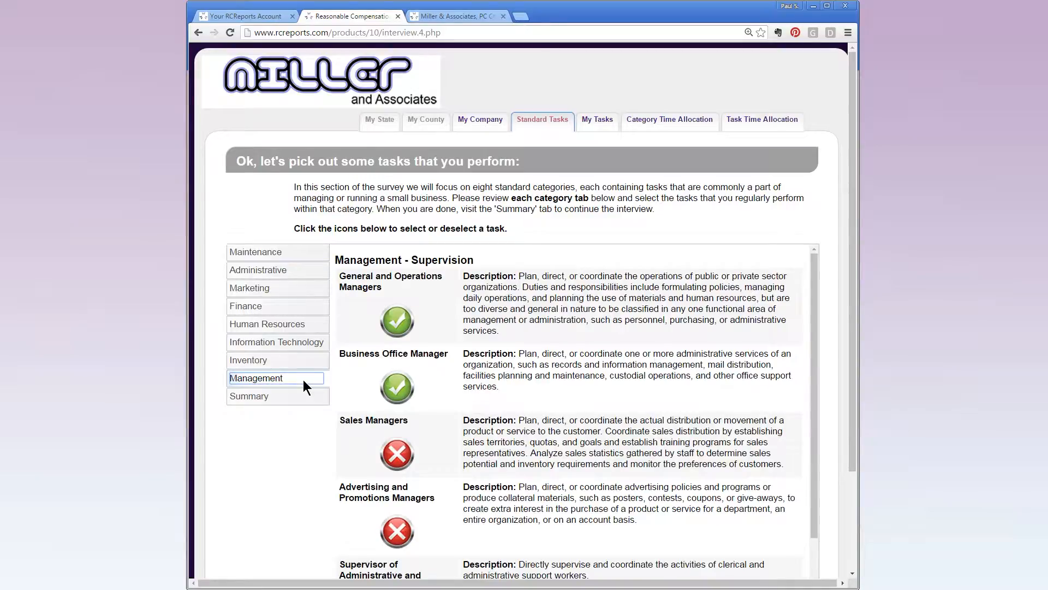
click(397, 322)
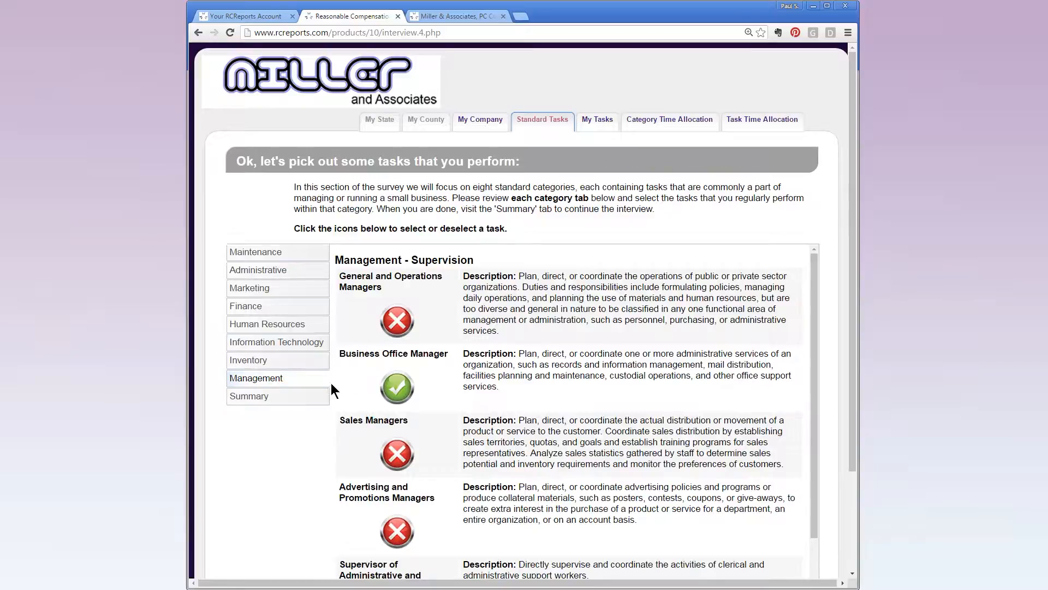
click(318, 397)
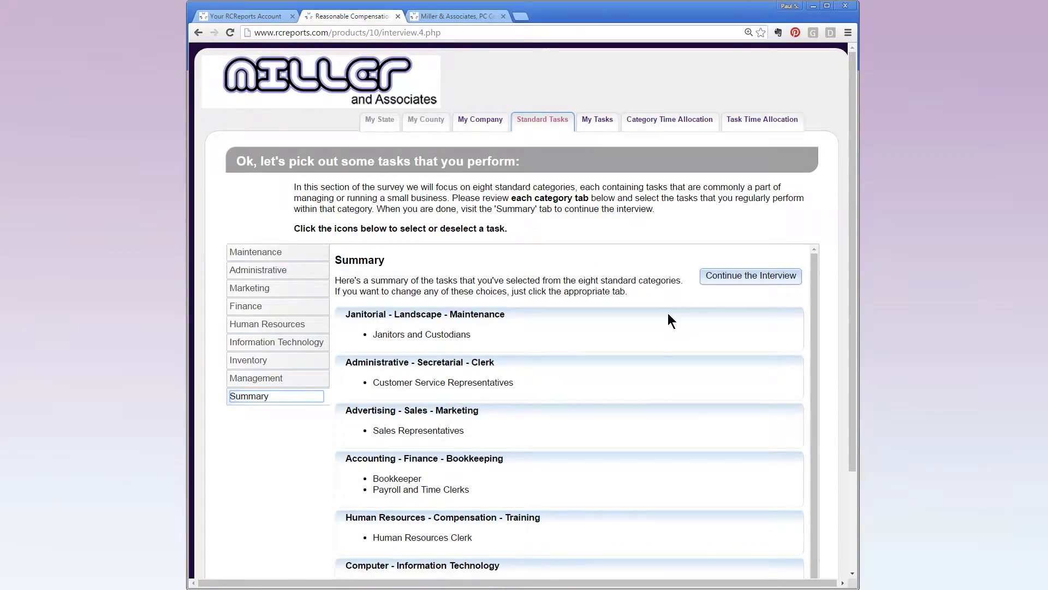
click(725, 280)
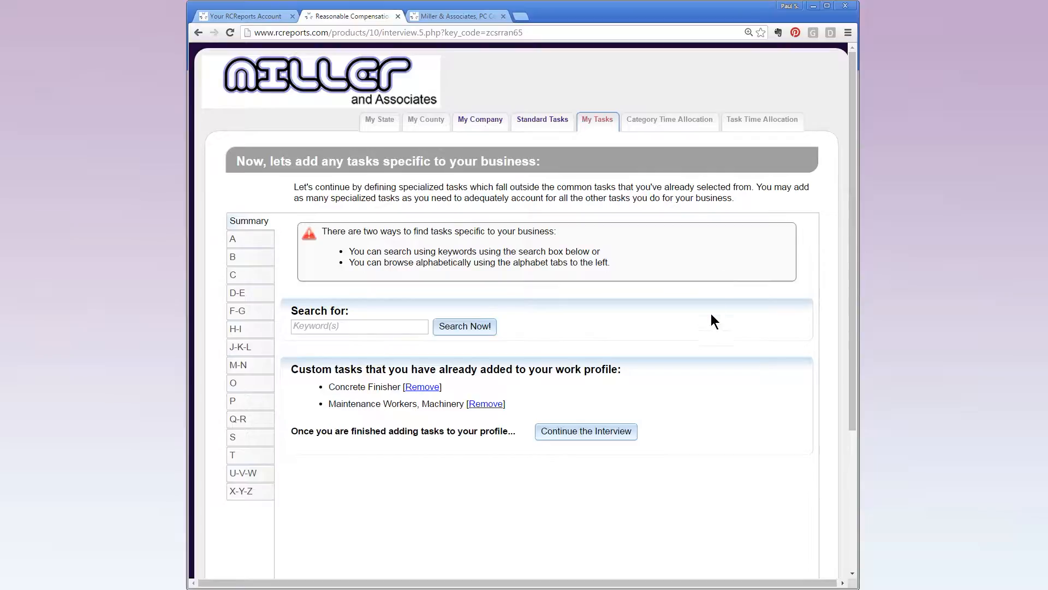
Step: Keep the custom tasks, set the Management category time to 22%, and save the category time allocation
click(594, 433)
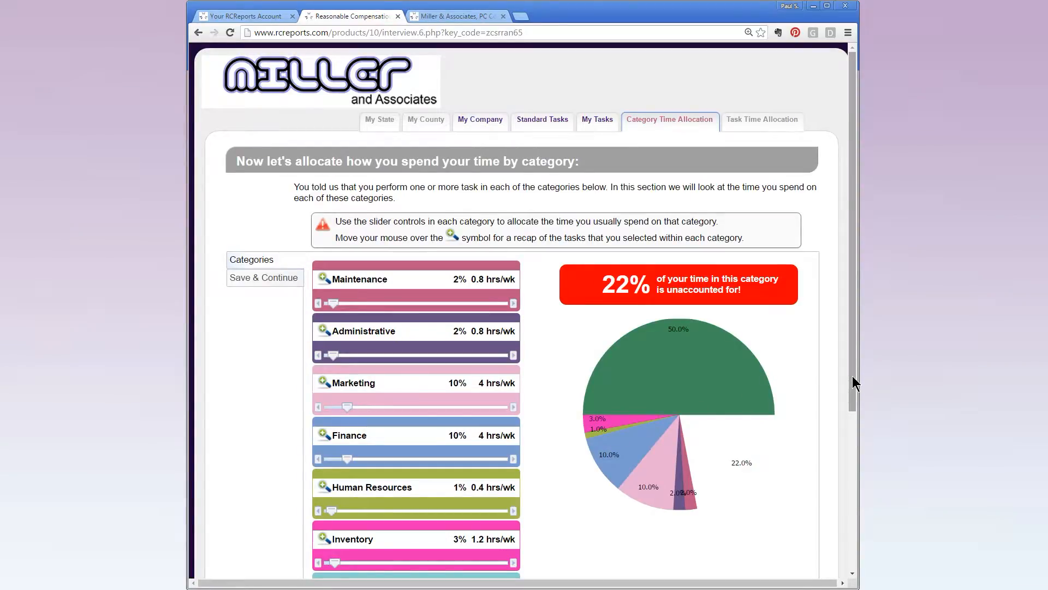
drag(853, 375, 836, 479)
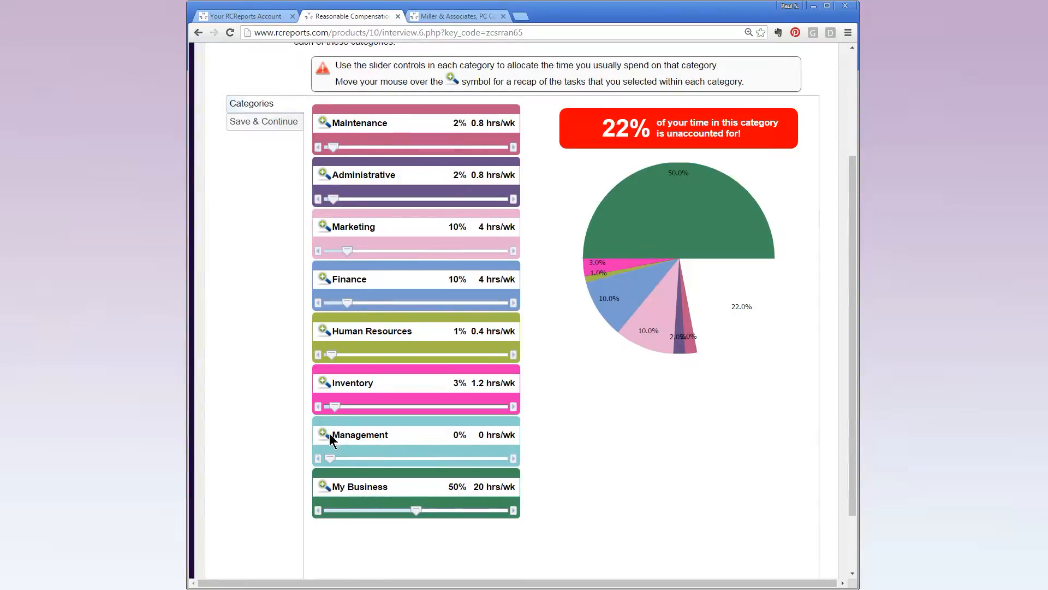
mouse_move(323, 436)
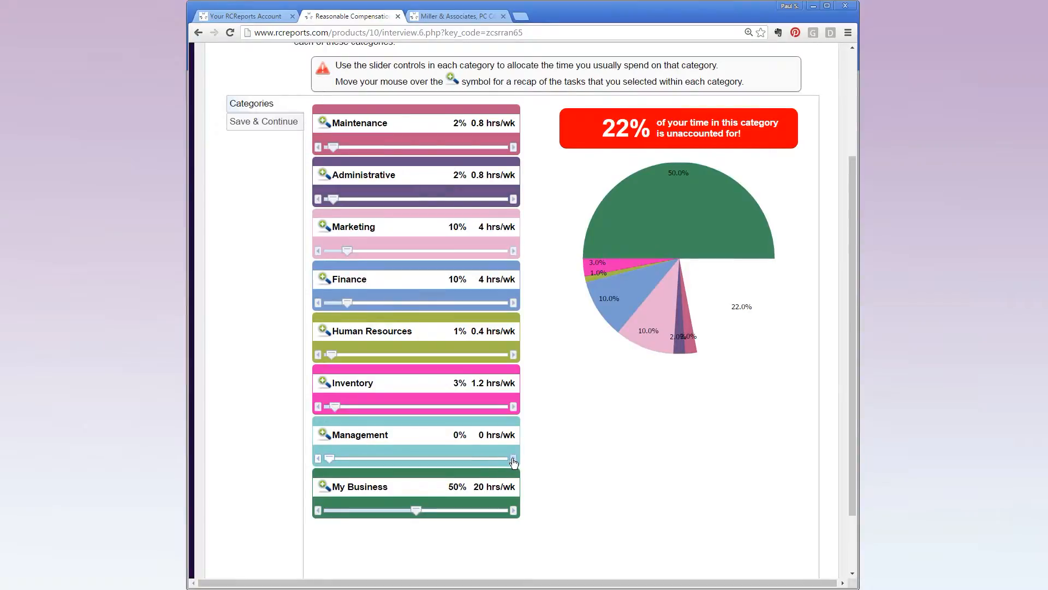
drag(513, 462, 513, 462)
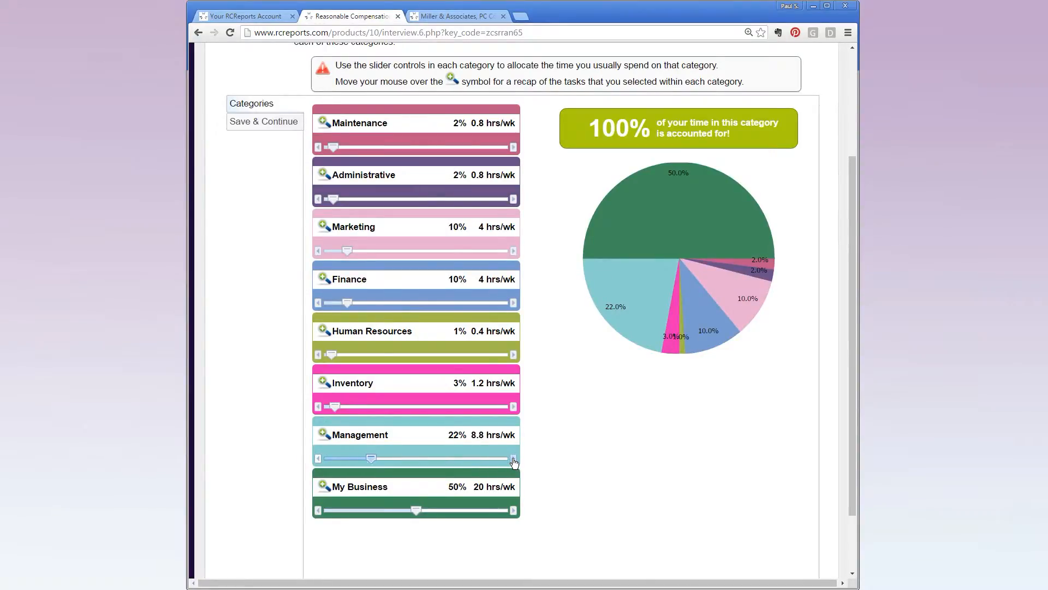
click(267, 126)
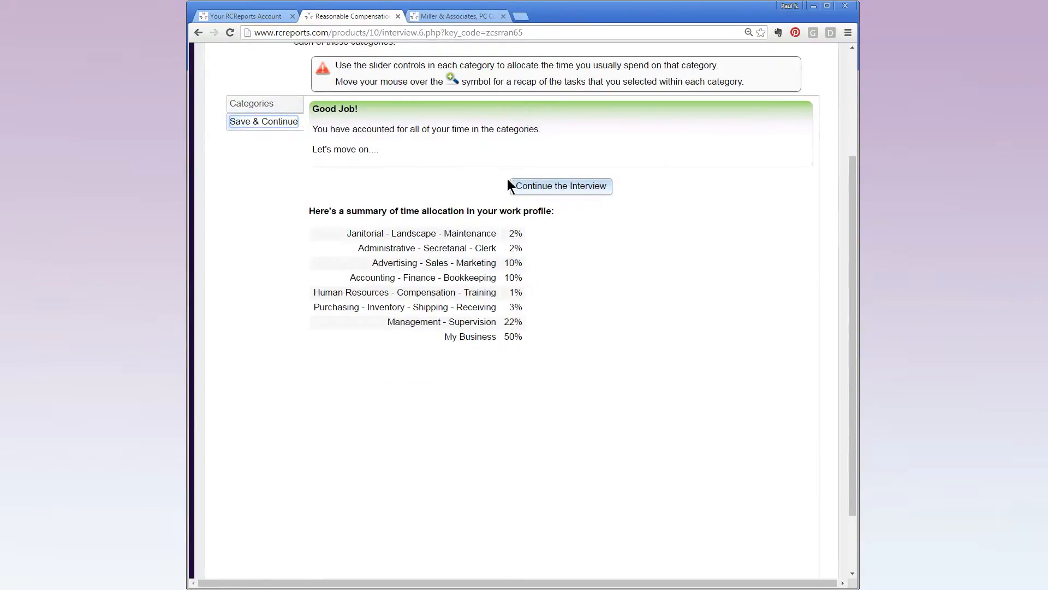
click(527, 189)
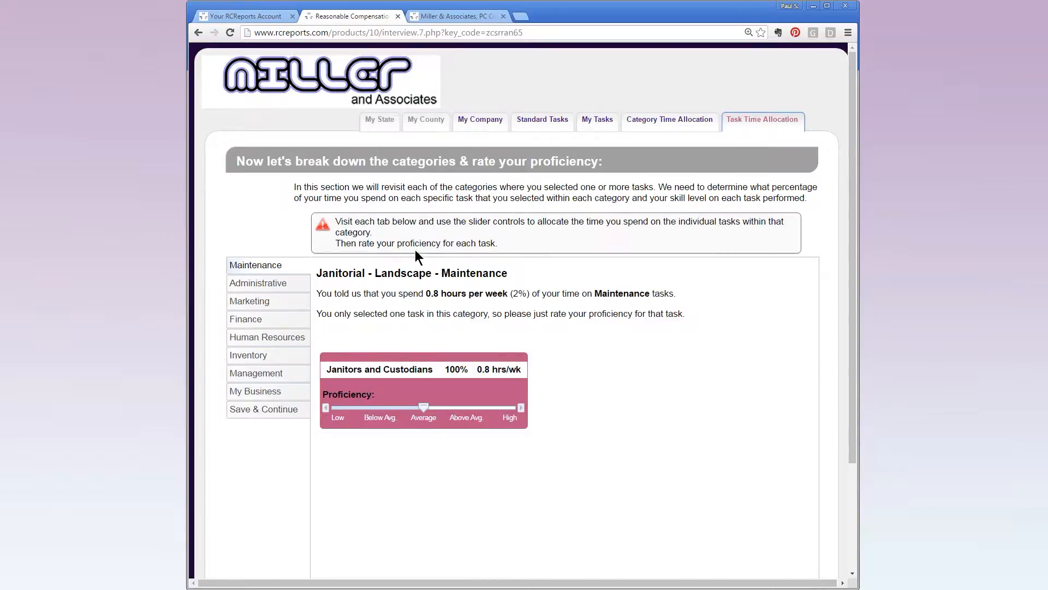
Step: Rate Bookkeeper and Payroll and Time Clerks proficiency as Below Avg. and Business Office Manager as Average
click(296, 322)
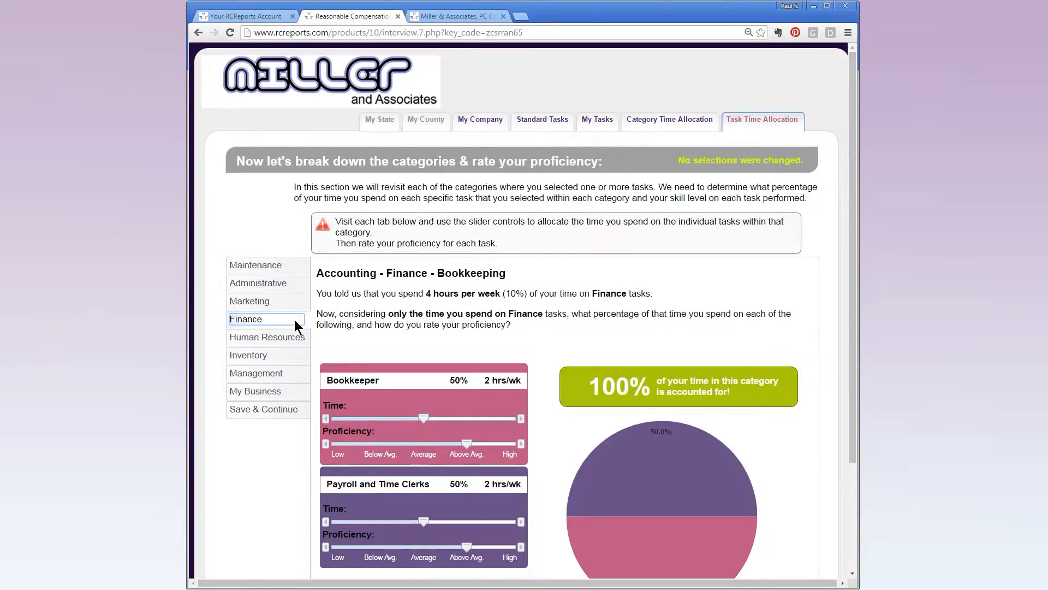
scroll(294, 319, down, 2)
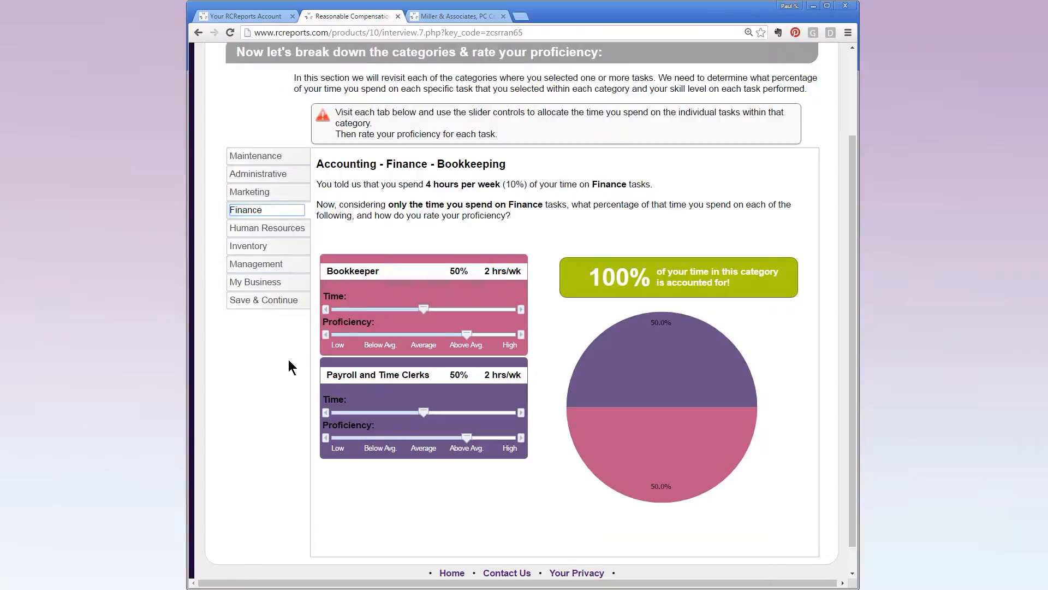
click(381, 335)
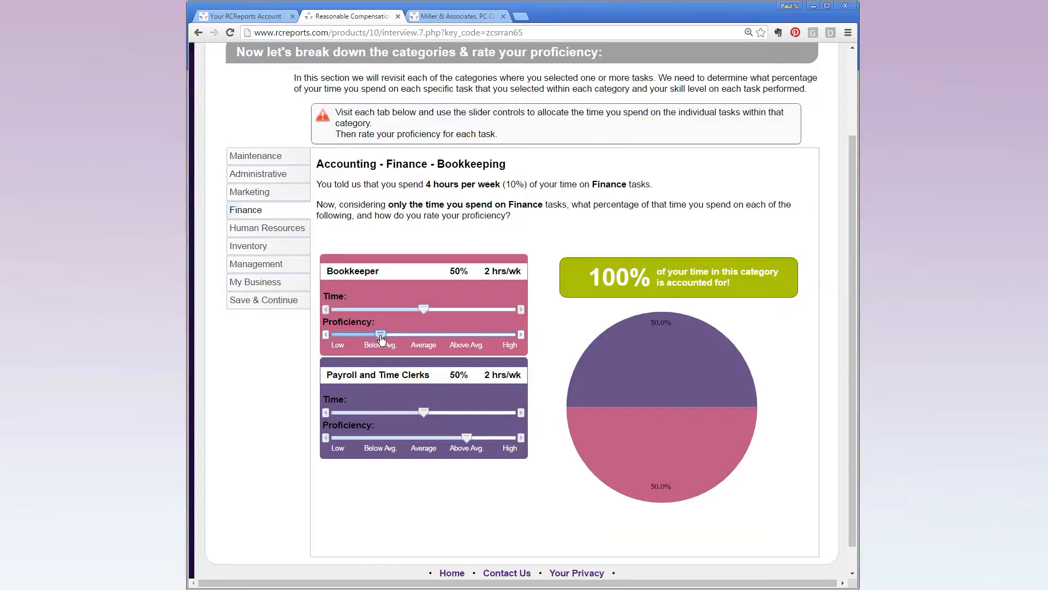
click(381, 439)
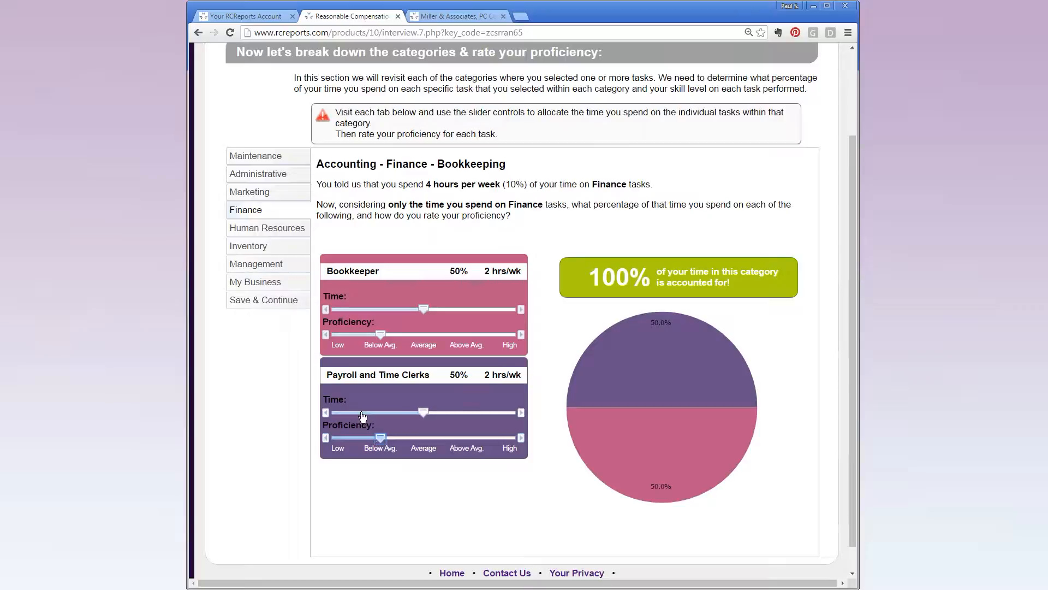
click(264, 267)
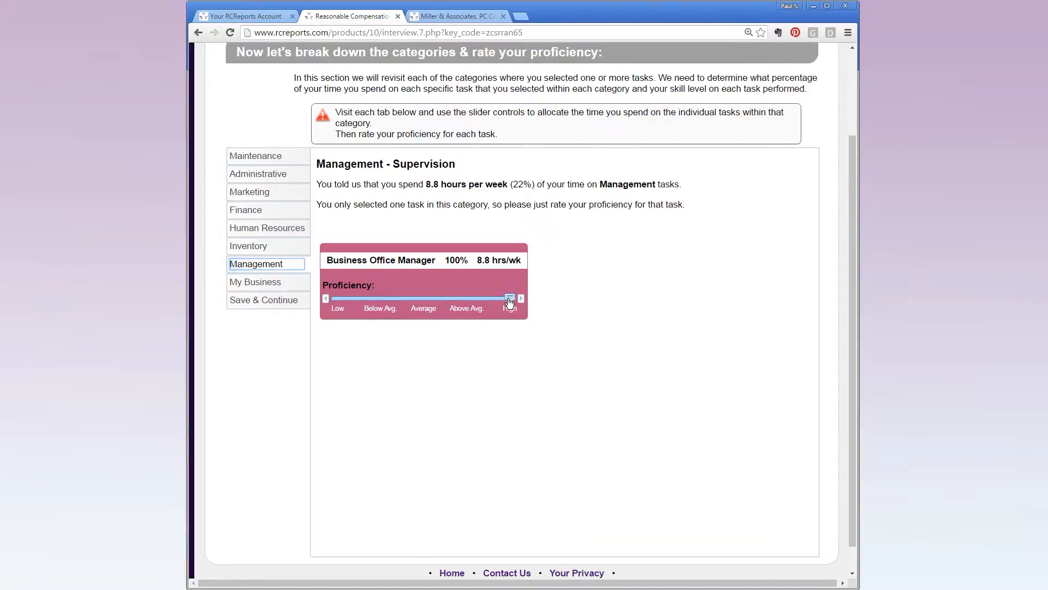
drag(509, 301, 431, 299)
Step: Save the revised task allocation, resubmit the closing questions with amounts at 0 and single shareholder at No, and close the interview
click(297, 303)
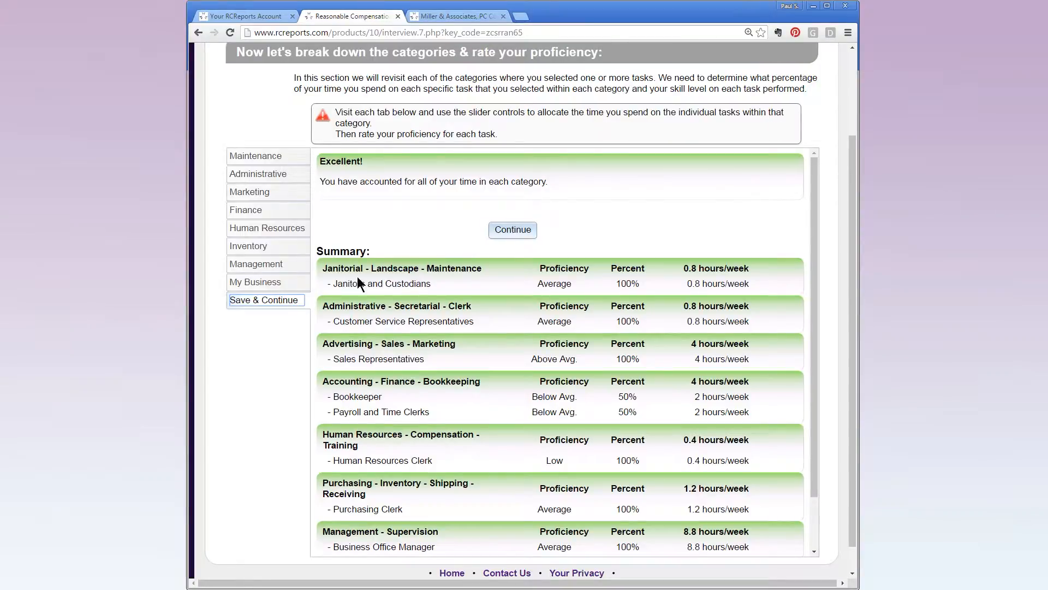
click(509, 234)
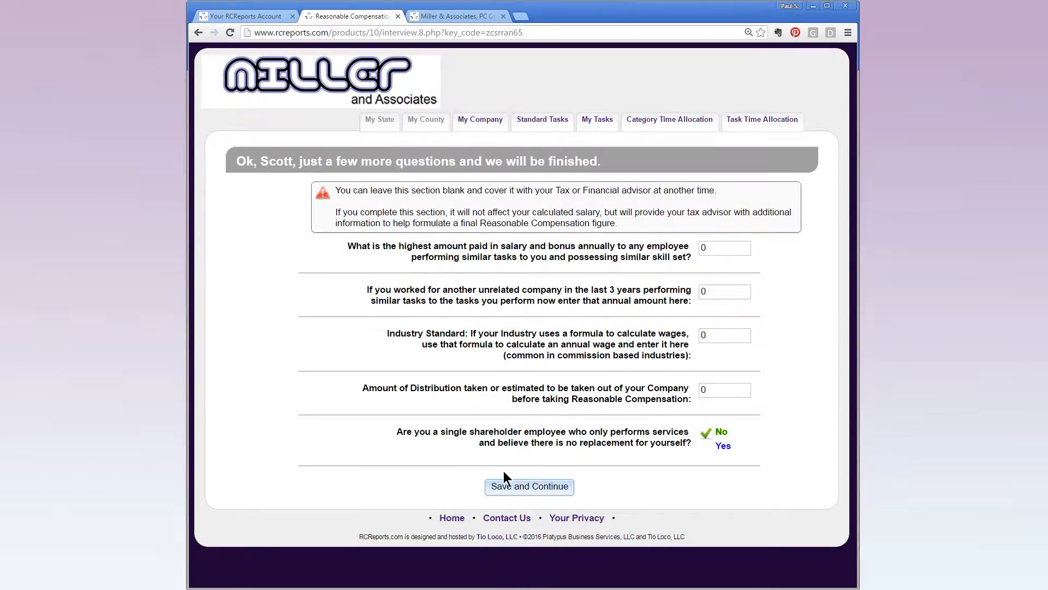
click(506, 492)
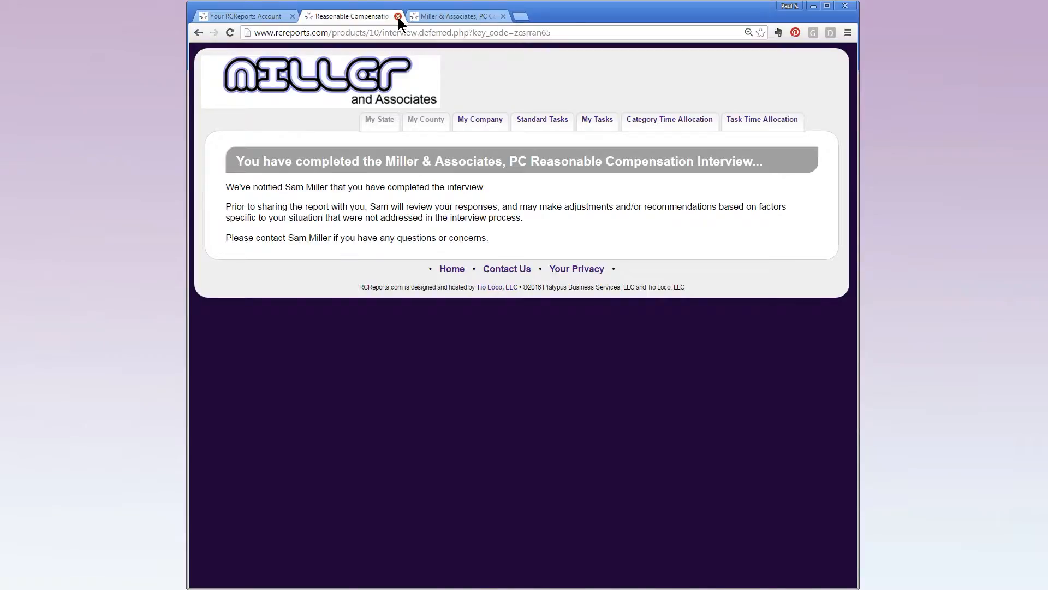
click(398, 17)
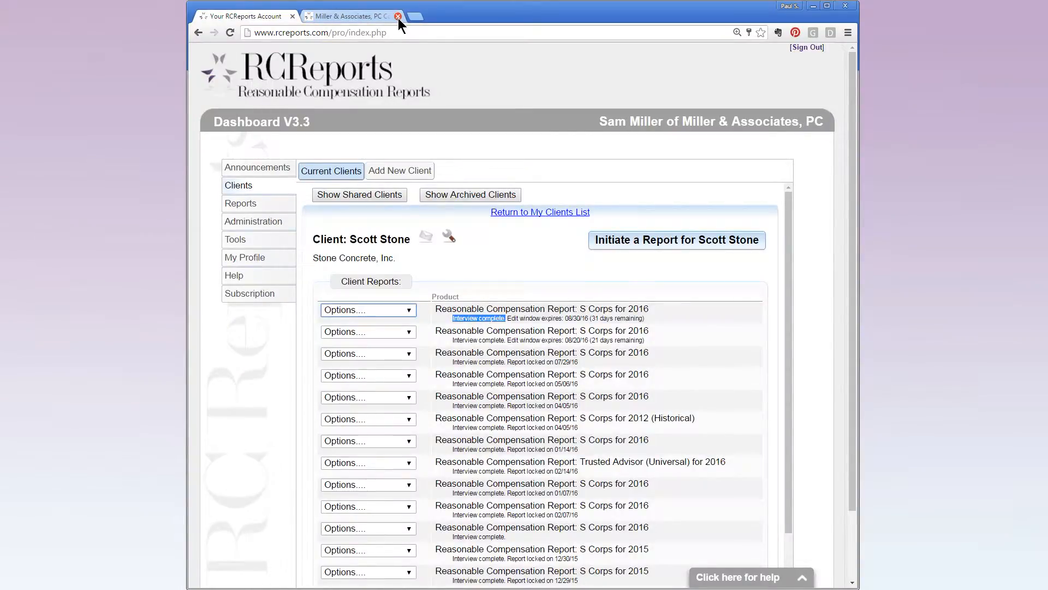
Step: View the newest 2016 S Corps report, enlarge it, and compare its estimated annual base salary with the other open version
click(436, 310)
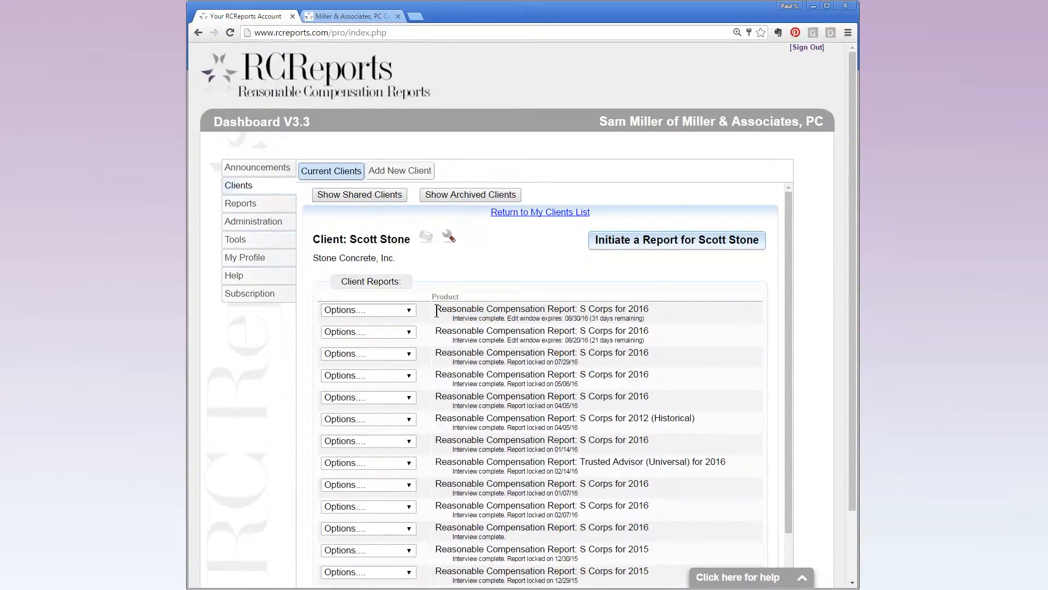
click(409, 311)
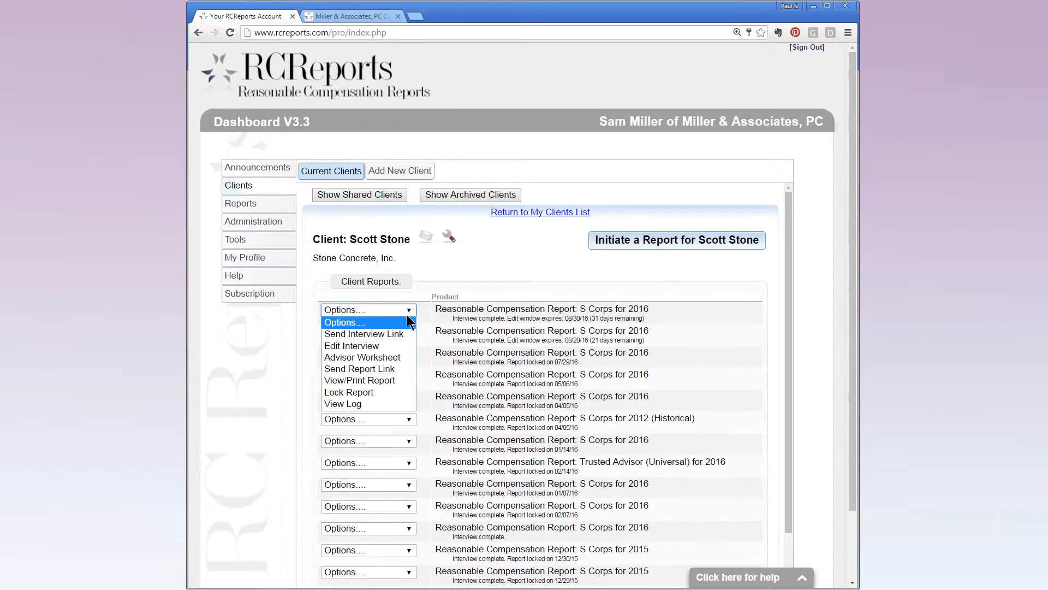
click(398, 380)
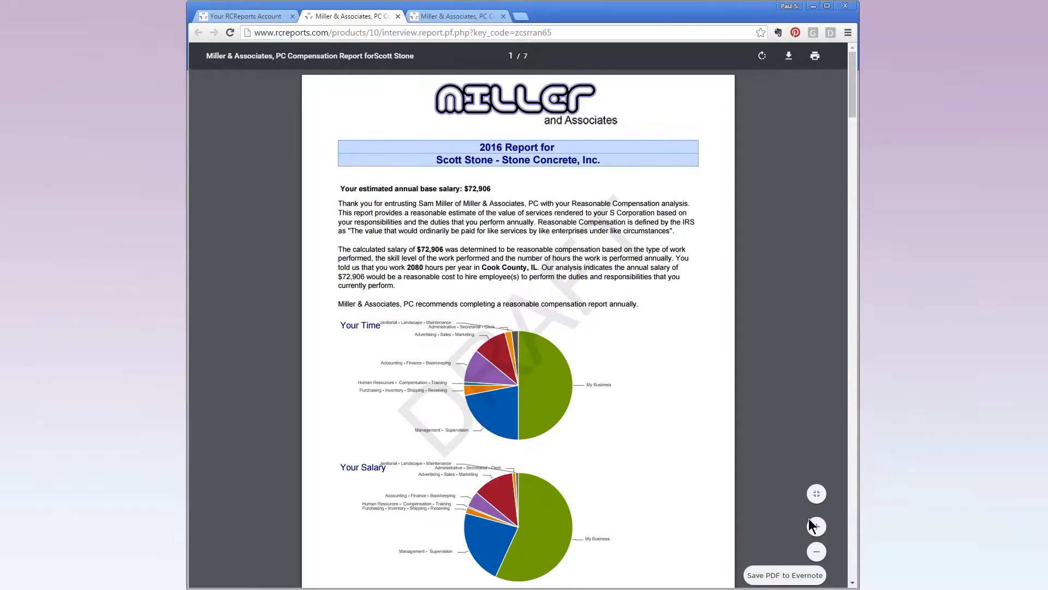
click(815, 527)
click(816, 527)
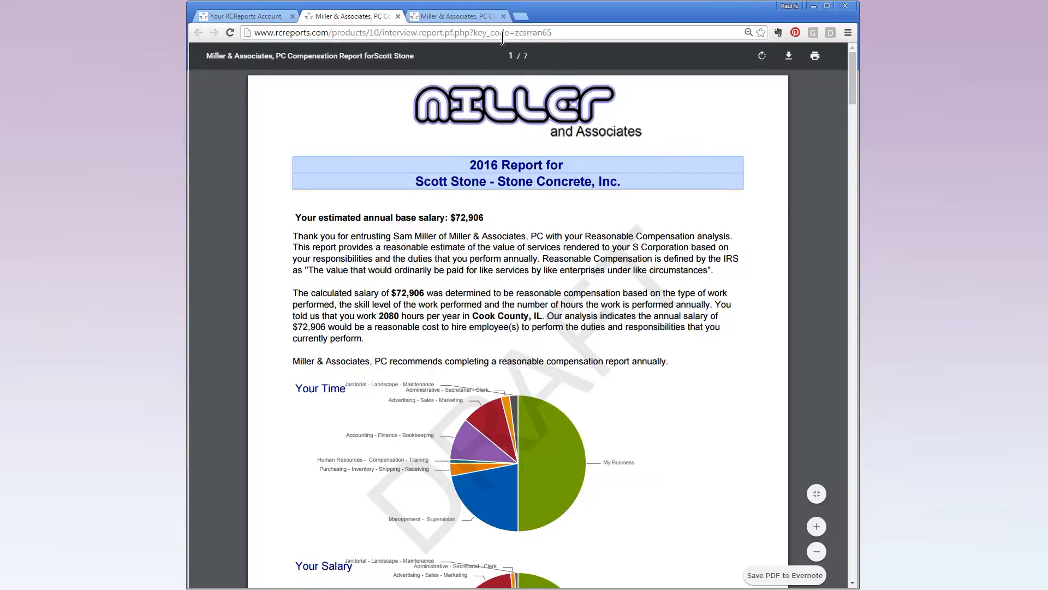
click(464, 18)
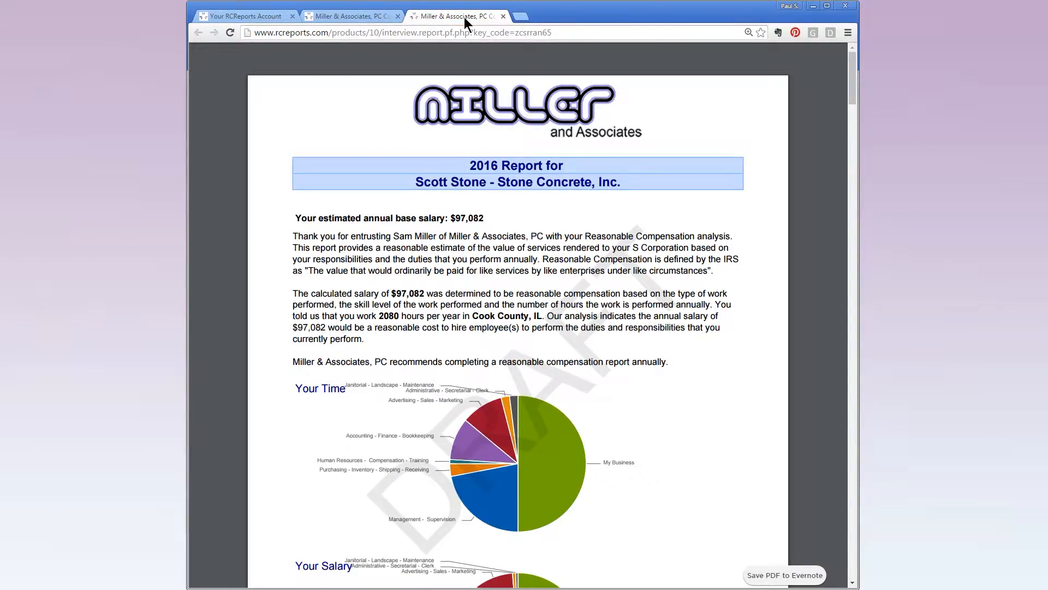
click(360, 15)
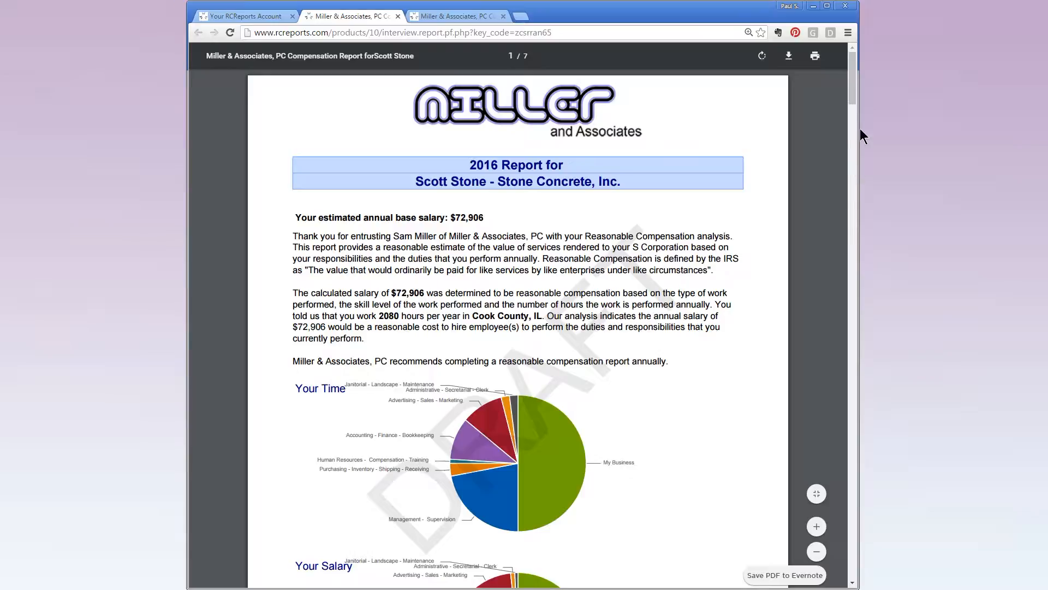
mouse_move(853, 90)
mouse_down()
mouse_move(852, 178)
mouse_move(847, 82)
mouse_up()
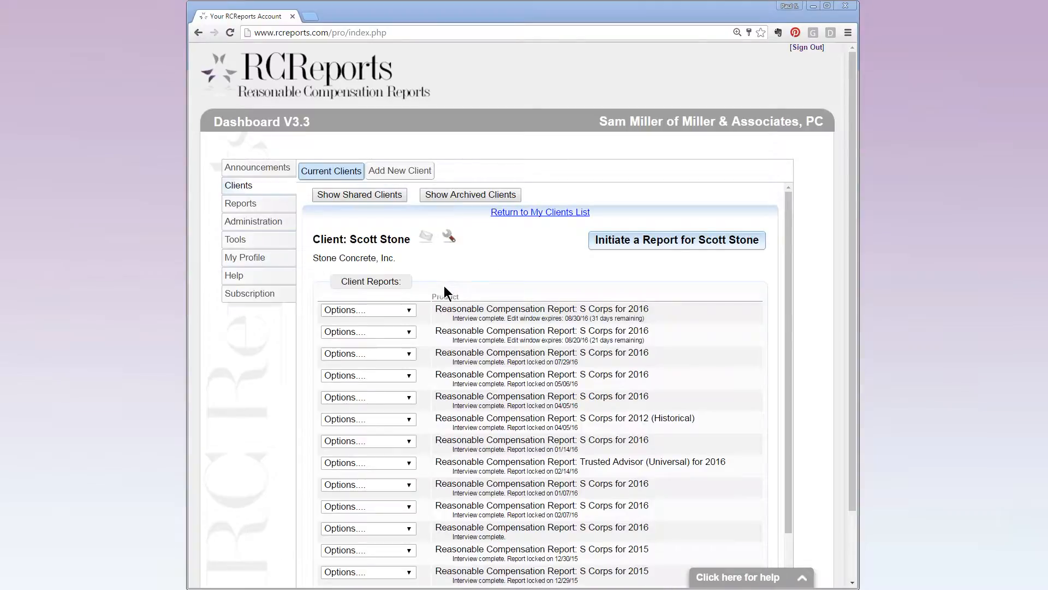
Step: Send the client the link to the newest 2016 S Corps report via automated email
click(409, 310)
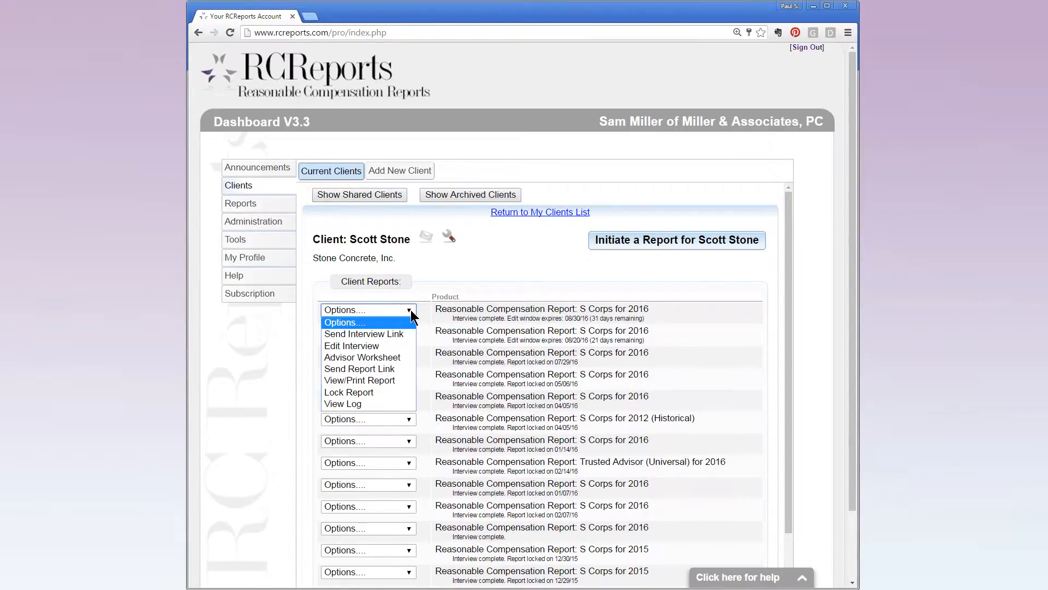
click(393, 369)
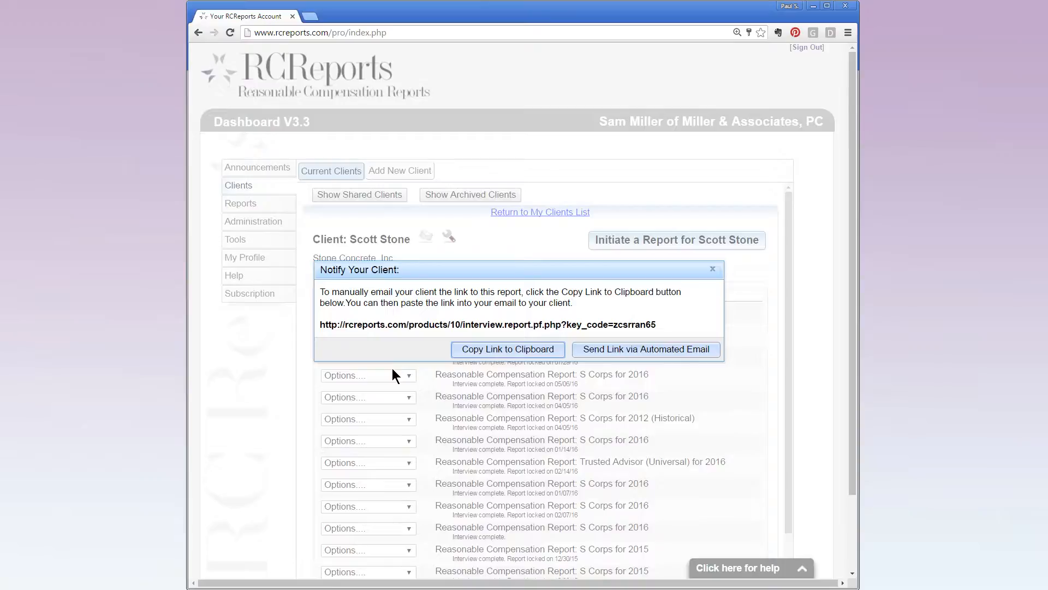
click(621, 352)
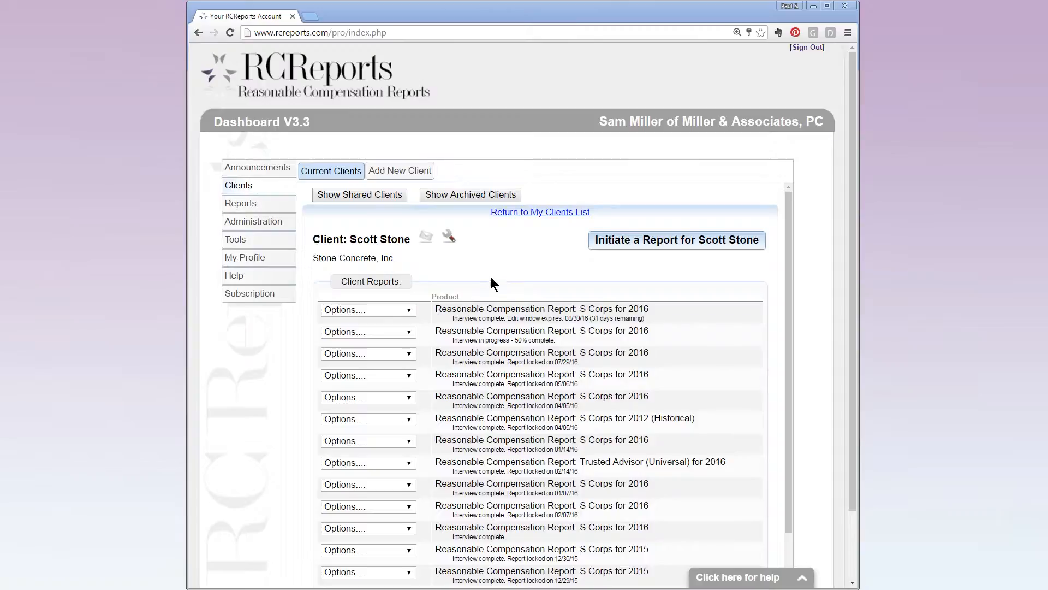
Step: Review the activity log of the 2016 S Corps report locked on 07/29/16 and close the log
click(409, 354)
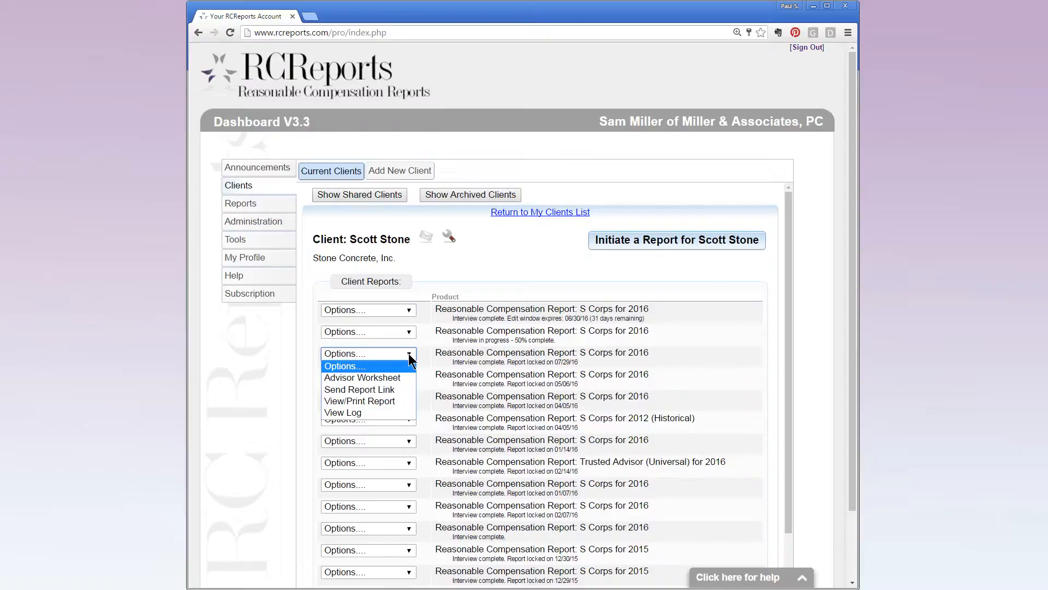
click(399, 413)
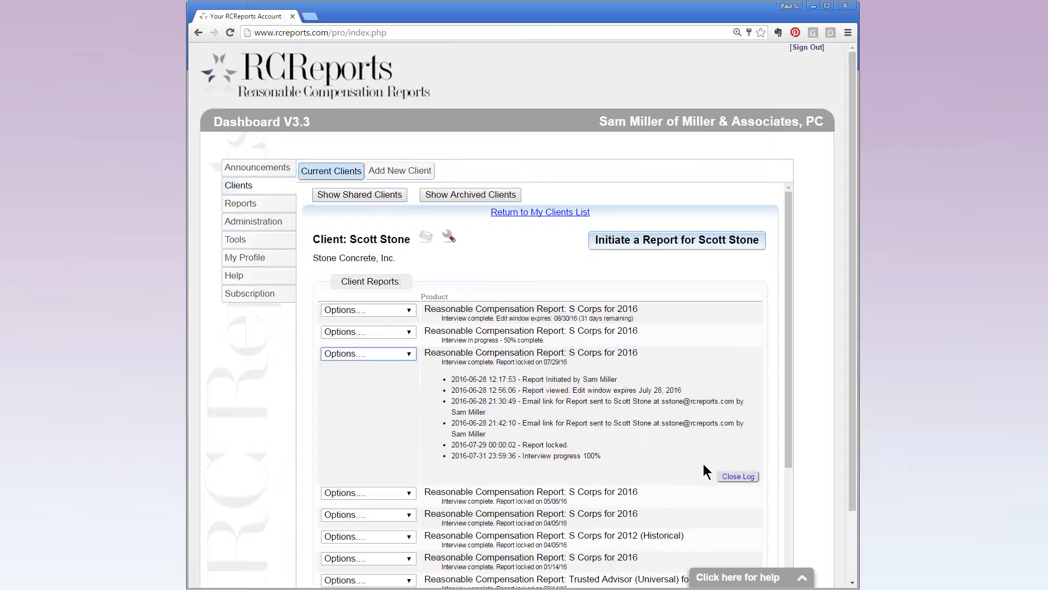
click(733, 478)
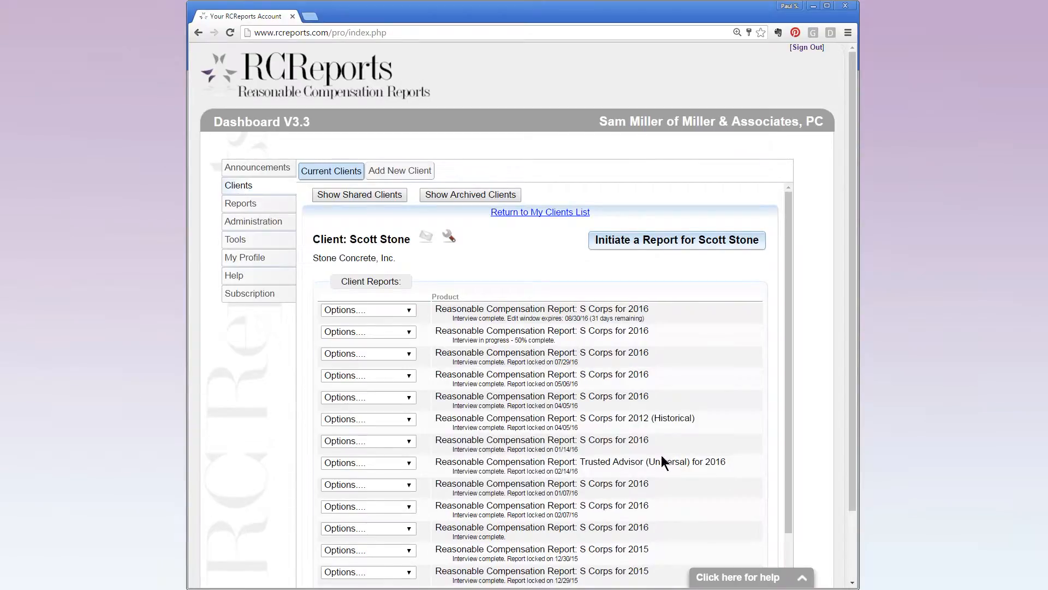
Step: Start cancelling the half-complete 2016 S Corps interview and decline its permanent deletion
click(409, 333)
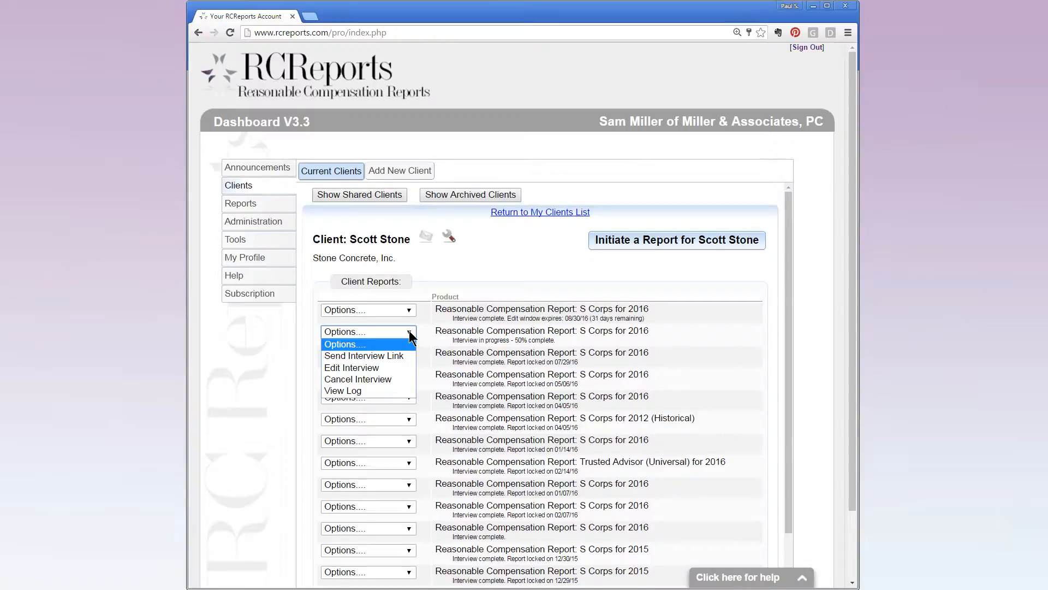
click(401, 381)
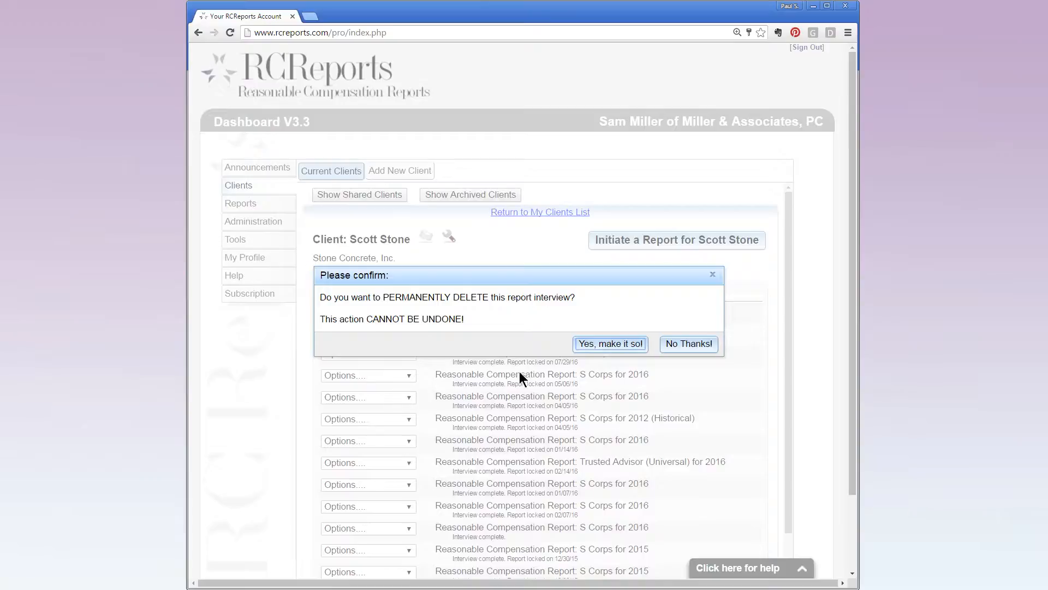
click(672, 346)
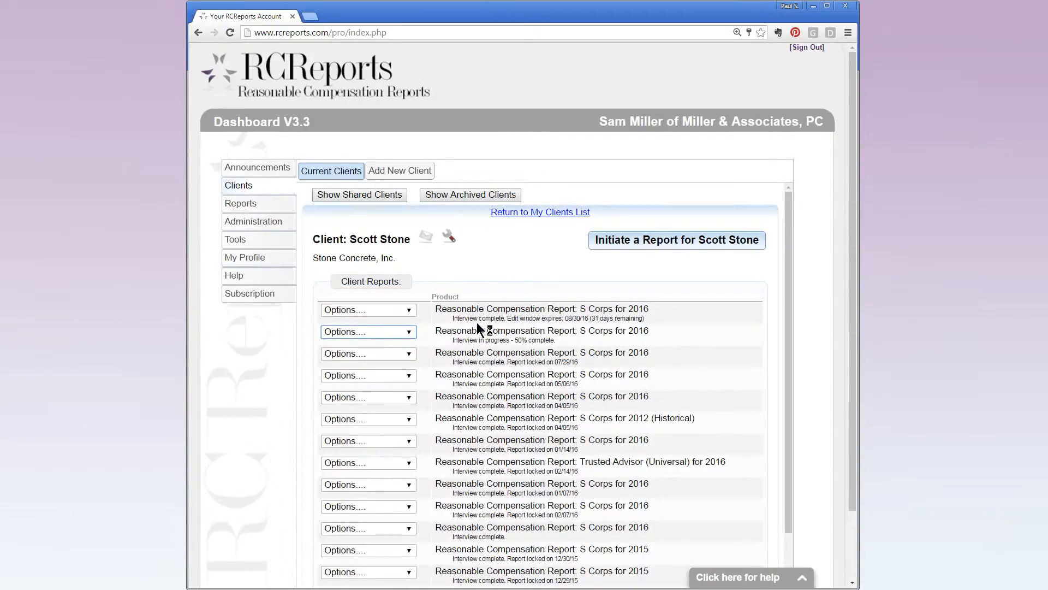
Step: Start locking the newest 2016 S Corps report and decline the lock confirmation
click(408, 310)
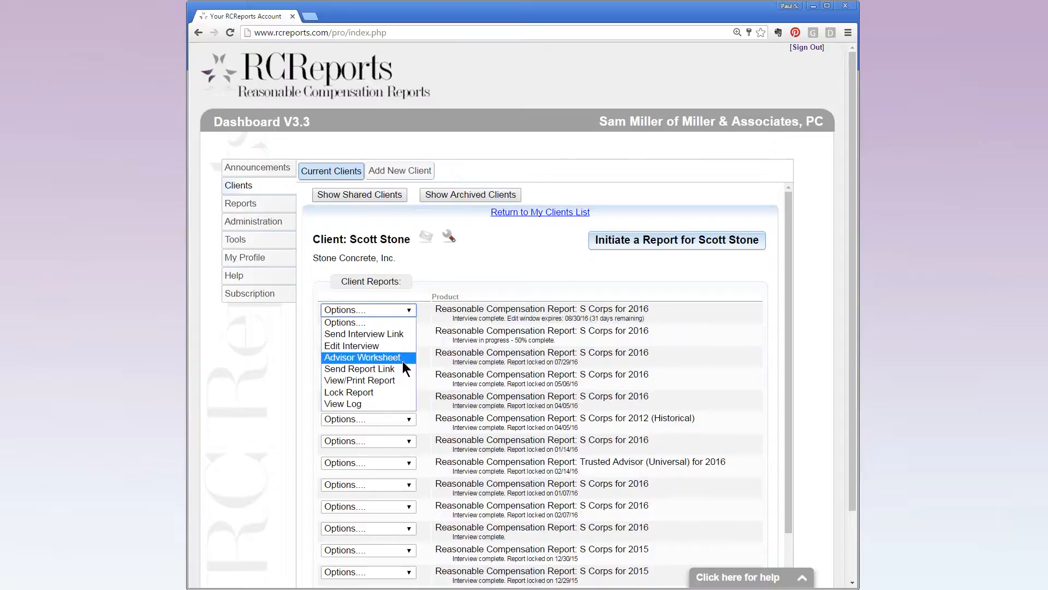
click(398, 392)
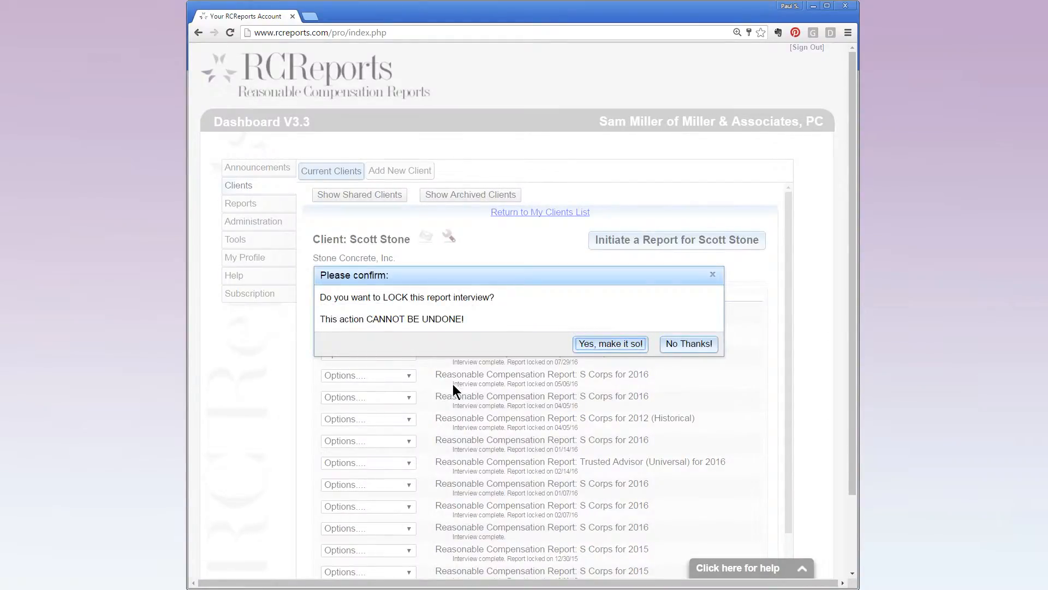
click(676, 346)
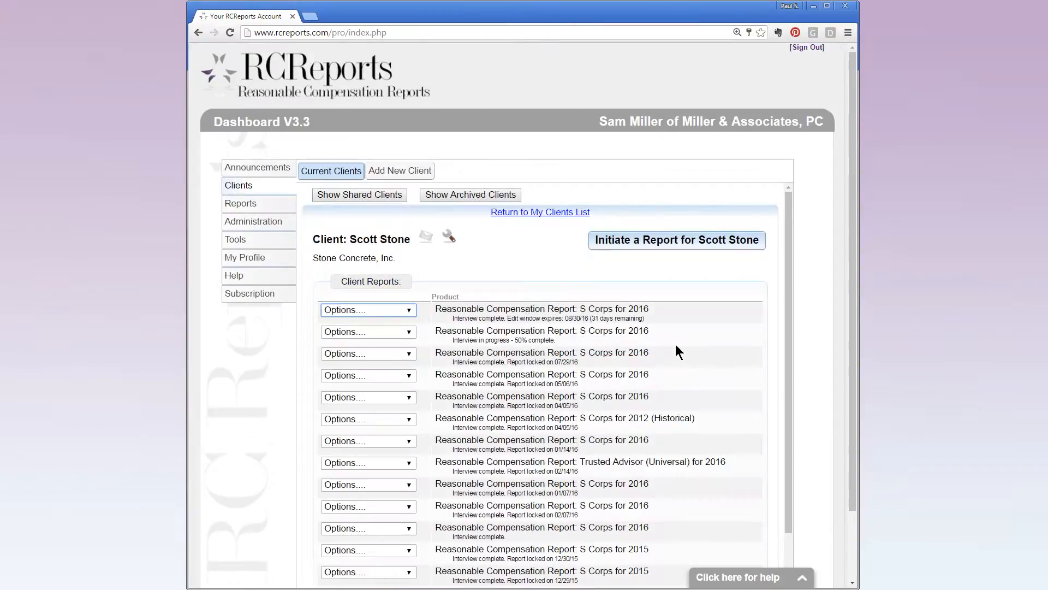
Step: Open the Advisor Worksheet for the newest 2016 S Corps report and set the Annual Distribution to 100000
click(410, 310)
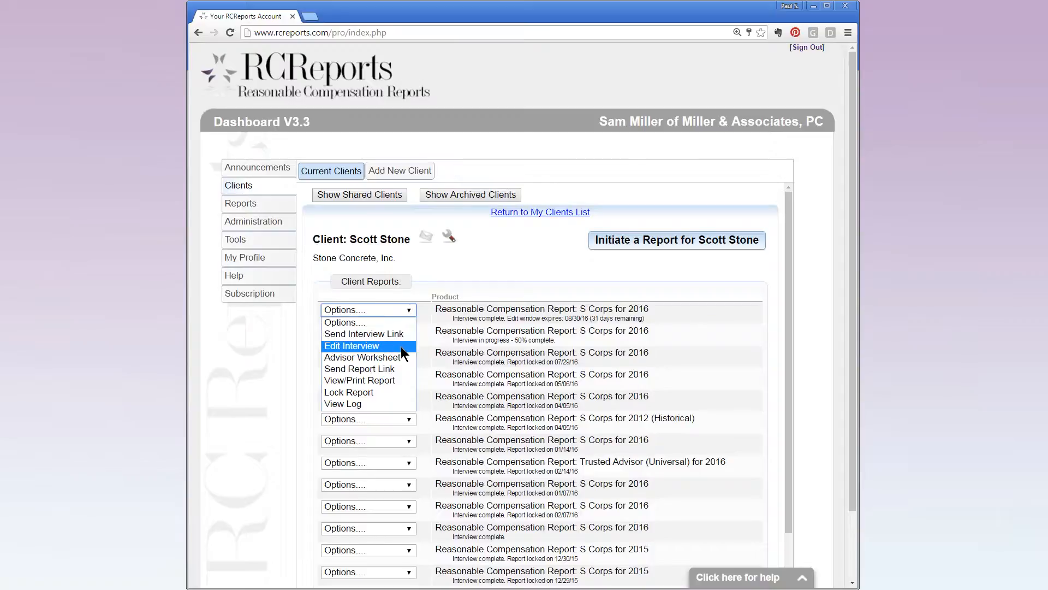
click(400, 361)
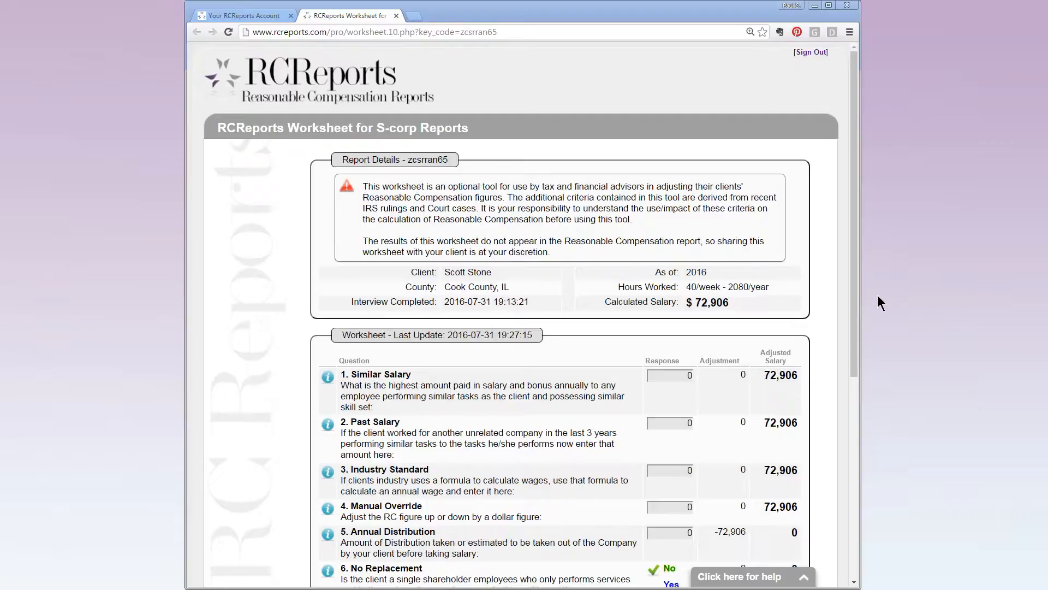
drag(856, 298, 849, 441)
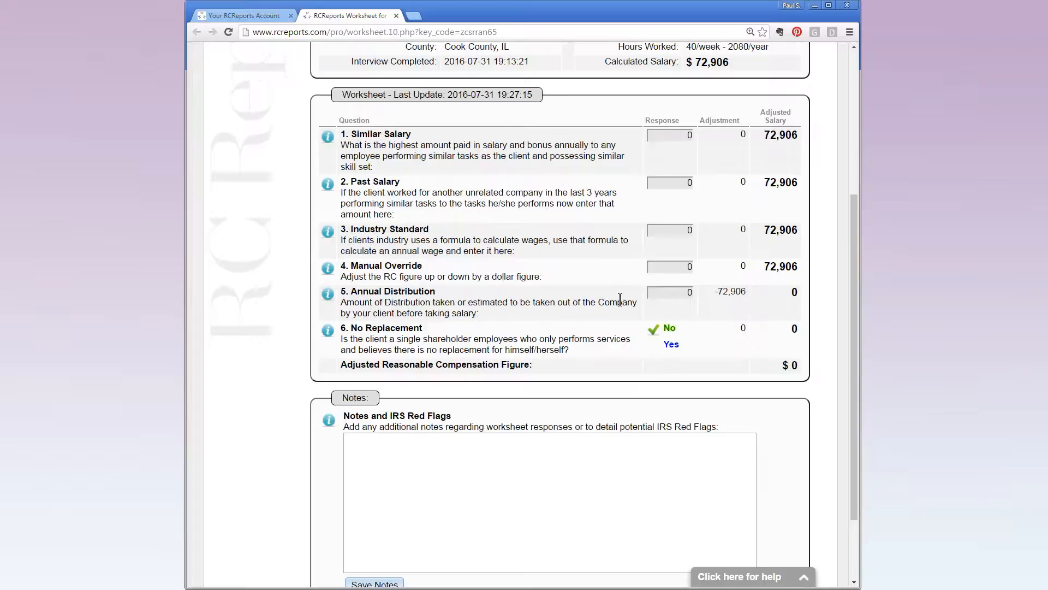
click(686, 291)
double_click(686, 291)
text(100000)
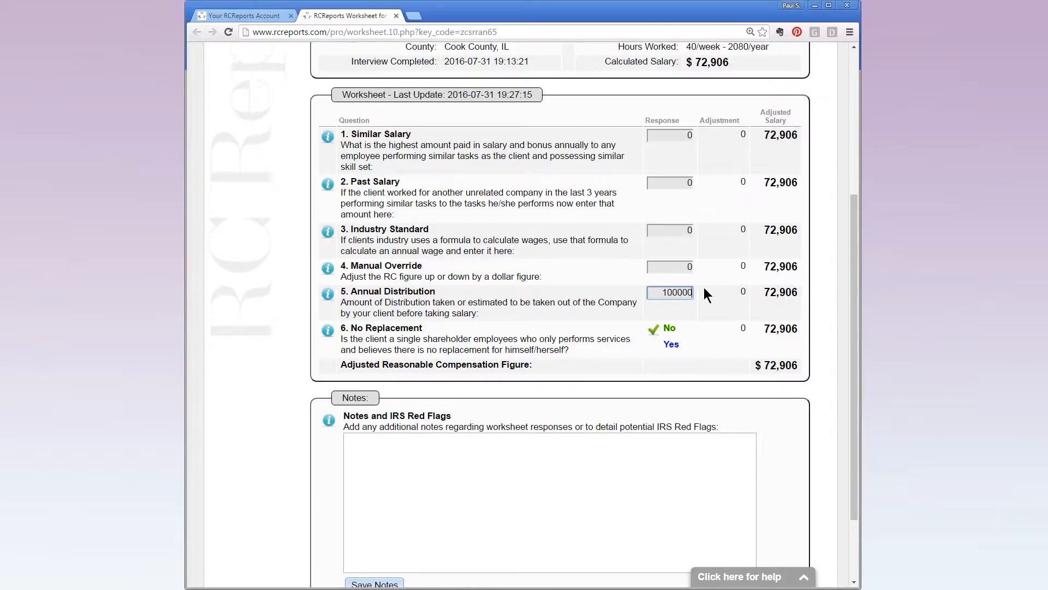
Step: Try an Annual Distribution of 50000 before restoring 100000, and switch No Replacement to Yes and back to No
drag(662, 292, 707, 291)
text(50000)
drag(665, 293, 700, 293)
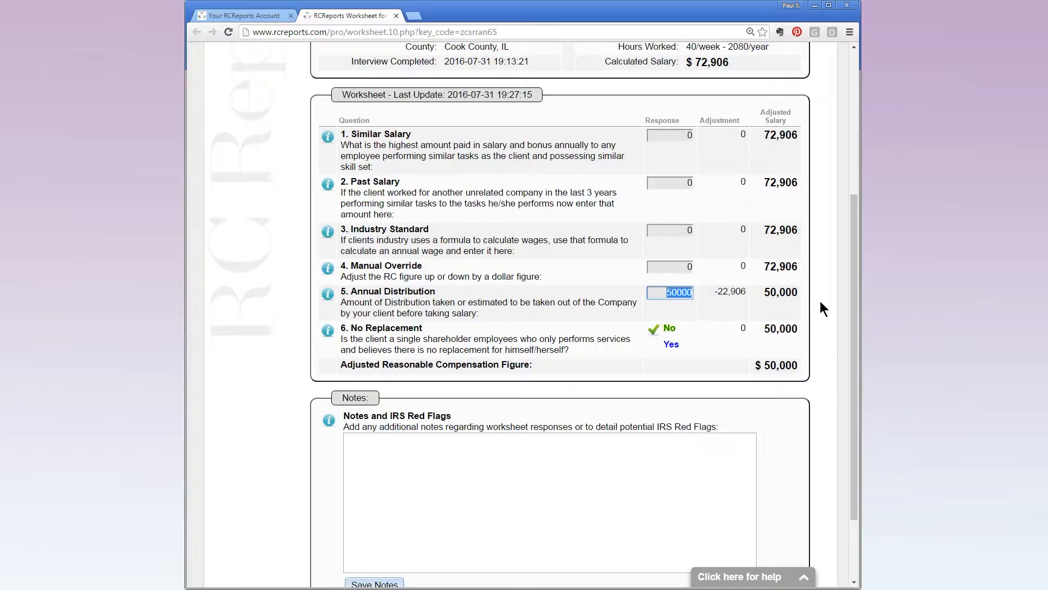
key(BackSpace)
text(100000)
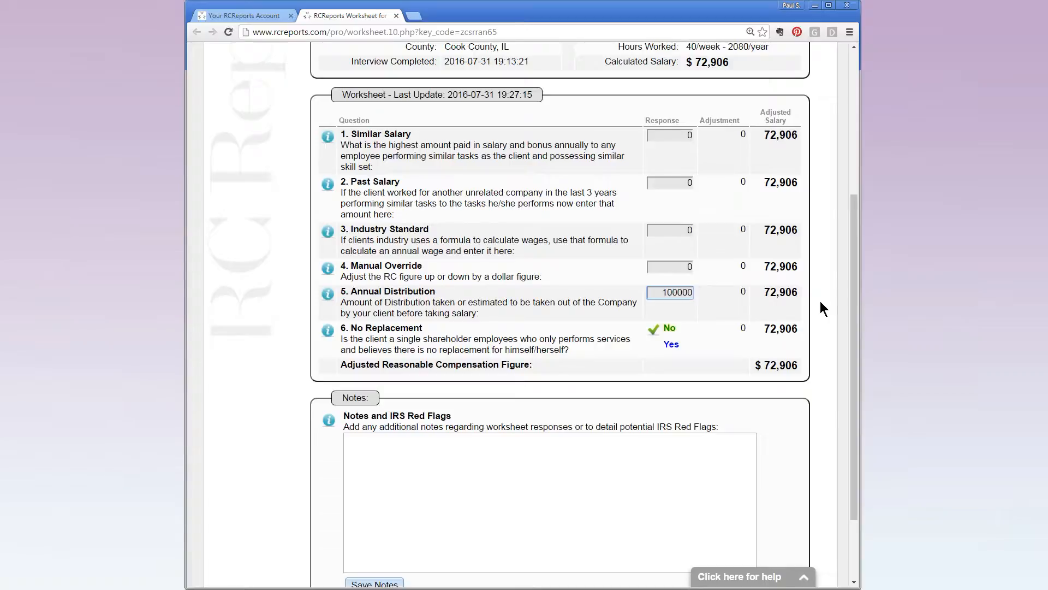
click(672, 347)
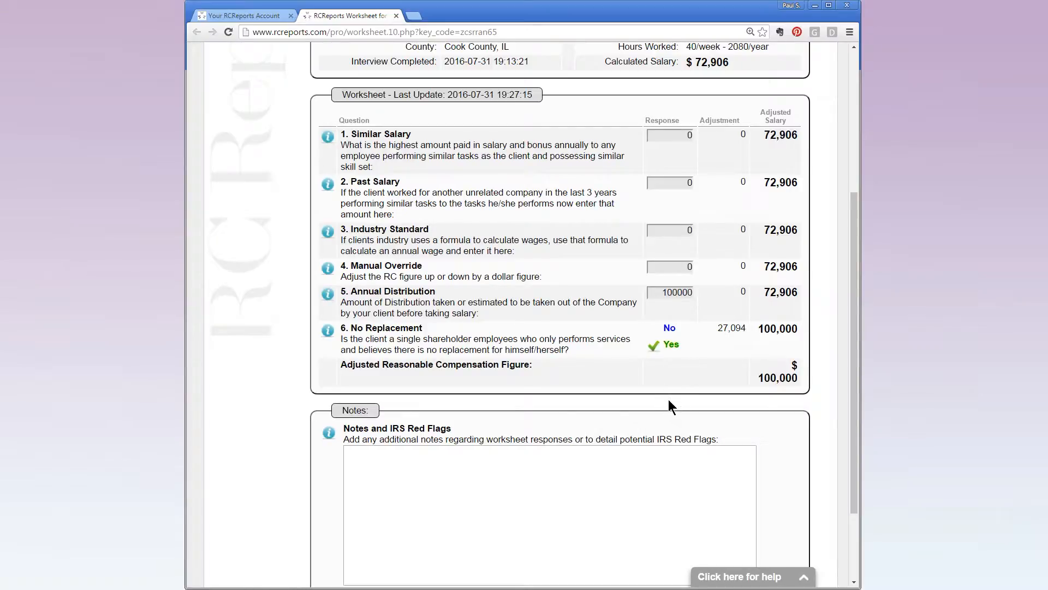
click(669, 330)
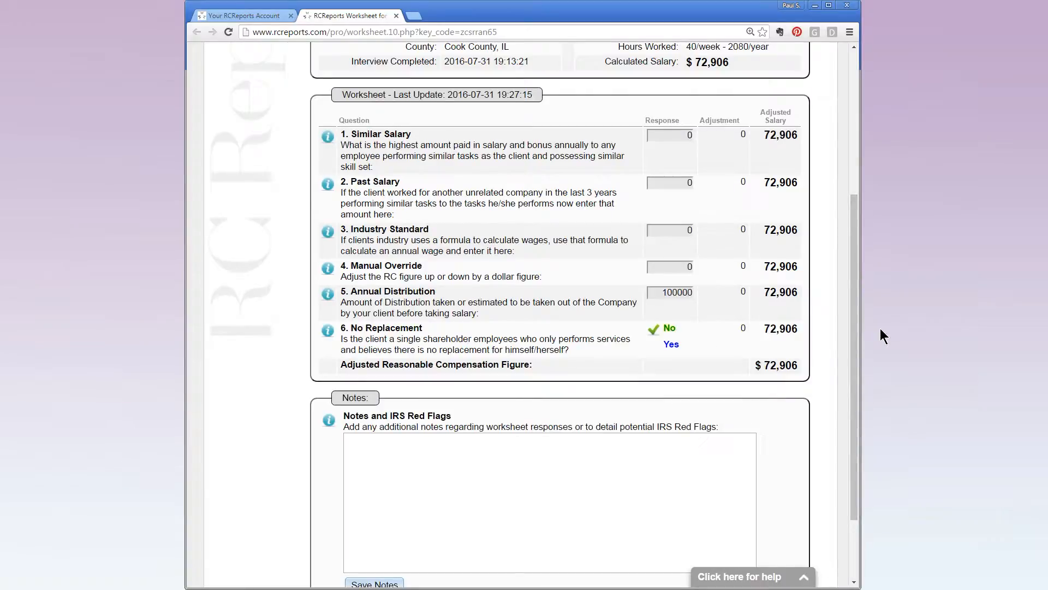
Step: Examine the Notes and IRS Red Flags section of the worksheet without adding notes, and close the worksheet
drag(854, 331, 854, 358)
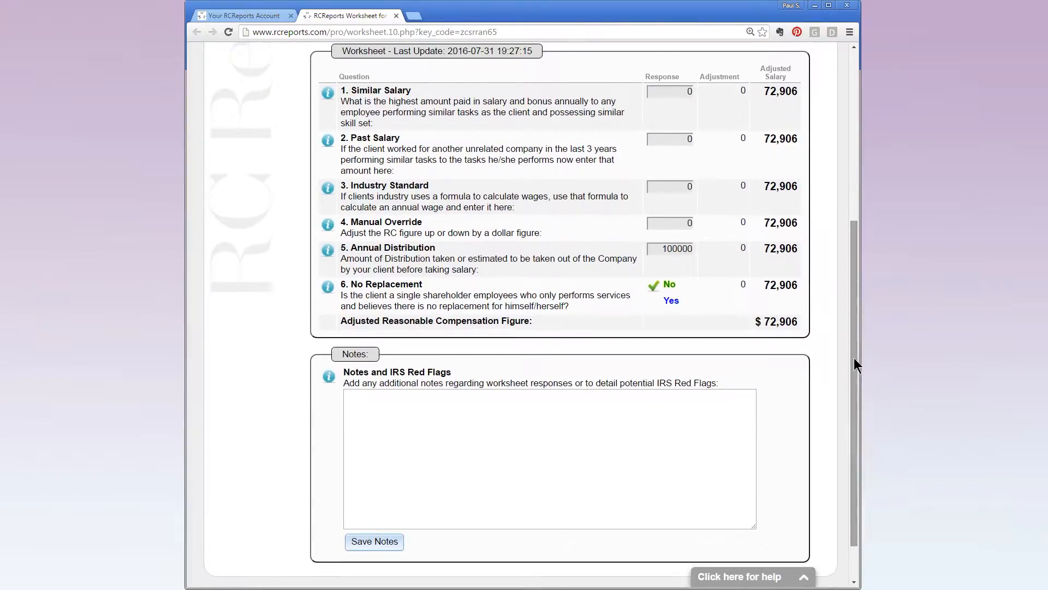
click(351, 405)
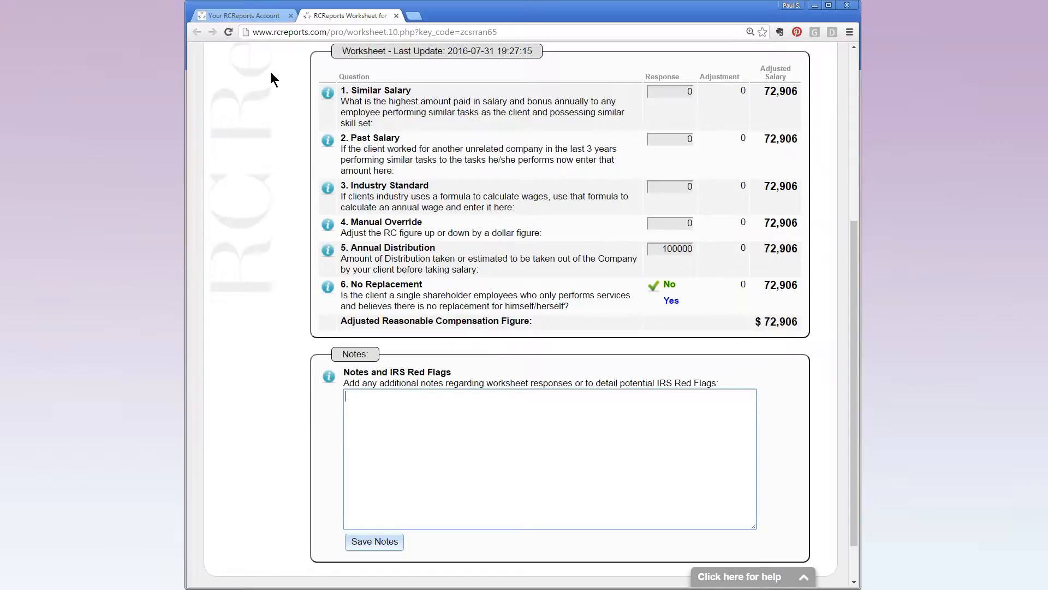
key(ctrl+w)
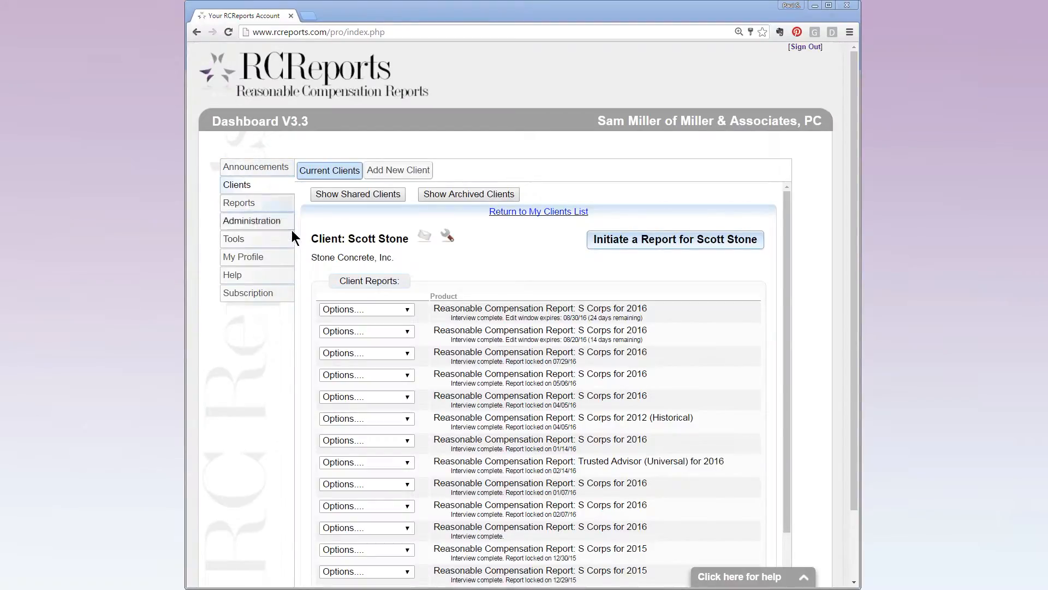
Step: Archive the Stone Concrete, Inc. client and open its record from the archived clients list
click(448, 238)
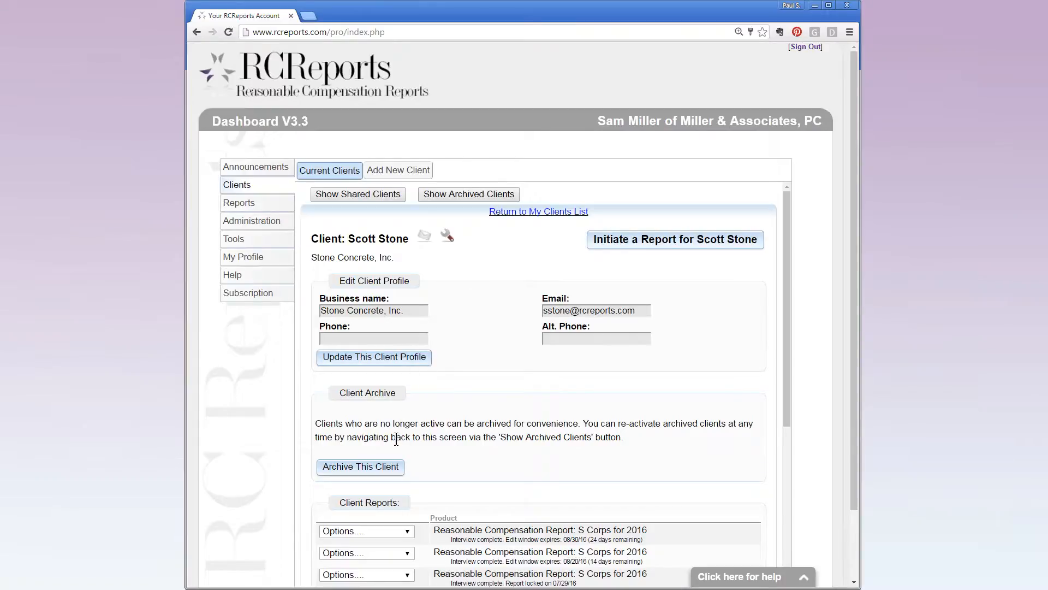
click(391, 472)
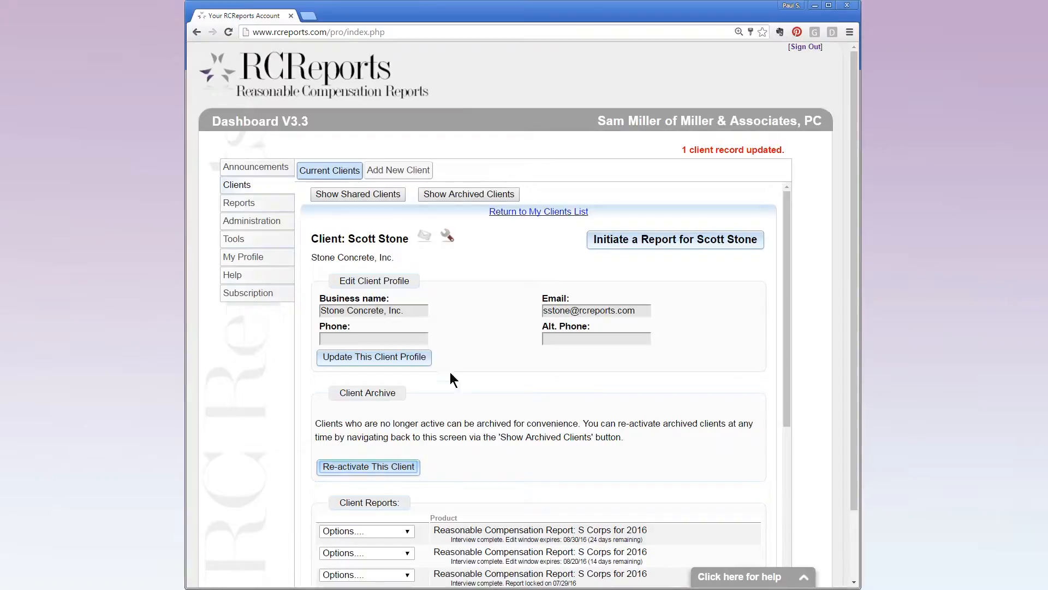
click(545, 213)
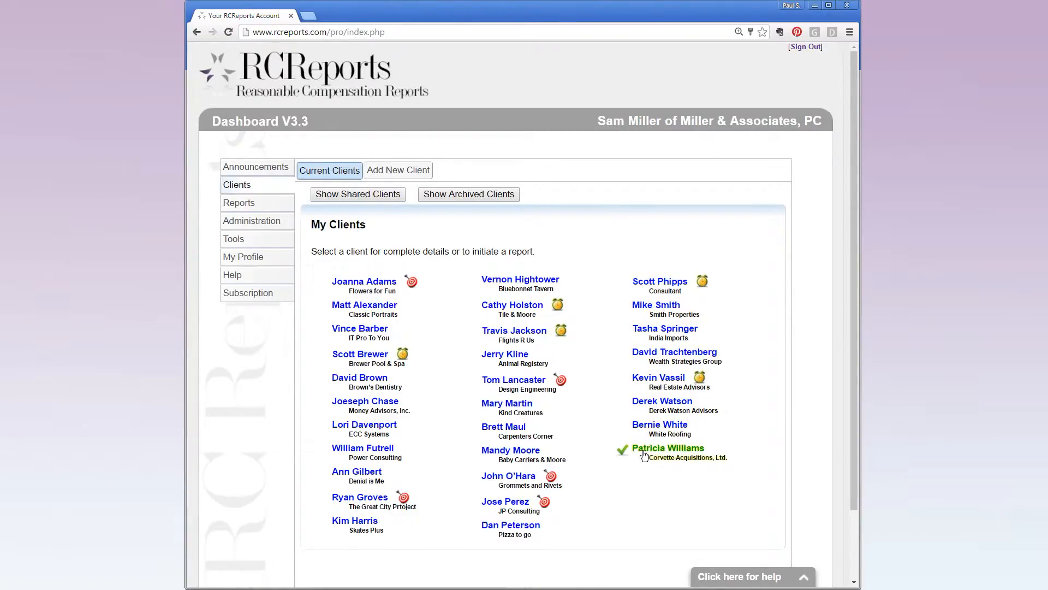
click(467, 194)
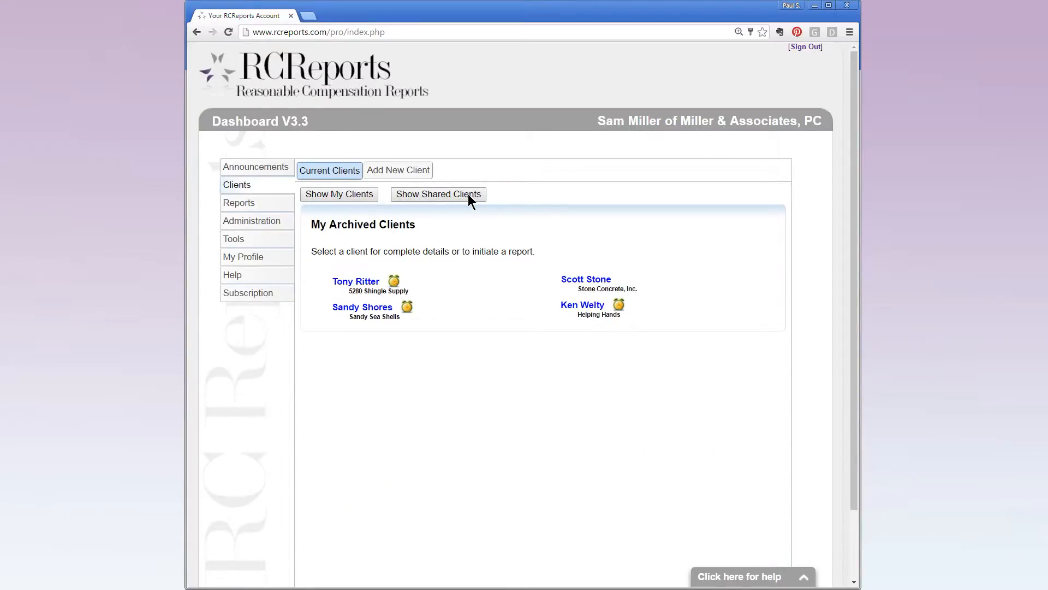
click(565, 282)
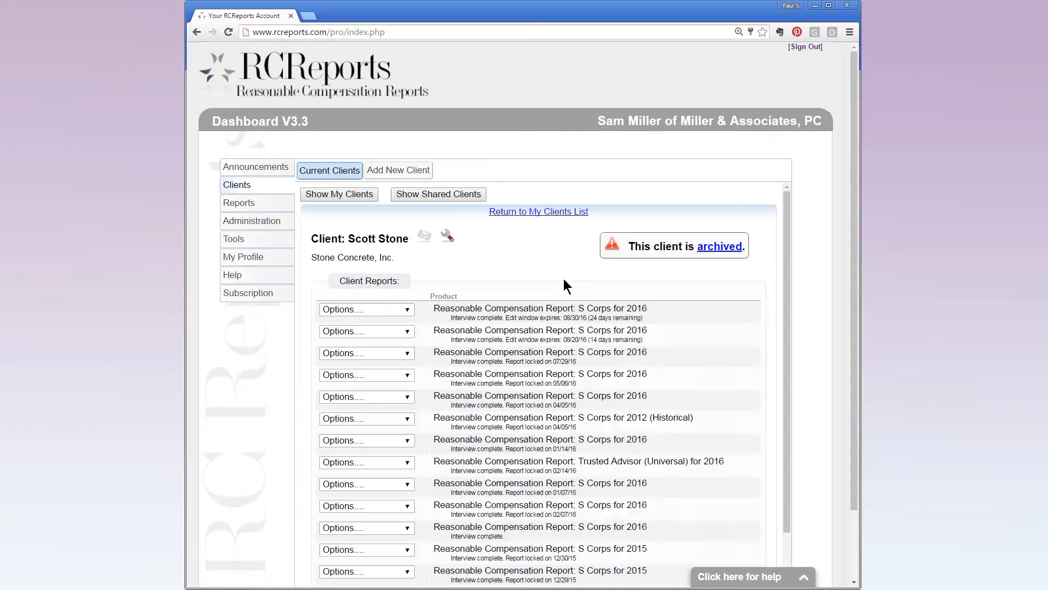
Step: Re-activate the archived Stone Concrete, Inc. client and return to the My Clients list
click(450, 234)
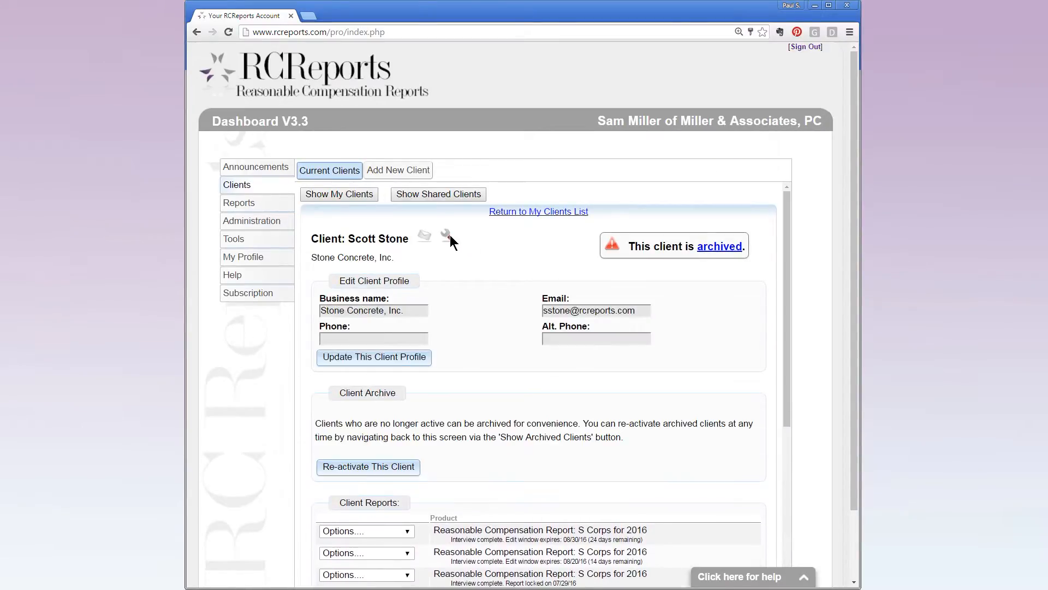
click(374, 466)
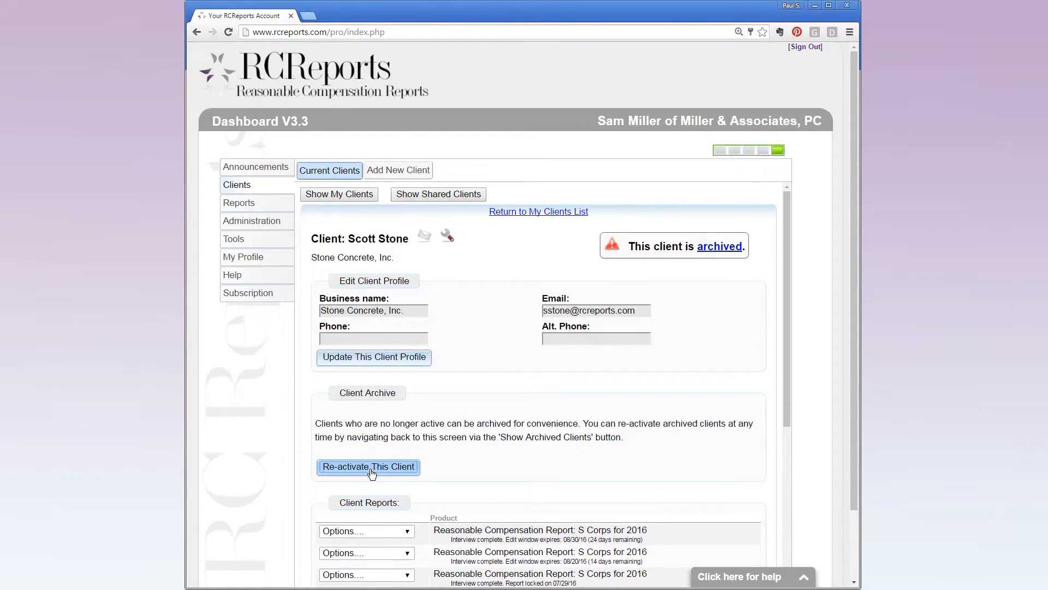
click(561, 214)
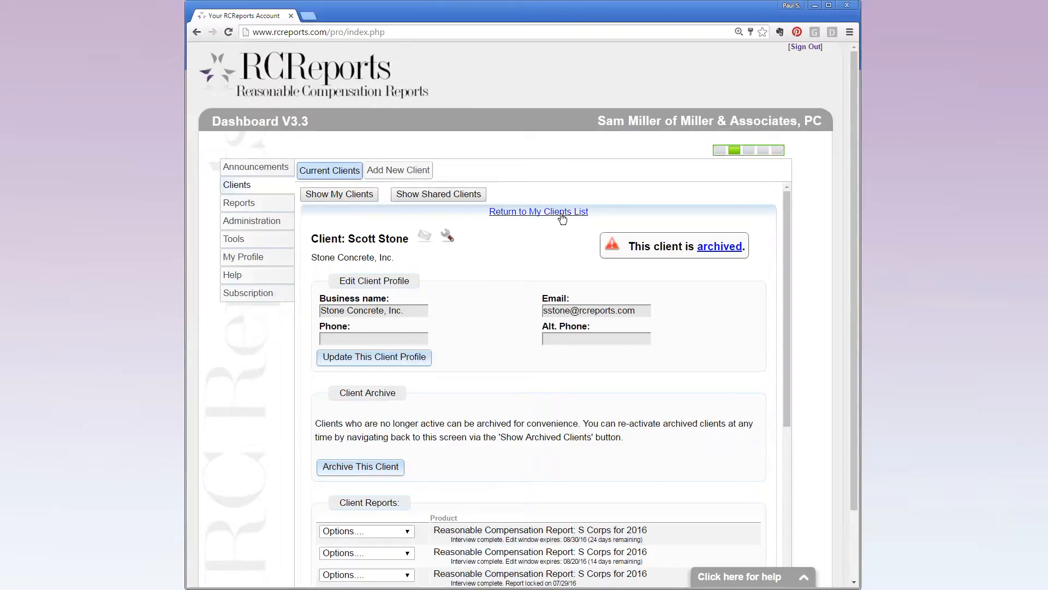
click(562, 212)
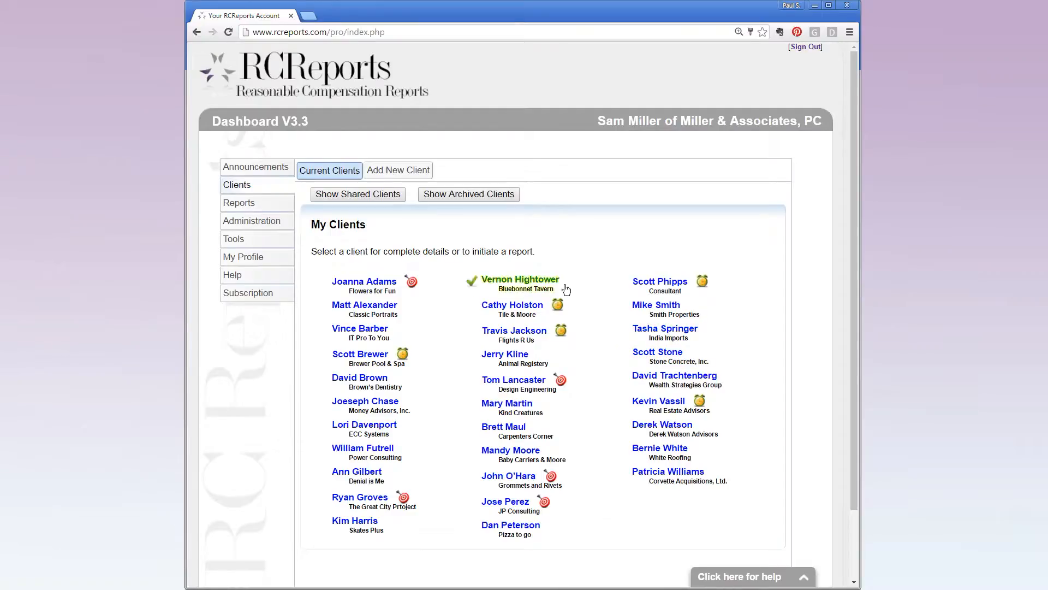
Step: View the shared clients, check the report options in the Zen Operative client's record, and return to My Clients
click(374, 195)
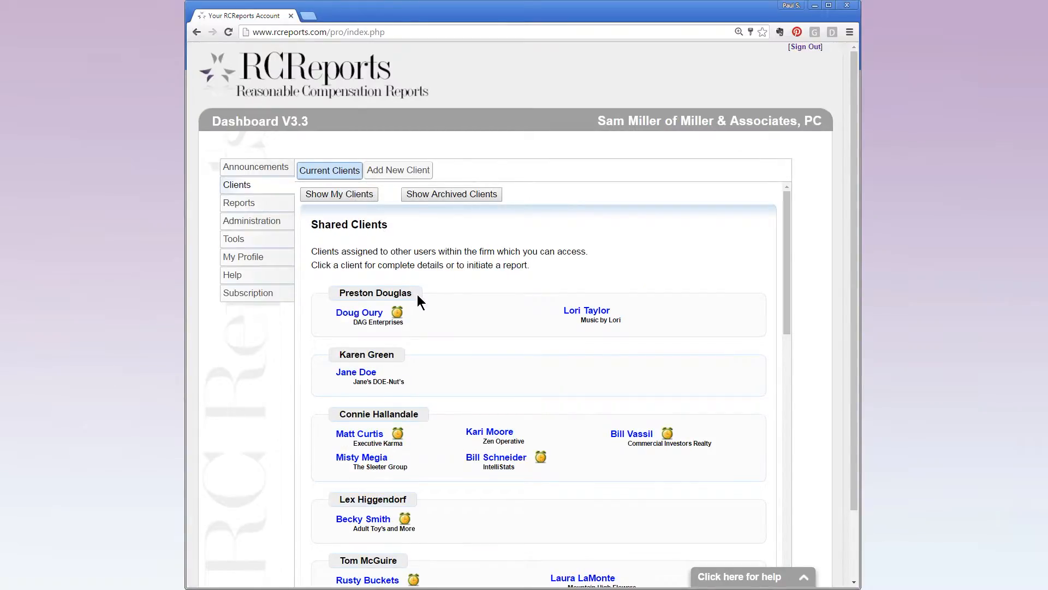
click(476, 432)
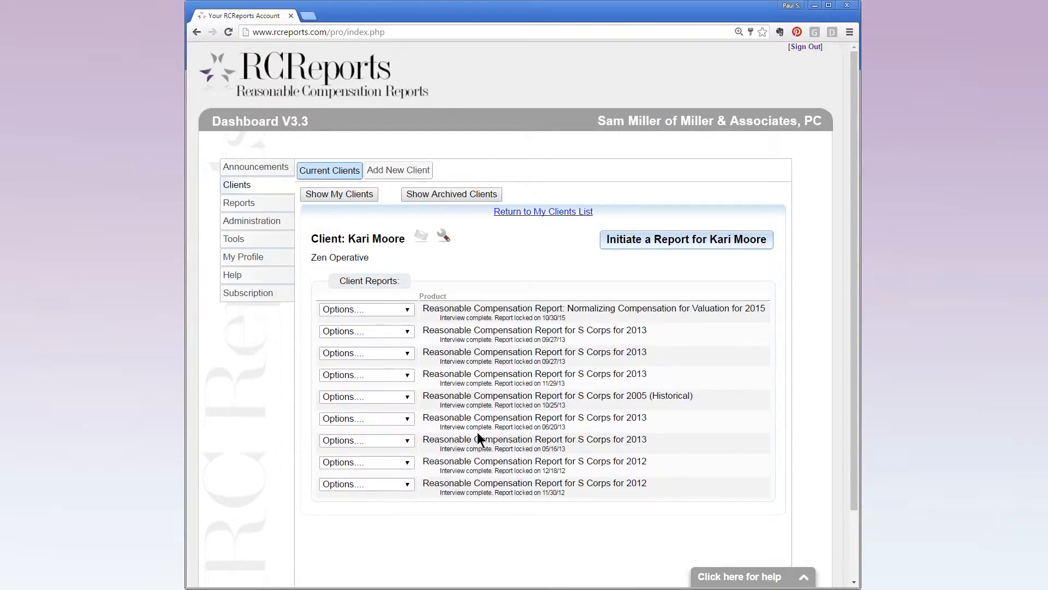
click(408, 310)
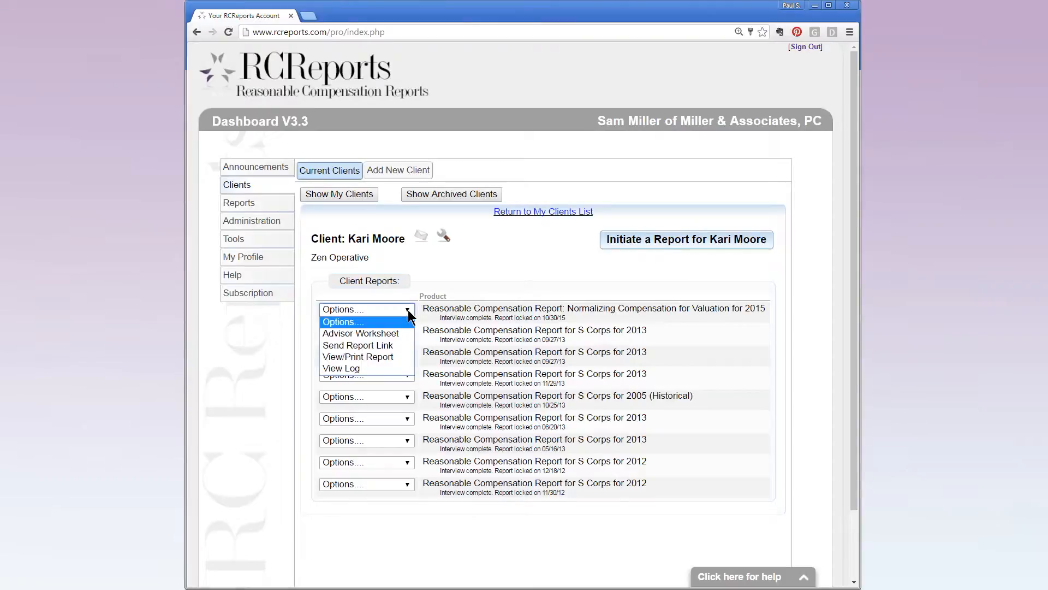
click(409, 312)
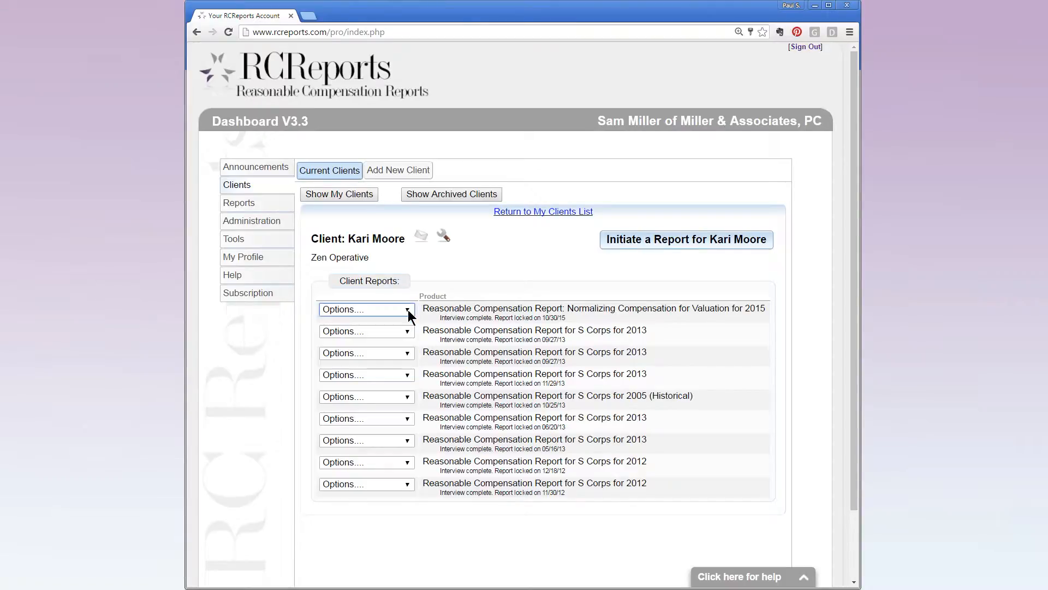
click(548, 212)
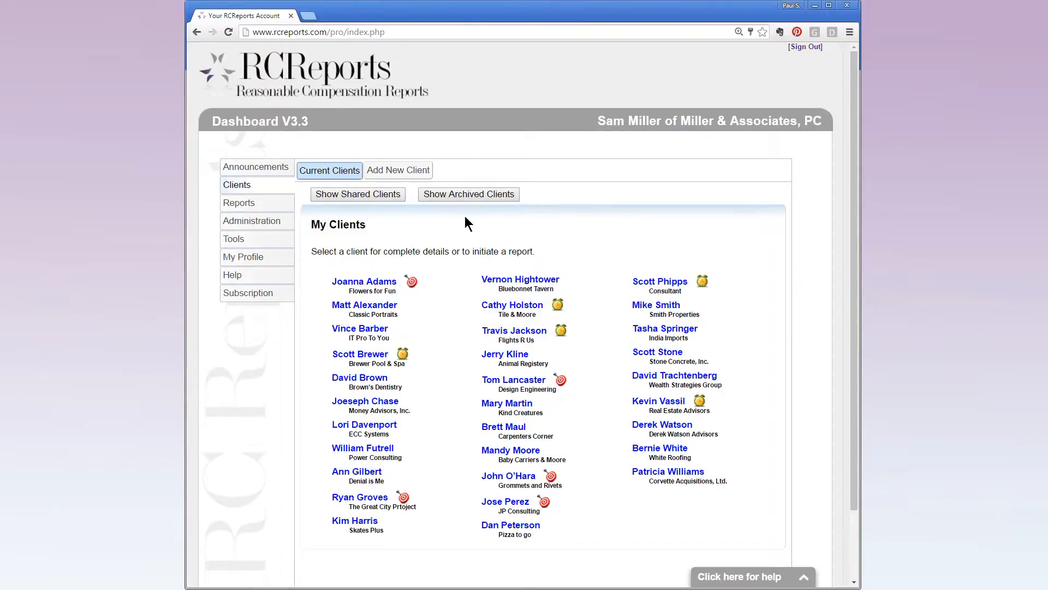
Step: Review the active reports and the full report history
click(284, 201)
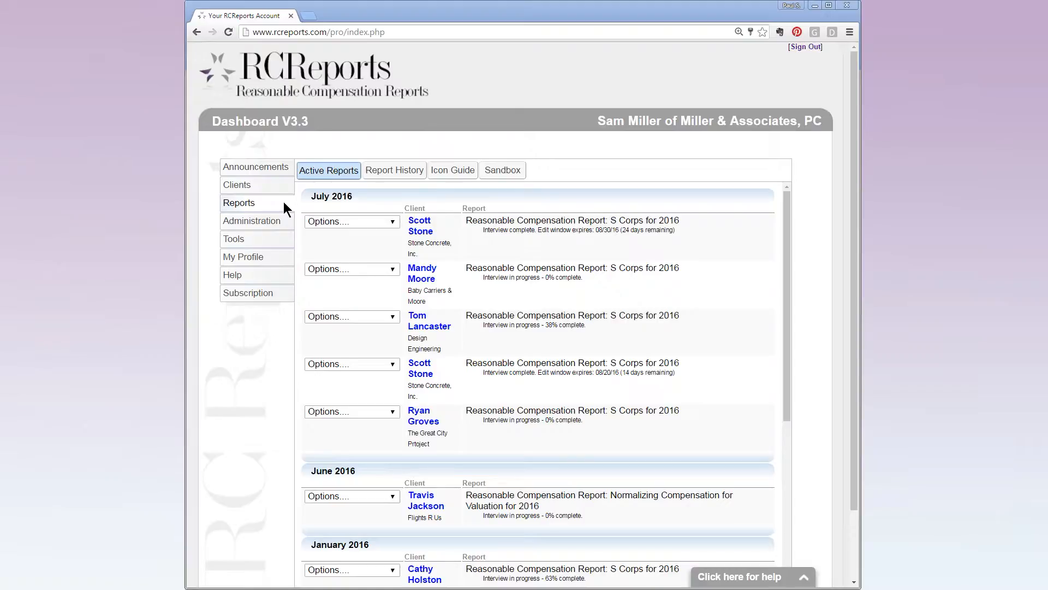
click(326, 169)
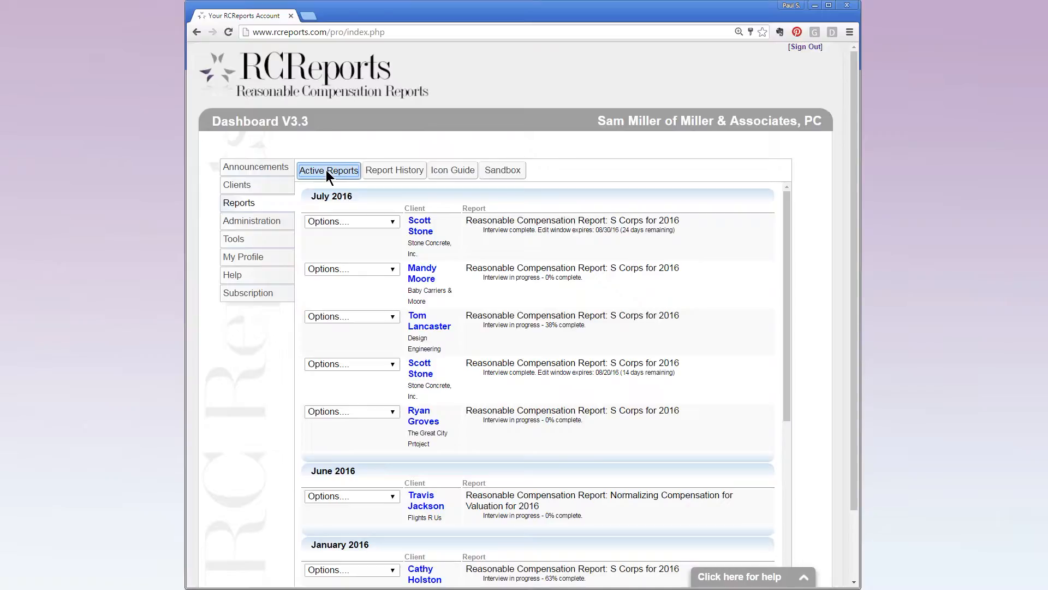
click(395, 174)
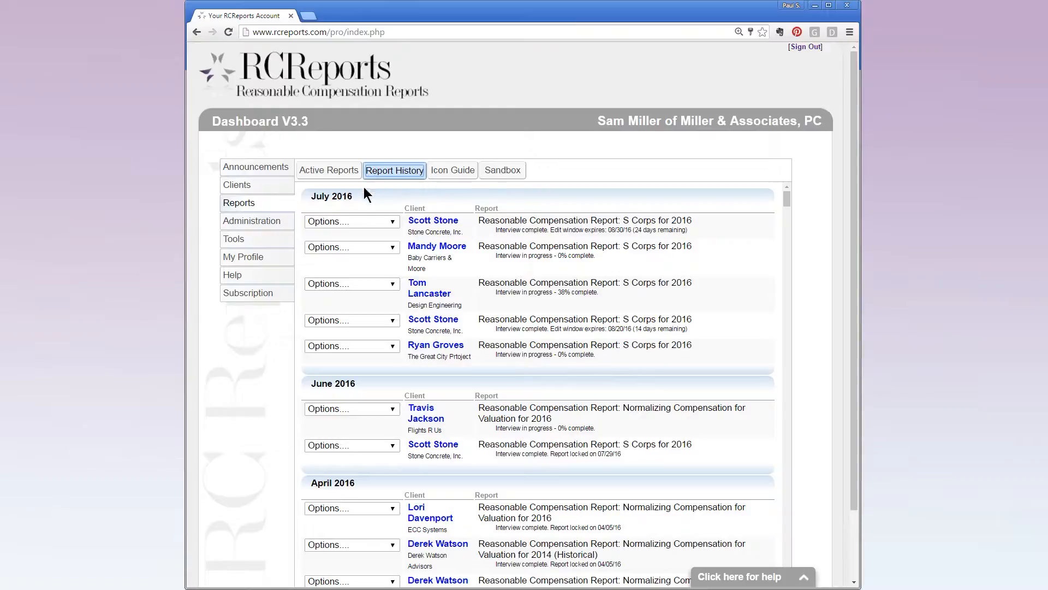
Step: Include Miller & Associates, PC in the RCReports Referral Network through the firm's administration settings
click(288, 221)
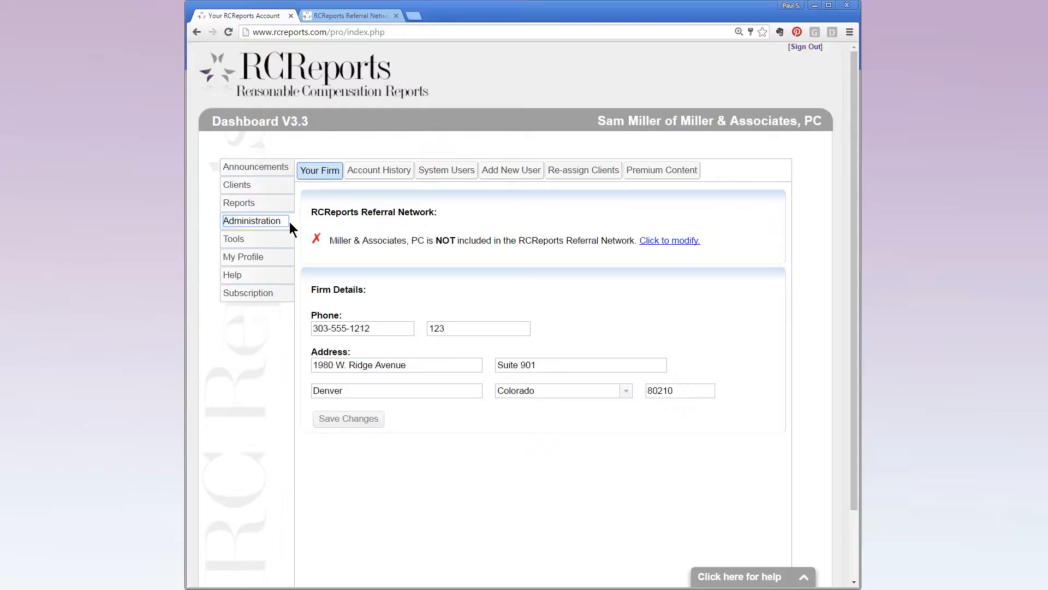
click(330, 173)
click(316, 243)
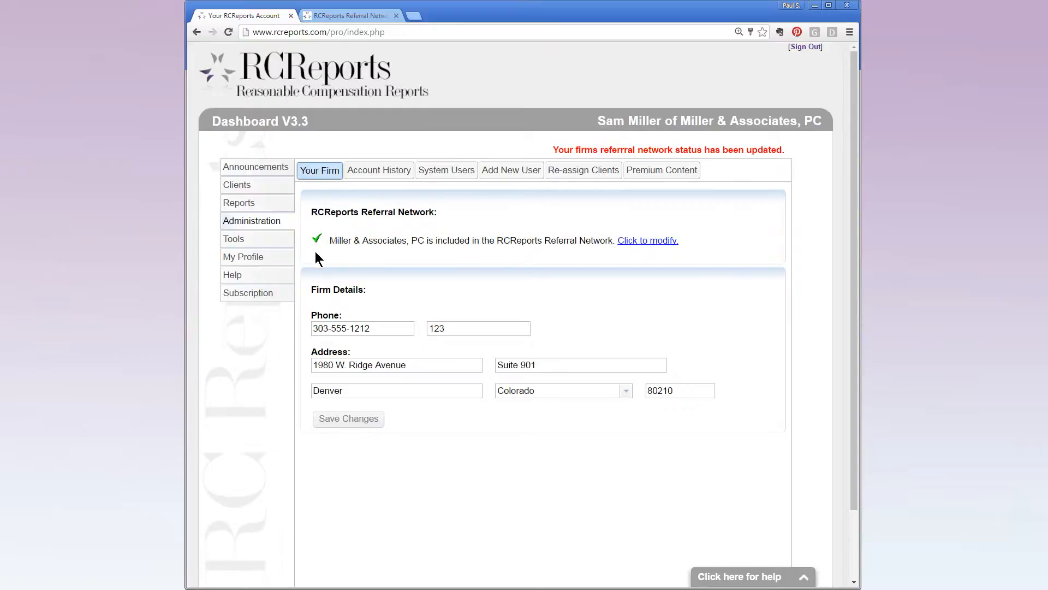
Step: View the Colorado firms on the public Referral Network page and remove Miller & Associates, PC from the network
click(337, 14)
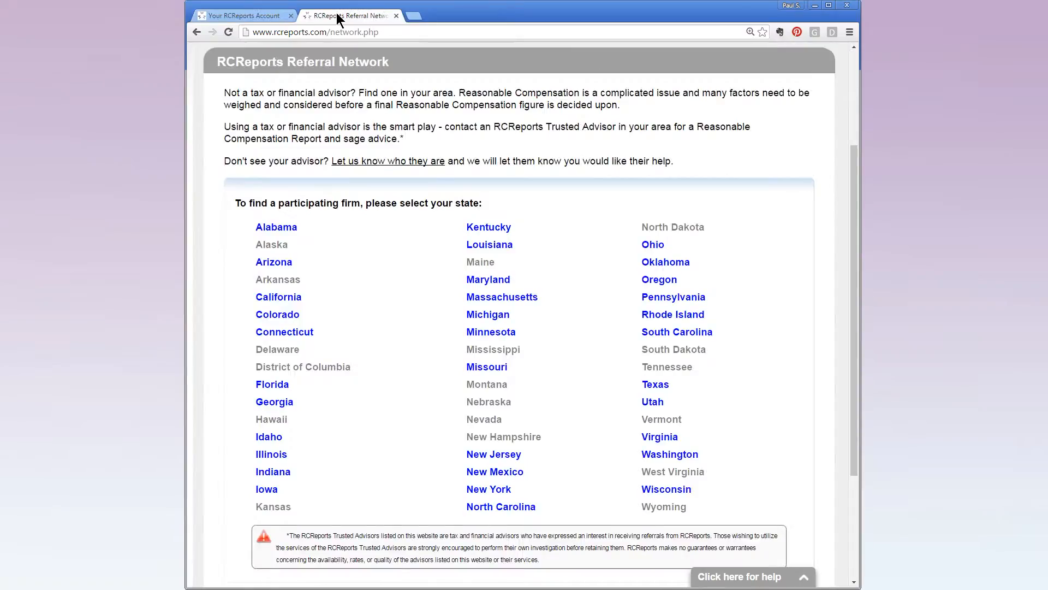
click(279, 317)
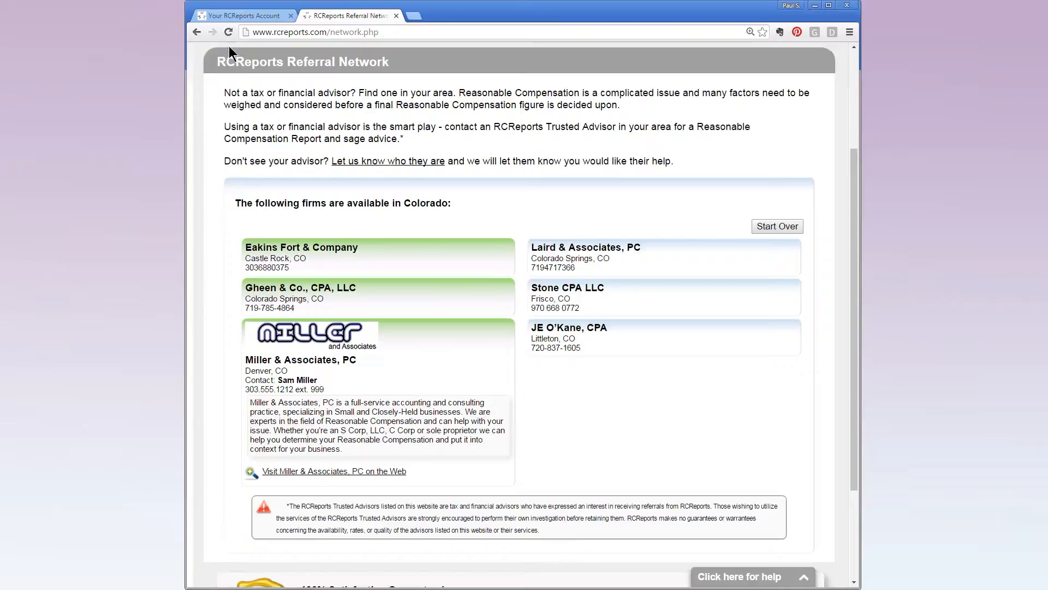
click(238, 16)
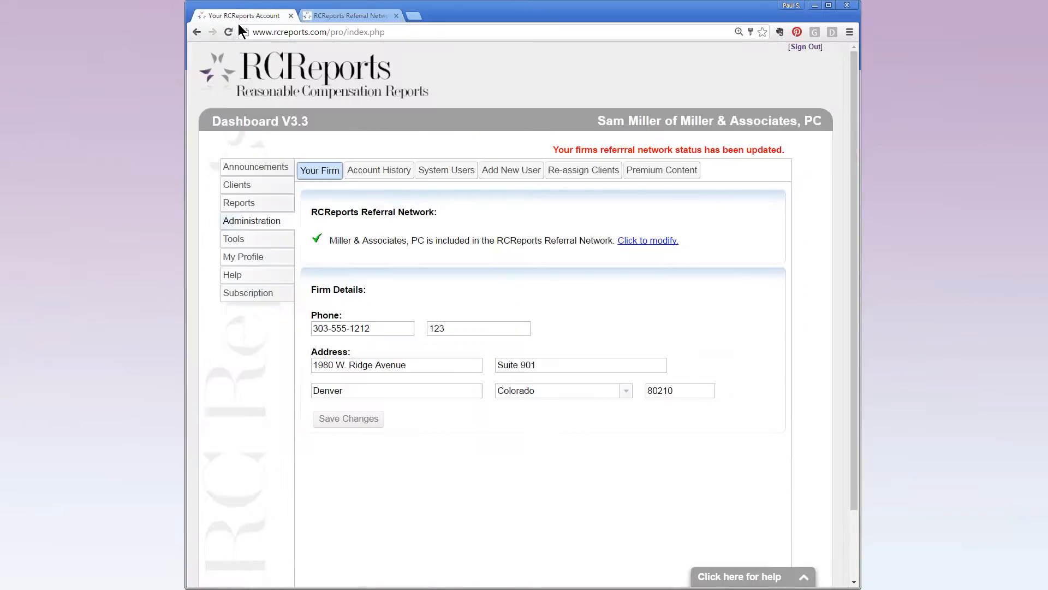
click(318, 241)
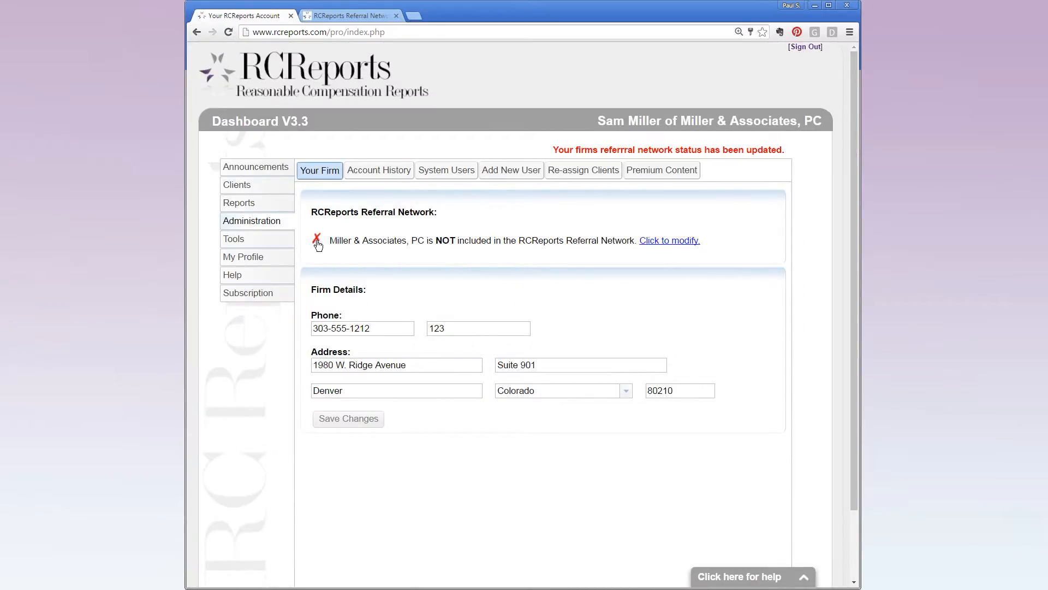
Step: Review the firm's account history, the blank new user form and the list of system users
click(379, 174)
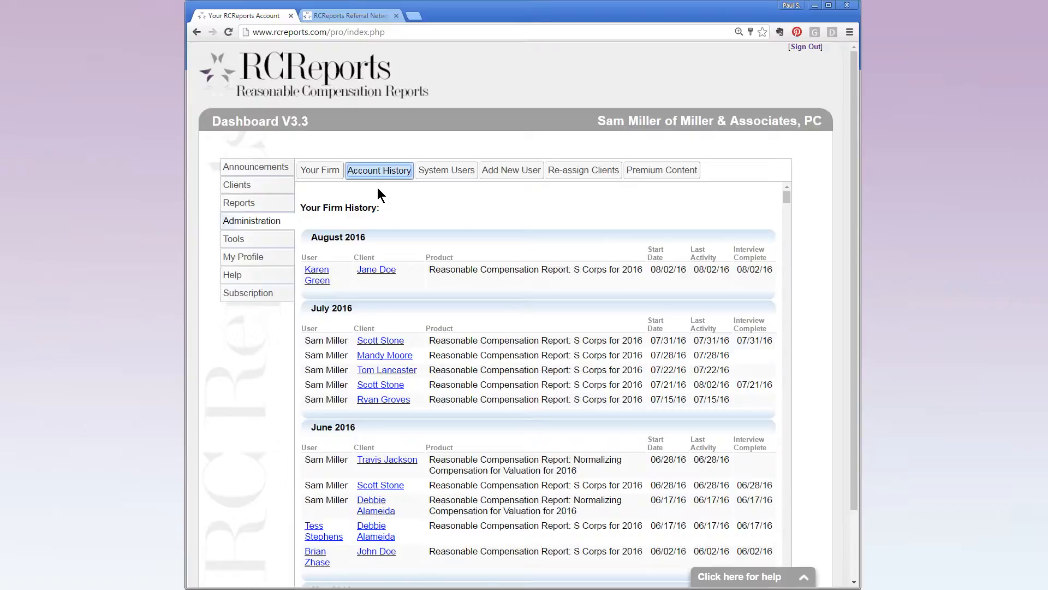
click(443, 173)
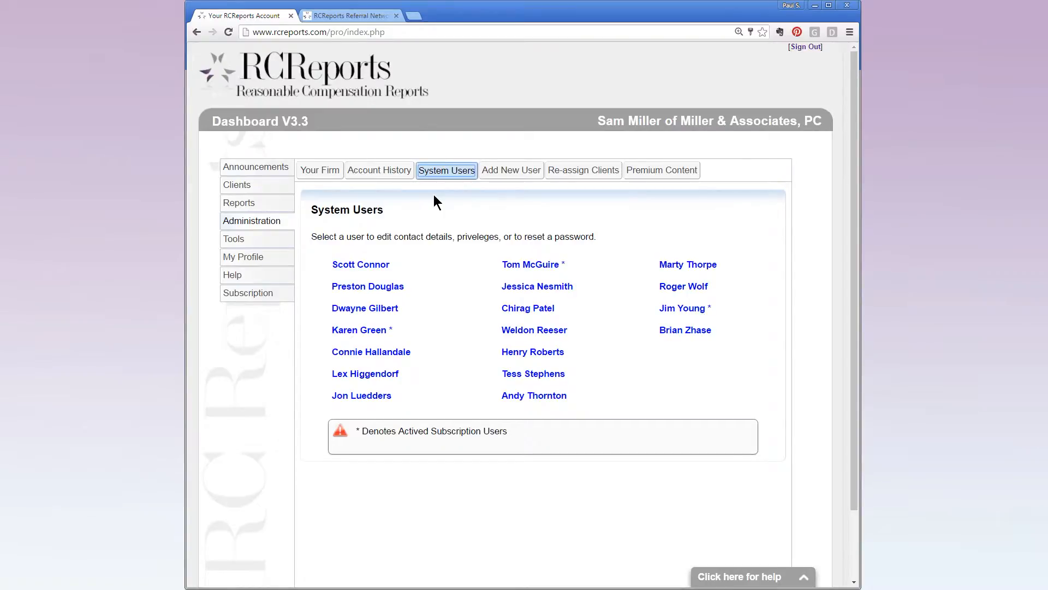
click(512, 172)
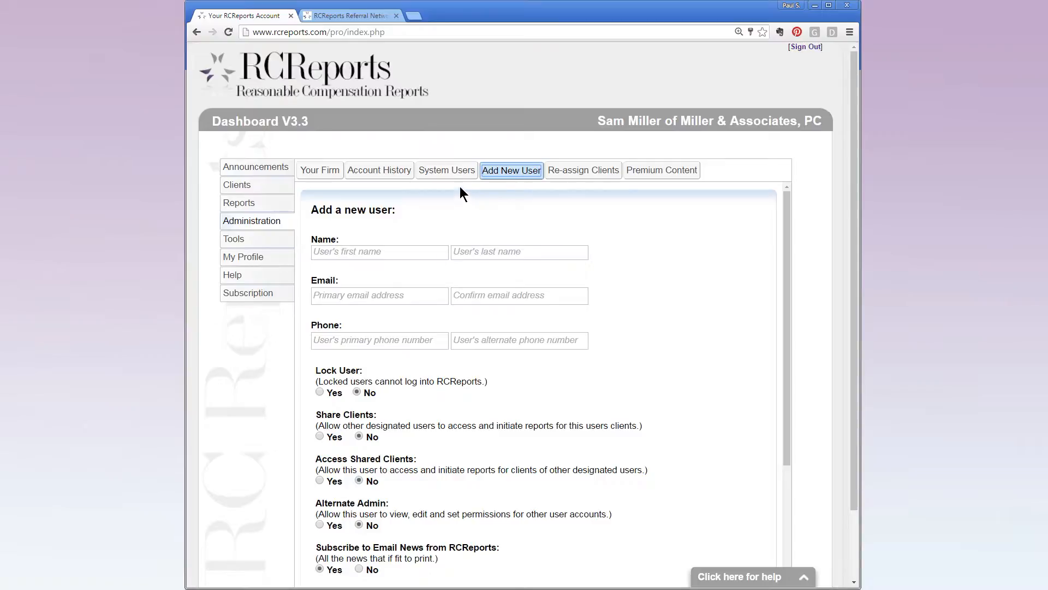
click(446, 174)
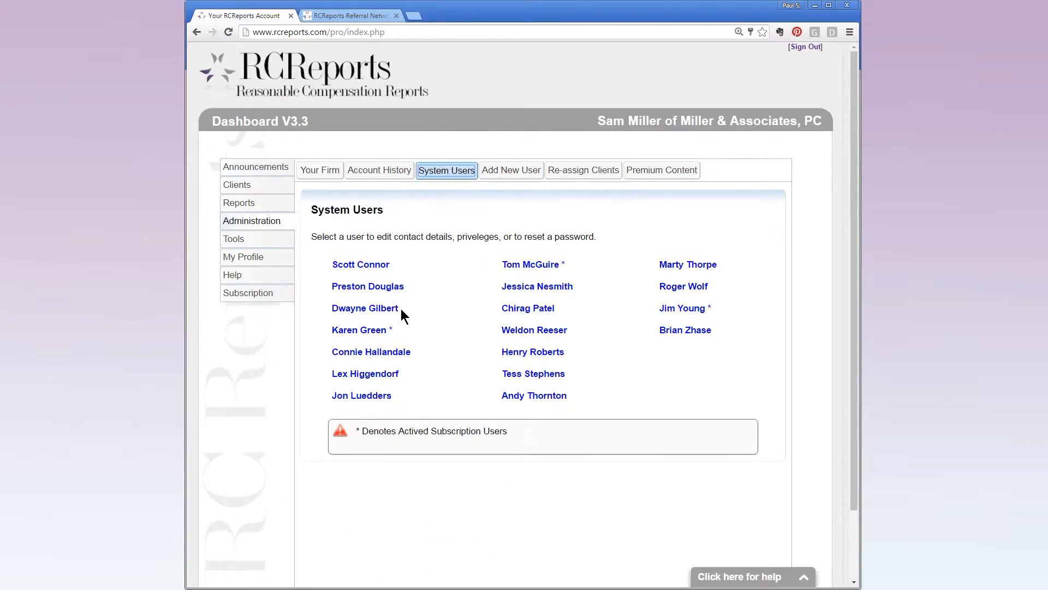
Step: Check the first-column starred user's own dashboard, and set their Share Clients, Access Shared Clients and Alternate Admin permissions to Yes
click(376, 331)
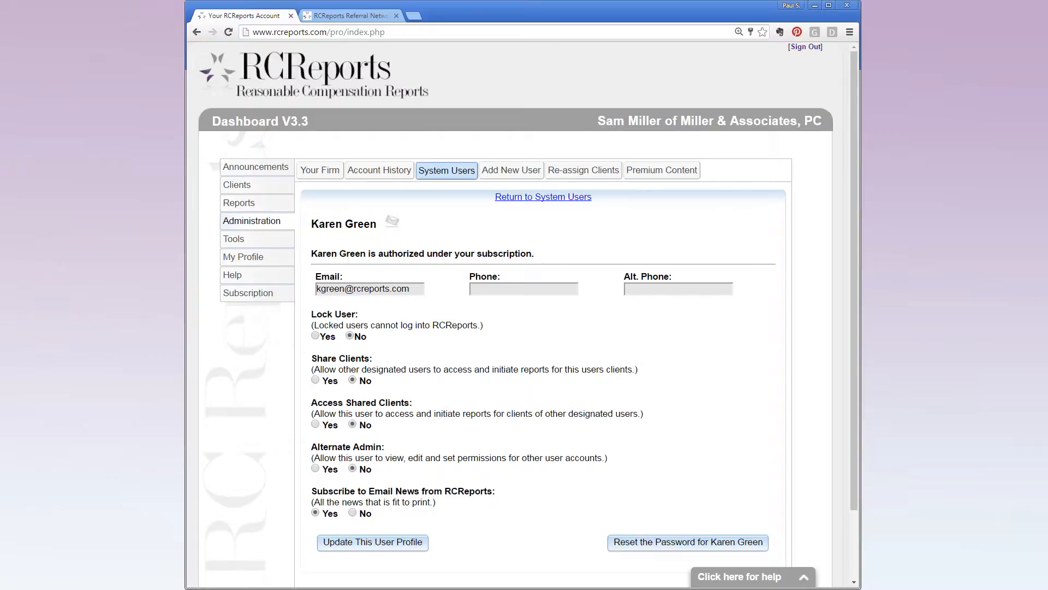
key(alt+Tab)
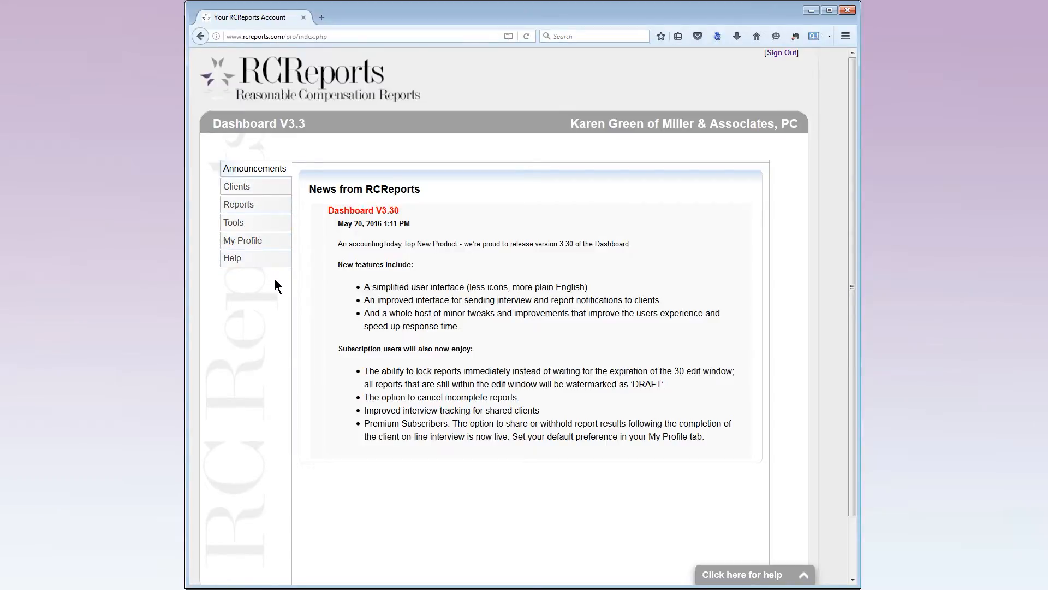
click(235, 186)
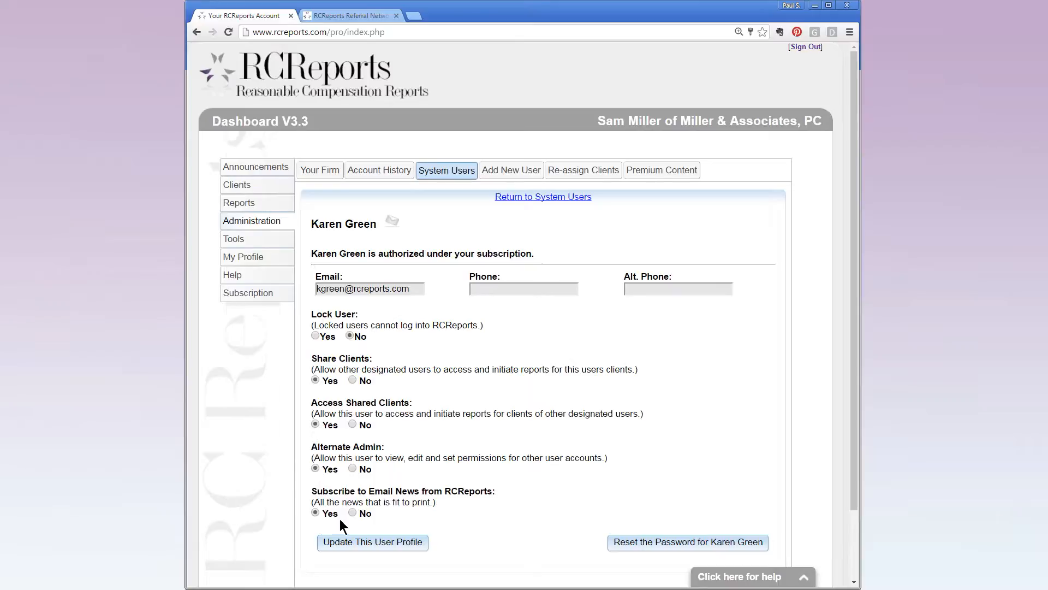
click(351, 546)
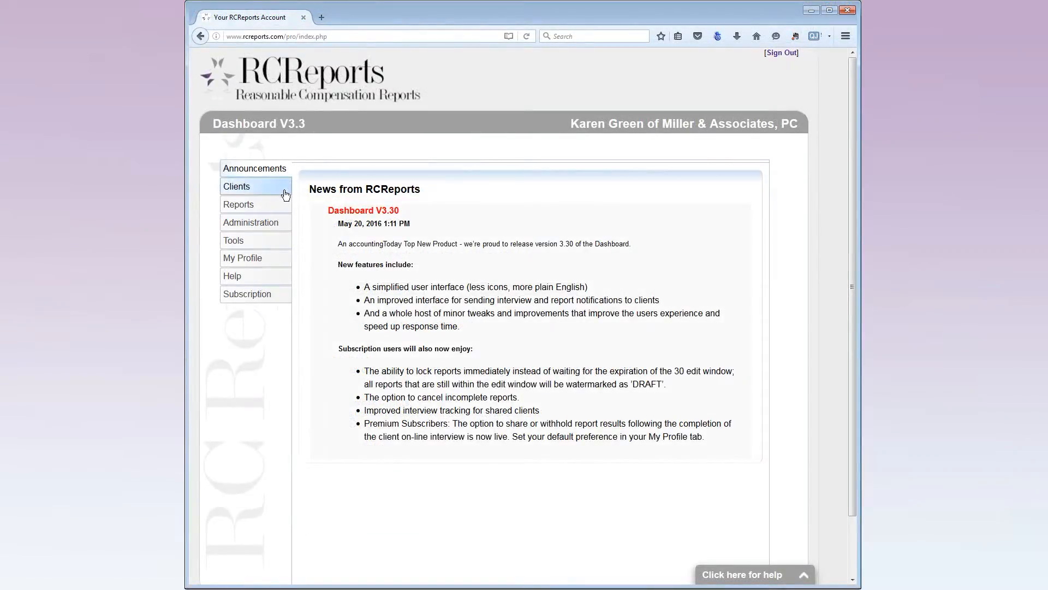
Step: Examine the firm administration, subscription status, own clients and shared clients in the updated user's dashboard
click(283, 226)
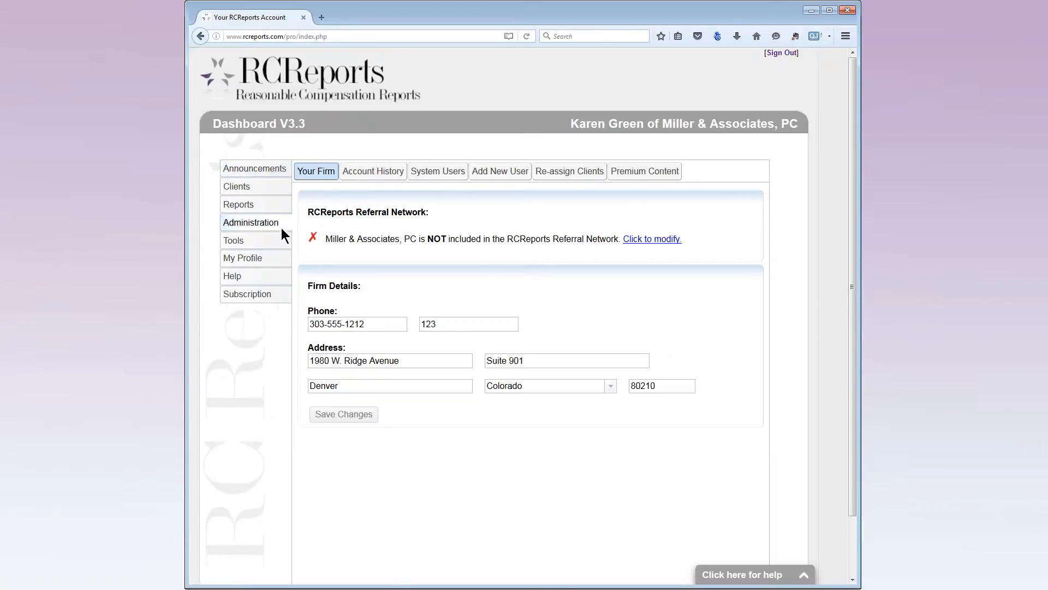
click(275, 296)
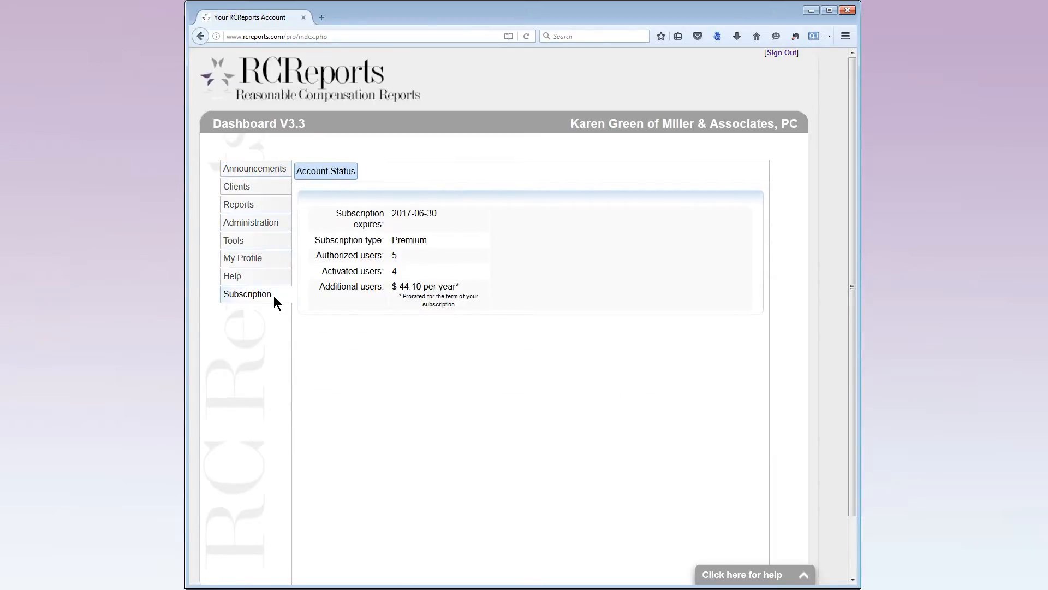
click(238, 187)
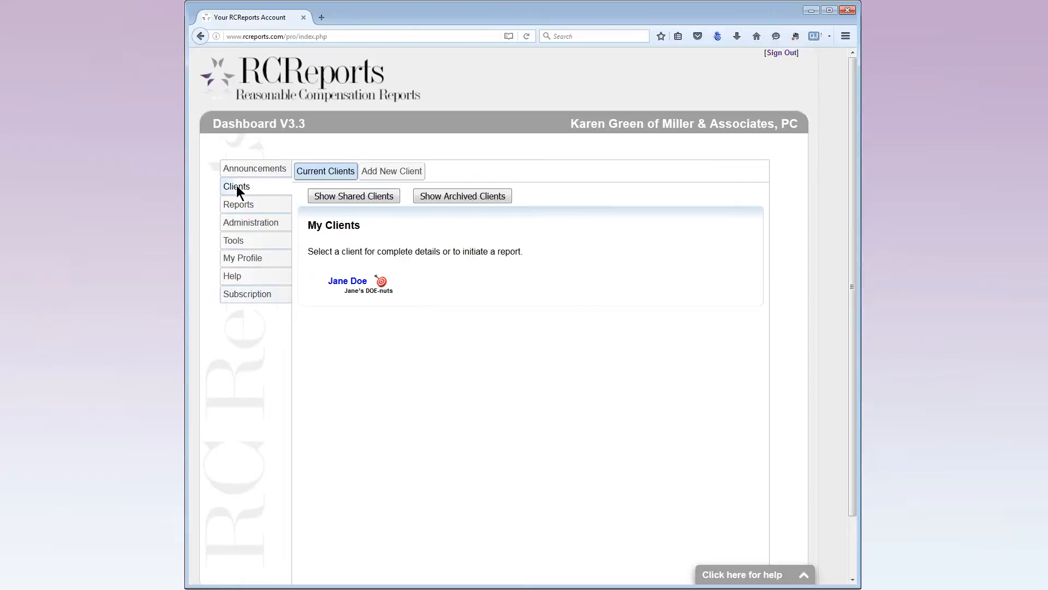
click(358, 197)
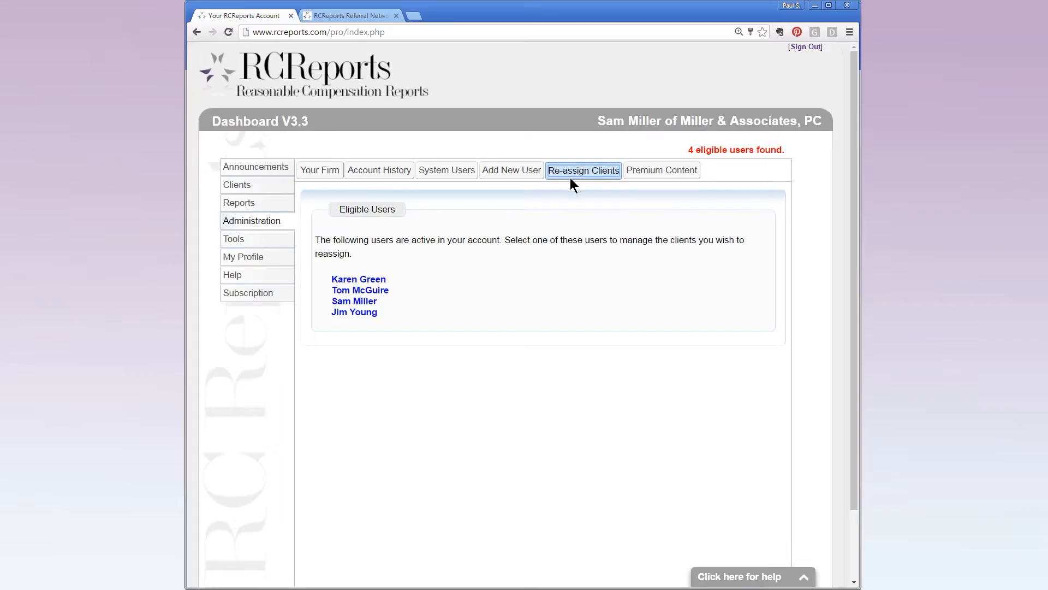
Step: Reassign the Buckets Galore, Mountain High Flowers, Peak Electrical, MH Investments and Evergreen Glass clients to the first eligible user
click(374, 280)
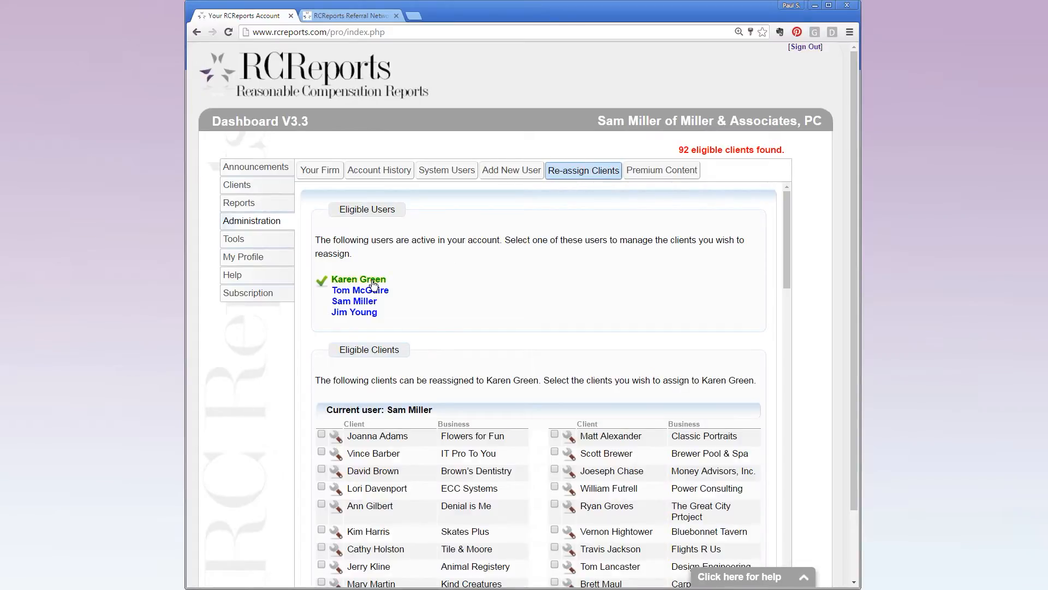
drag(786, 277, 774, 447)
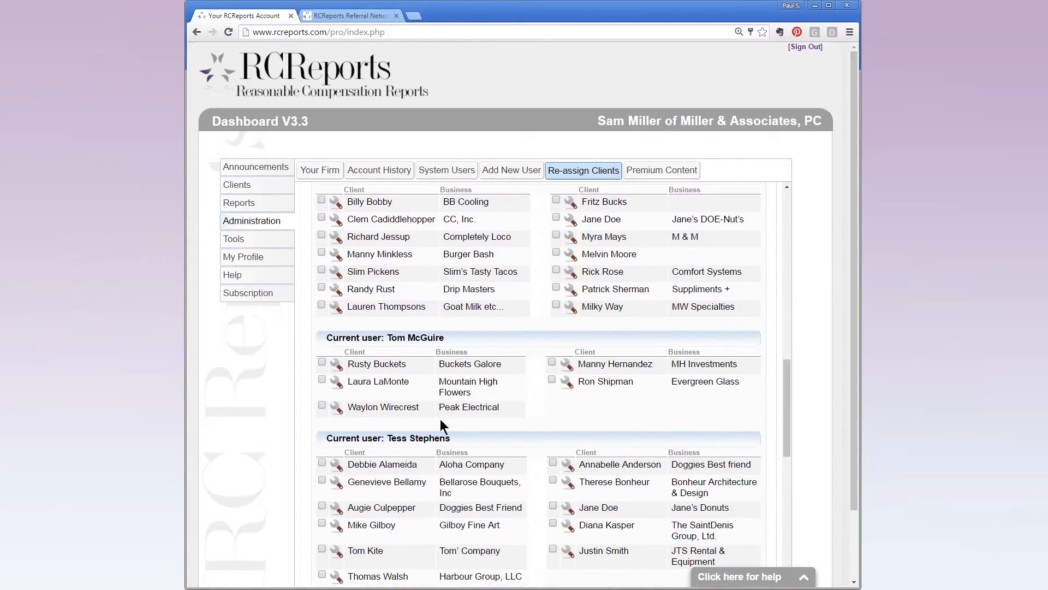
click(321, 362)
click(322, 380)
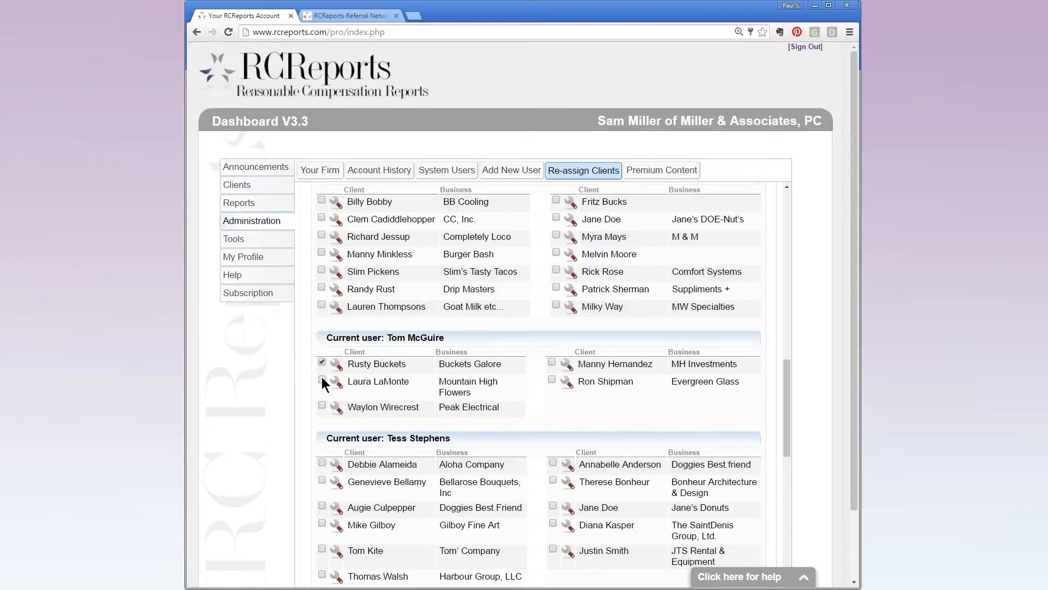
click(322, 406)
click(551, 362)
click(552, 379)
drag(783, 392, 763, 551)
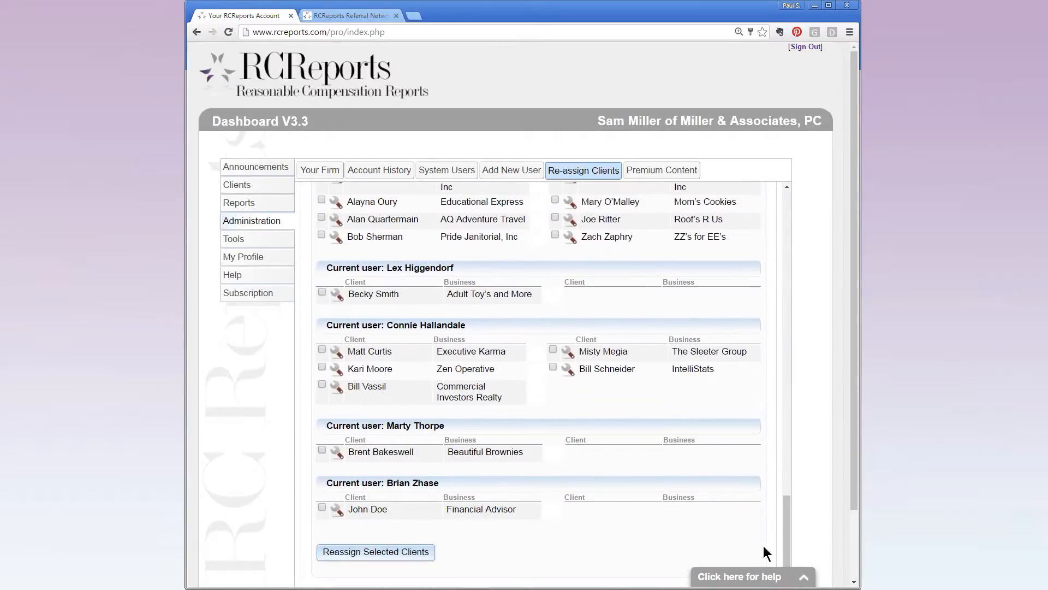
click(373, 553)
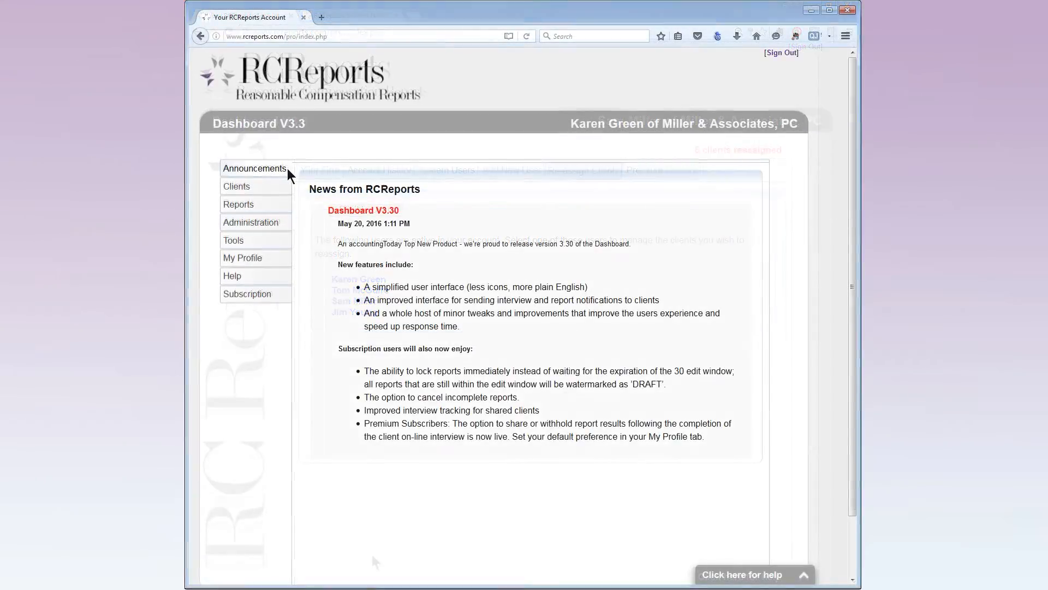
Step: Check the receiving user's client list after the reassignment, and review the firm's premium content settings
click(280, 187)
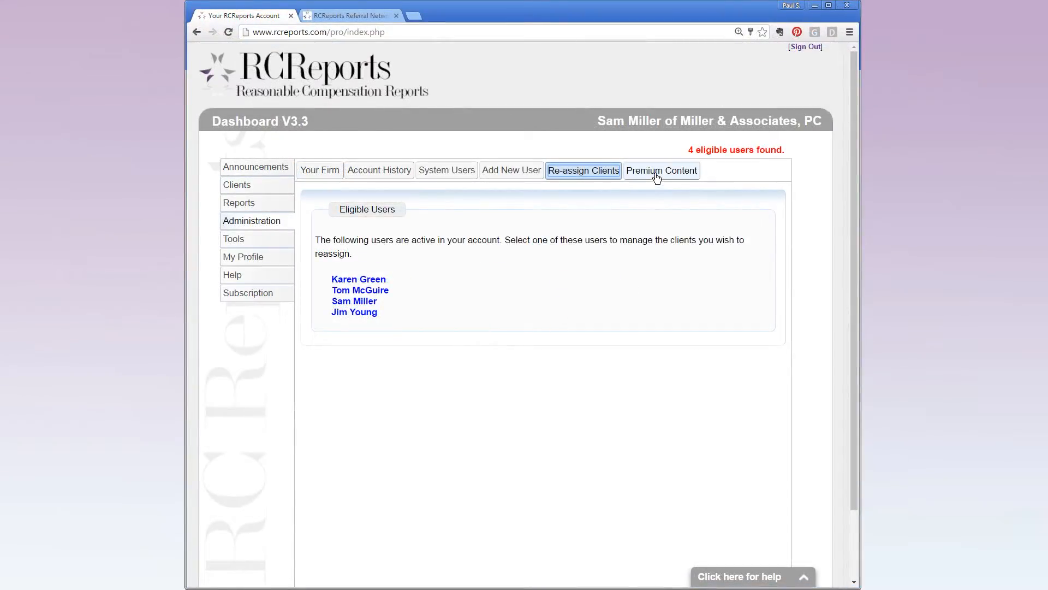
click(657, 176)
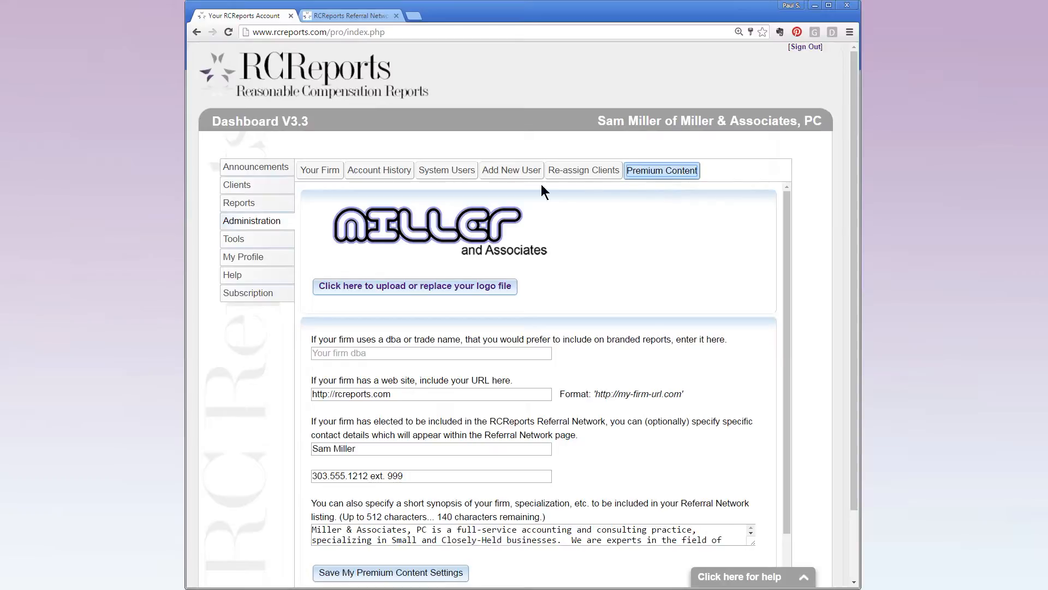
Step: Search the wage lookup for "chief exec" professions in Boulder County, Colorado
click(285, 242)
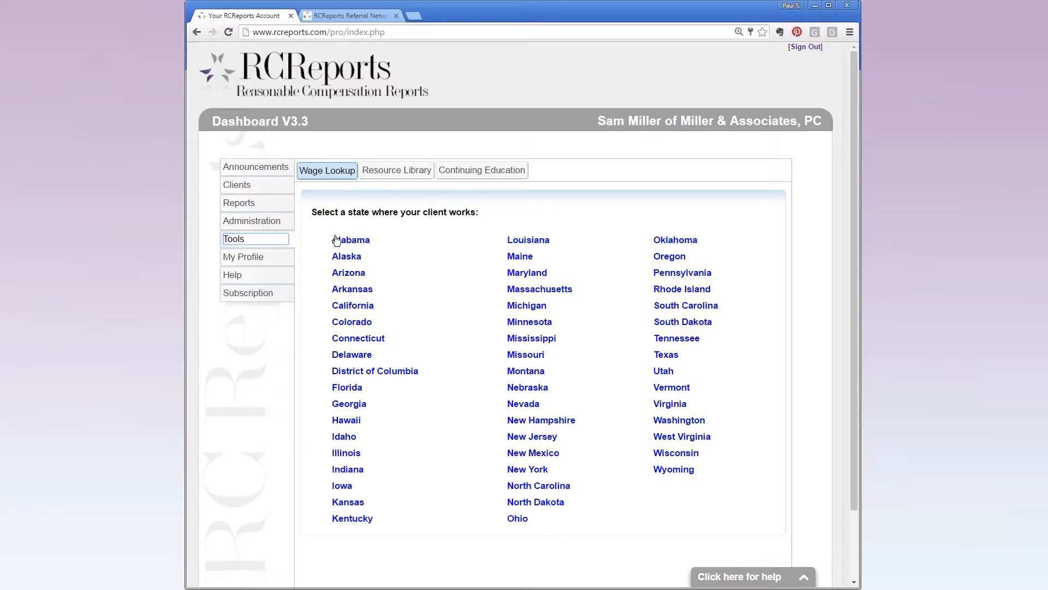
click(353, 322)
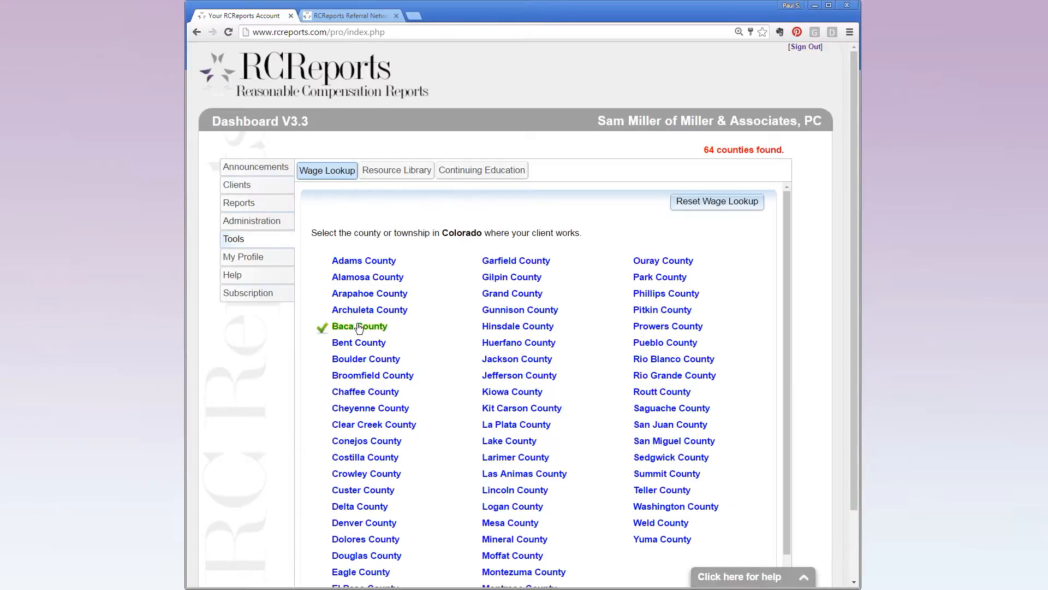
click(358, 359)
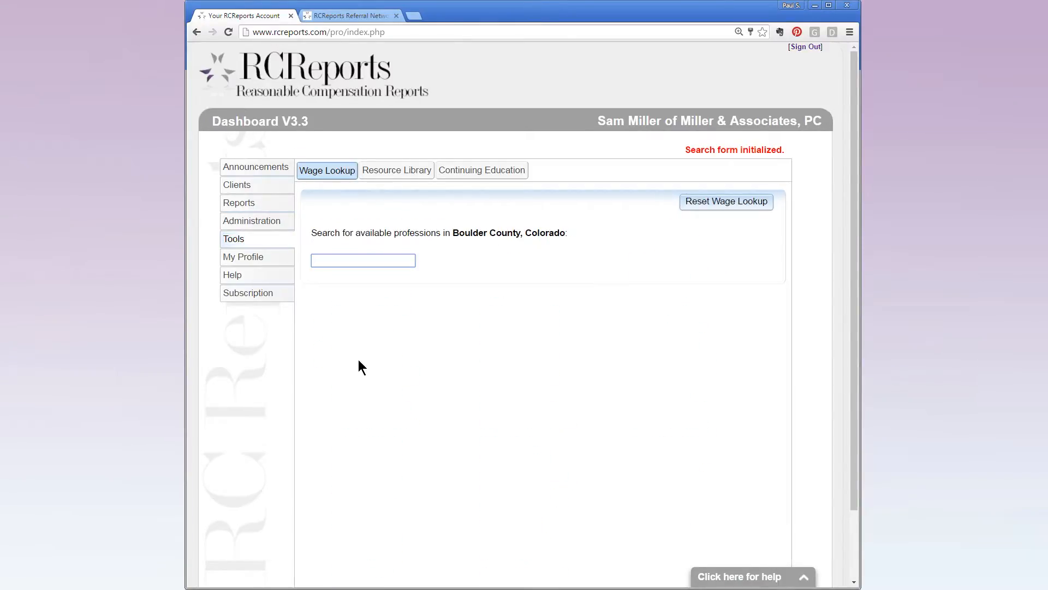
text(chief e)
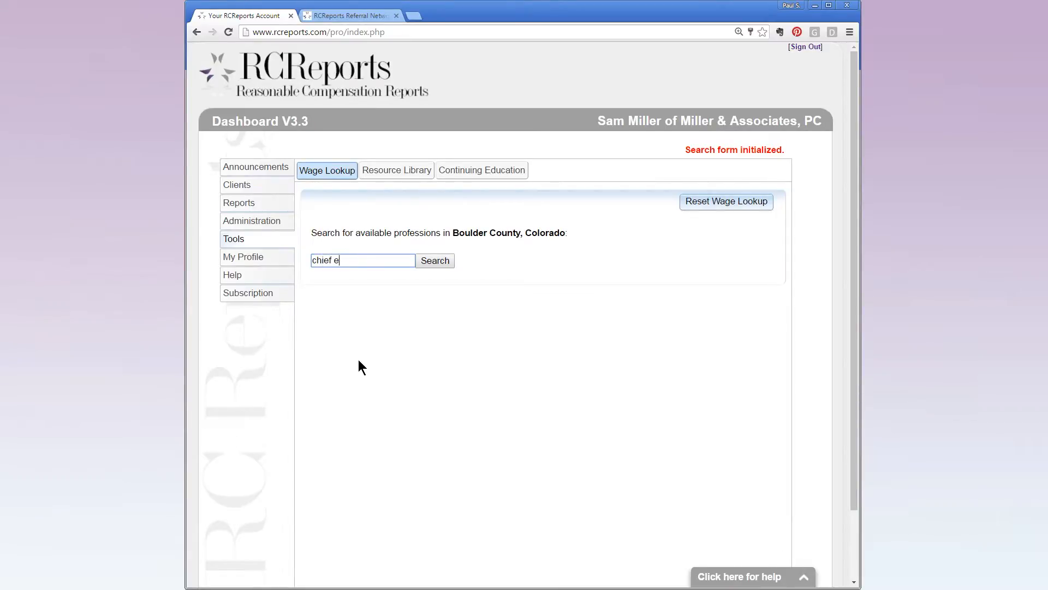
text(xec)
click(434, 261)
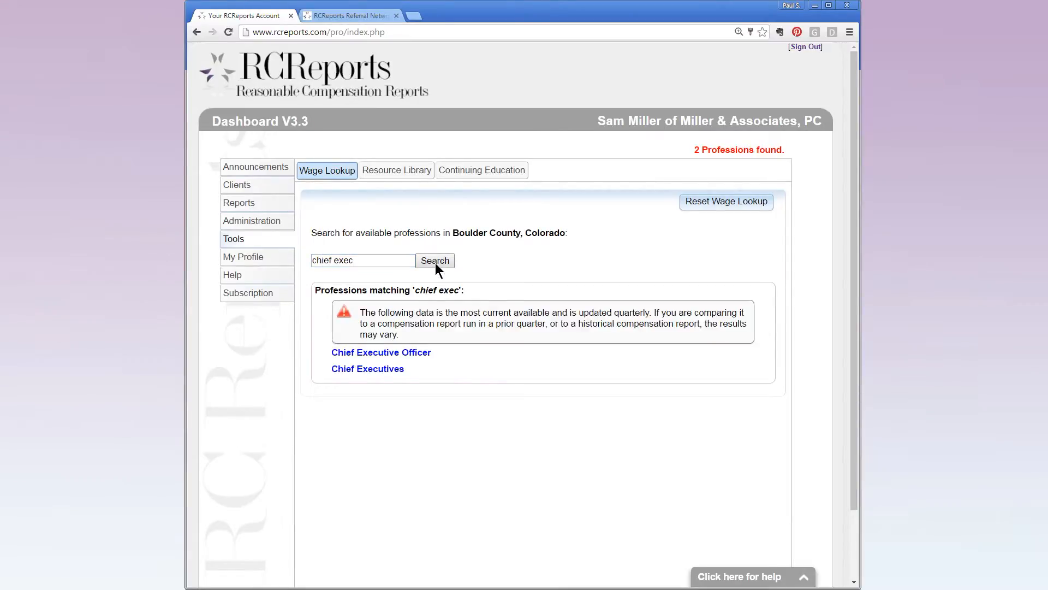
Step: Display the Chief Executive Officer's description and wages, and read through the job description
click(420, 354)
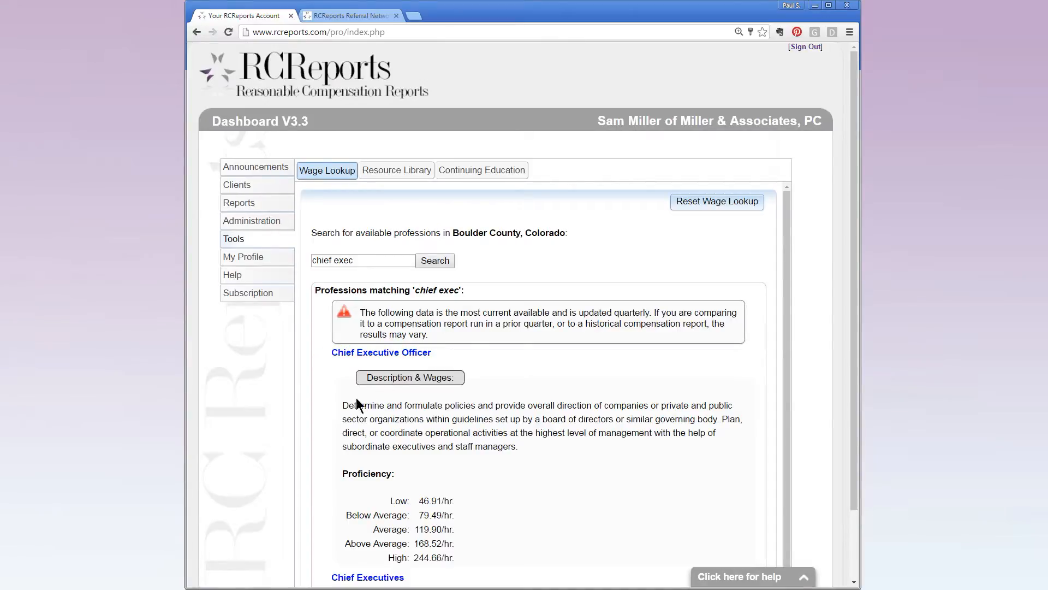
drag(342, 405, 528, 442)
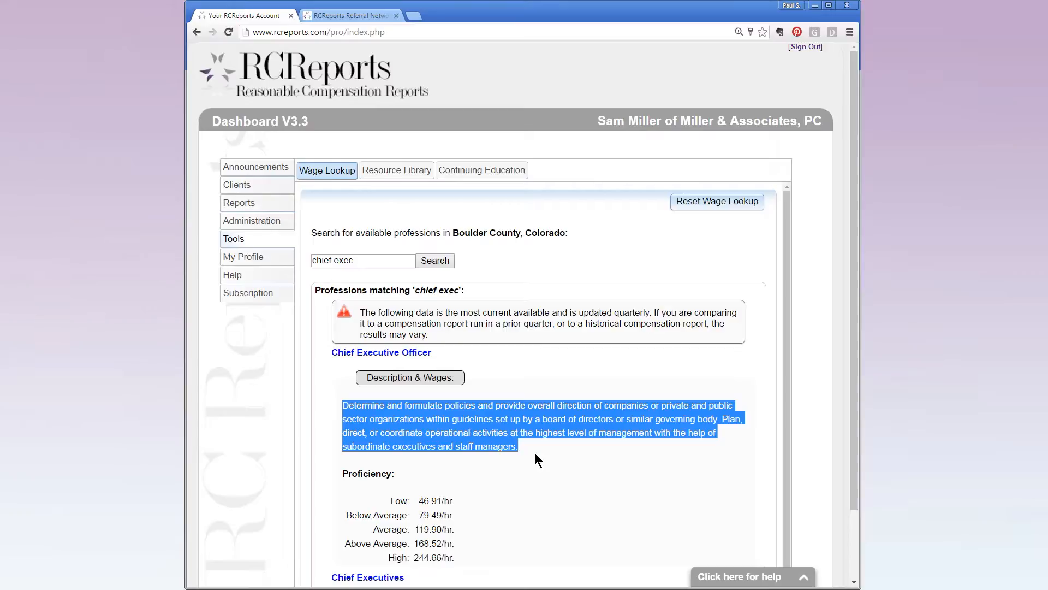
click(535, 453)
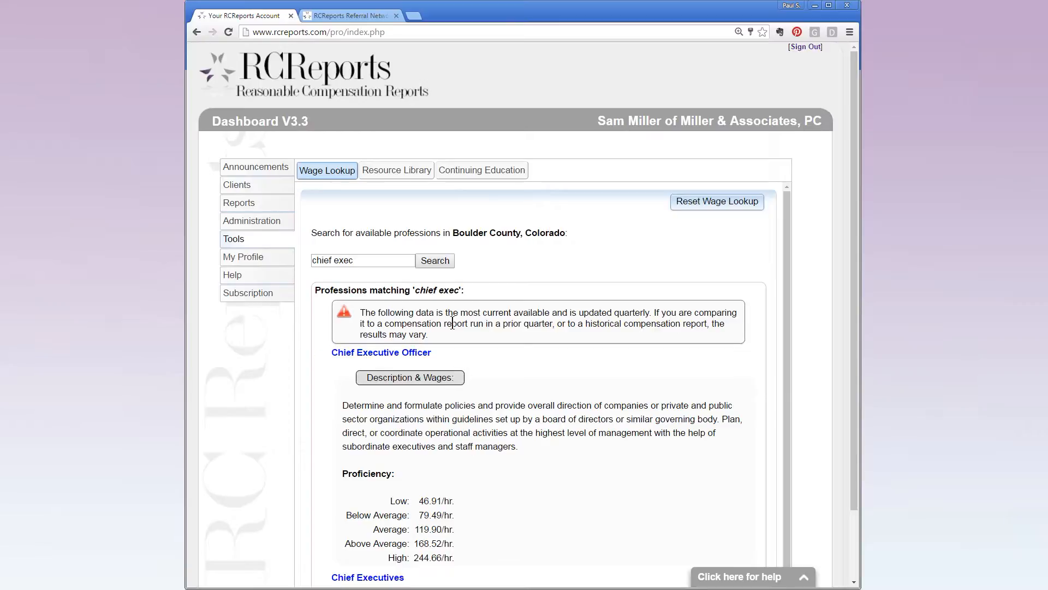
Step: Review the resource library's client letters, interview questionnaire and IRS documents, and view the continuing education events
click(401, 176)
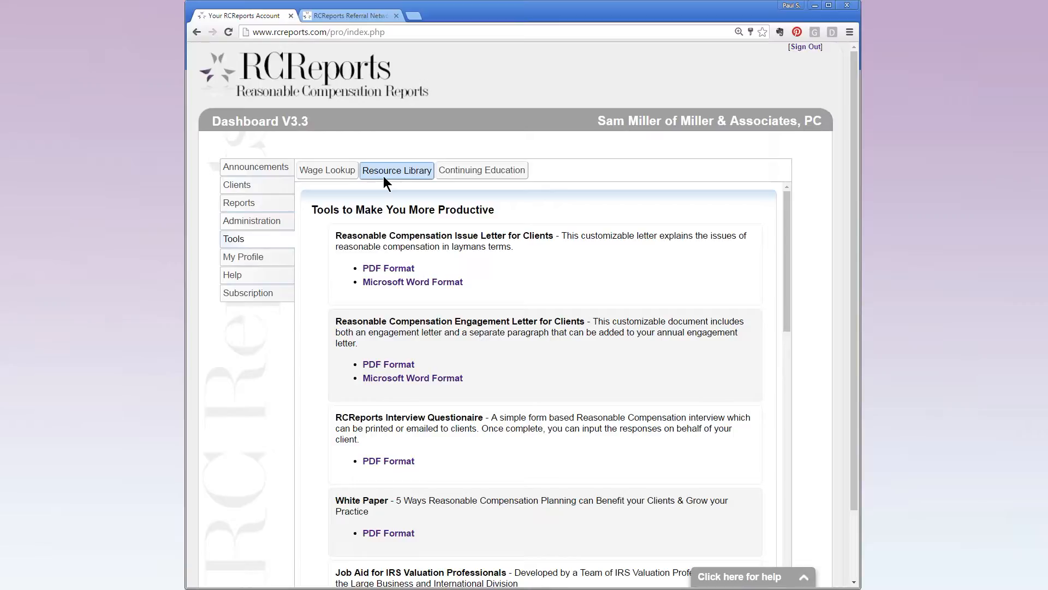
drag(335, 236, 551, 239)
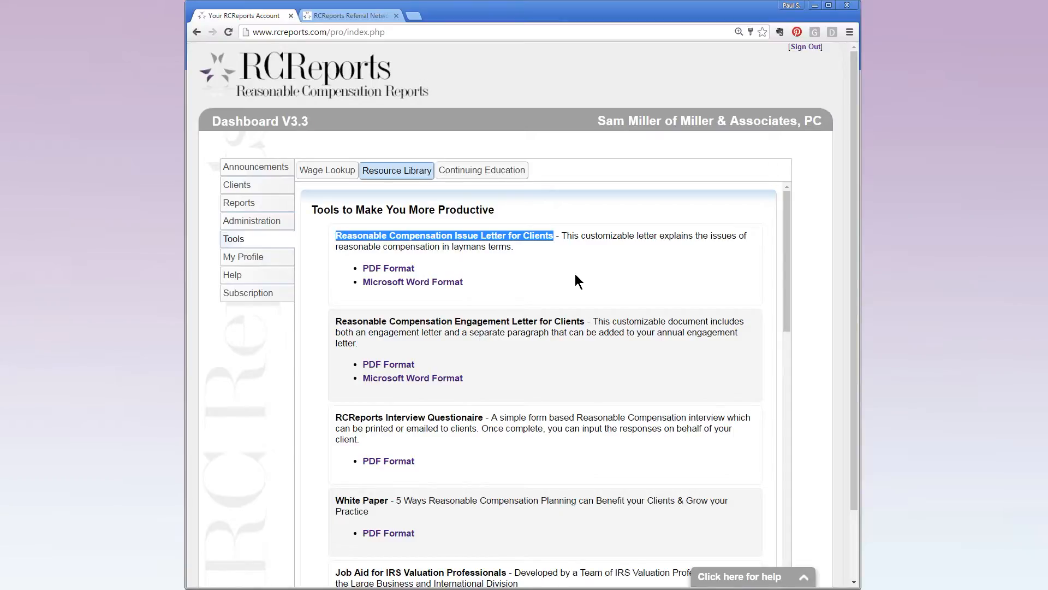
drag(335, 321, 592, 321)
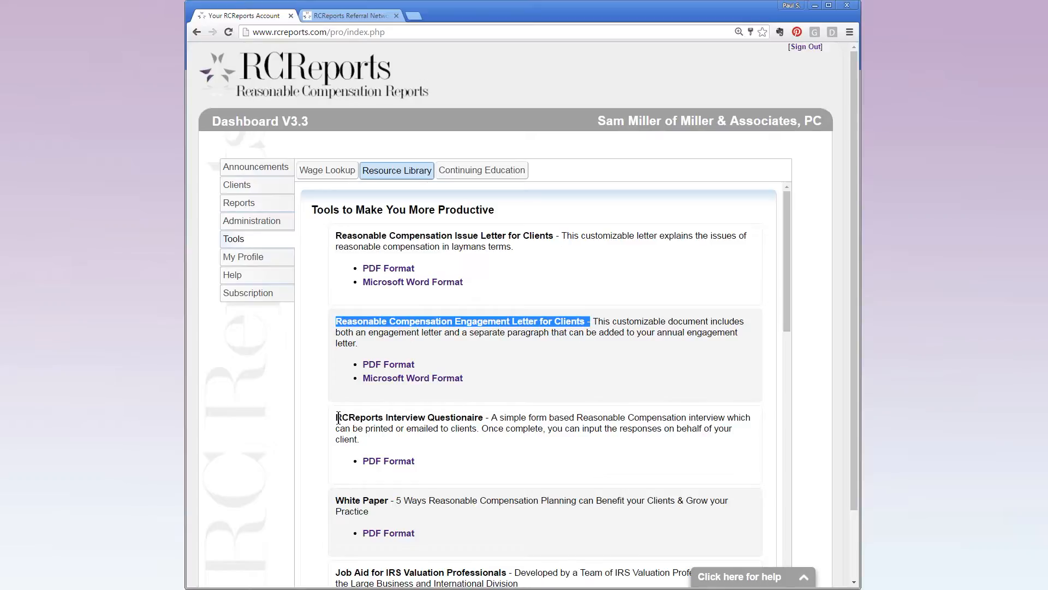
drag(335, 417, 483, 418)
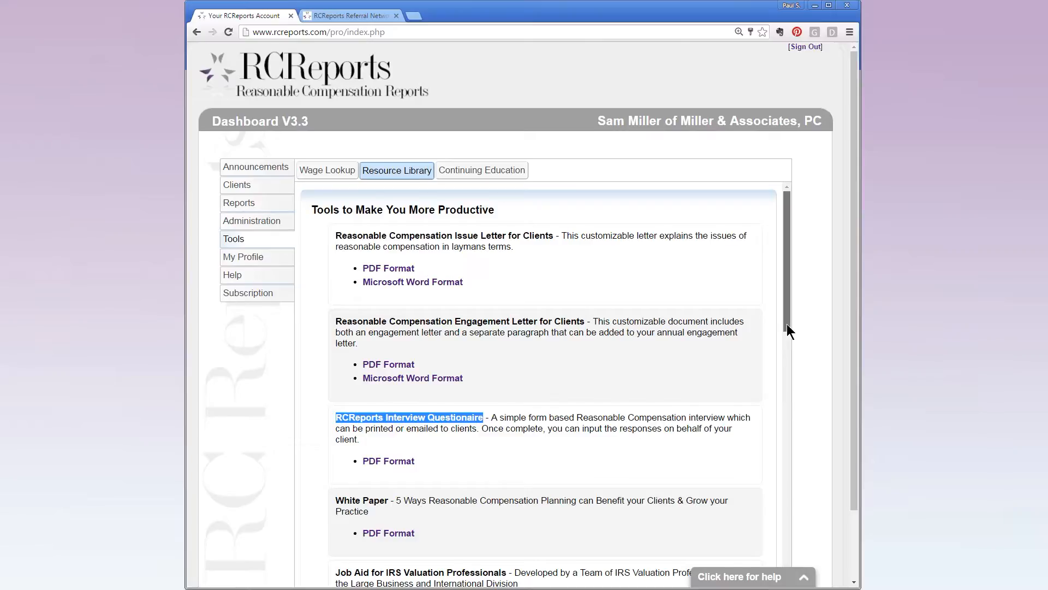
drag(788, 325, 790, 452)
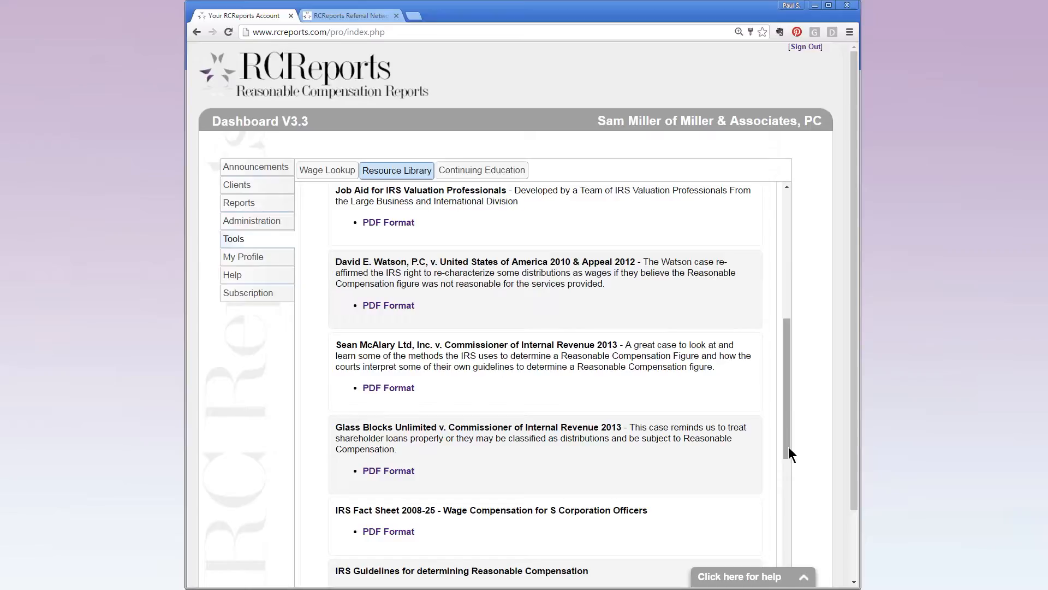
drag(788, 447, 775, 278)
click(494, 174)
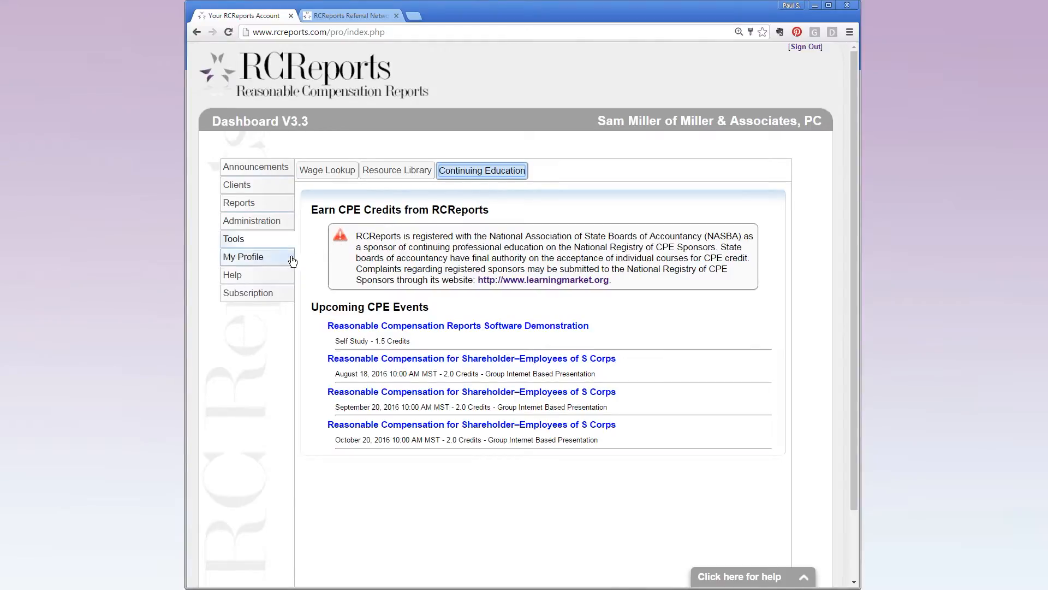
Step: Review the personal profile settings and the help section's videos, support advice, FAQ, icon guide and terms and conditions
click(257, 257)
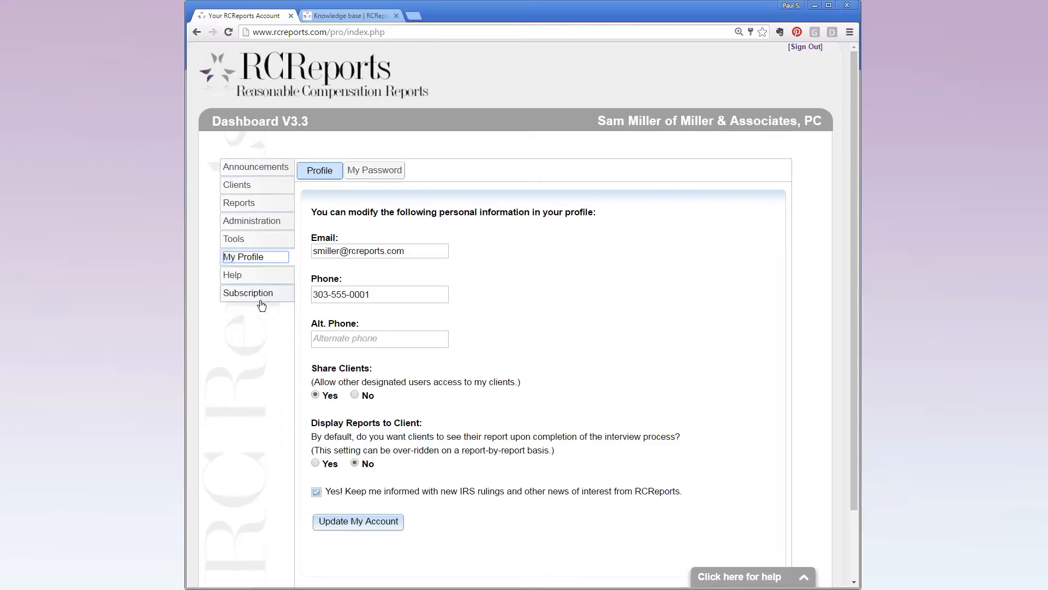
click(244, 276)
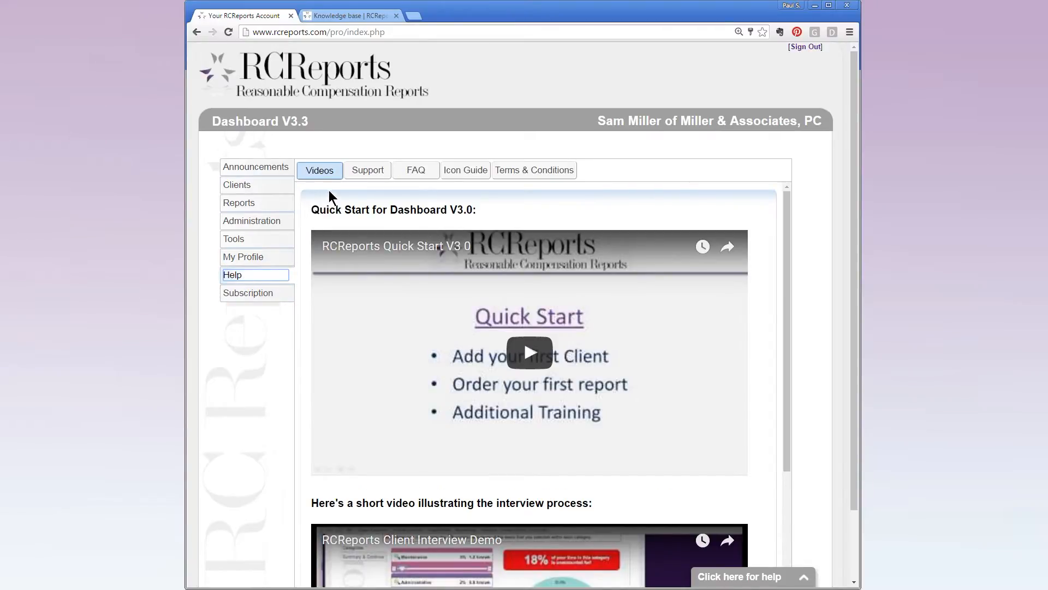
click(375, 174)
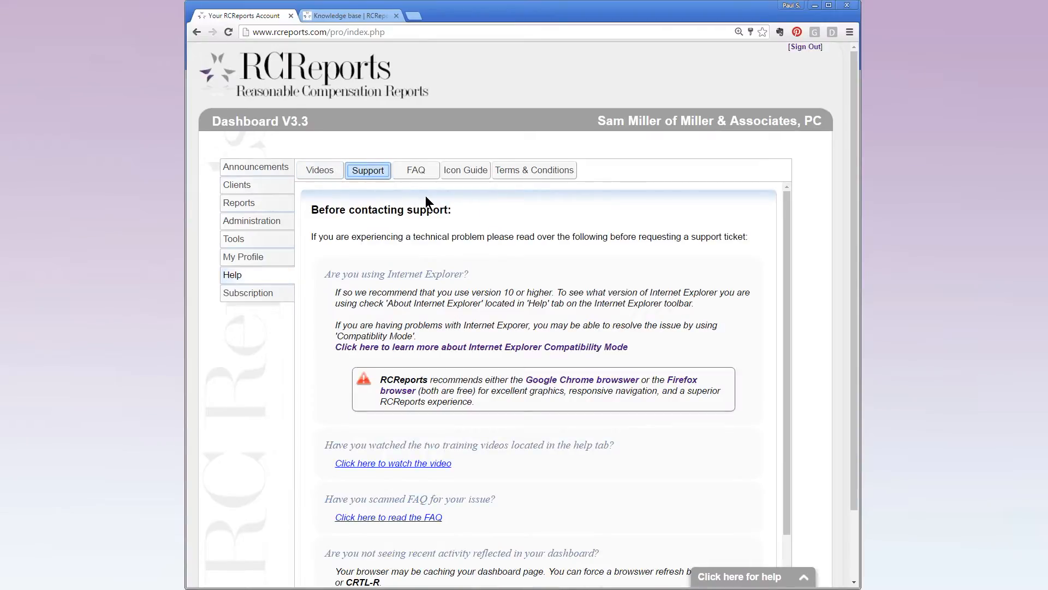
click(432, 177)
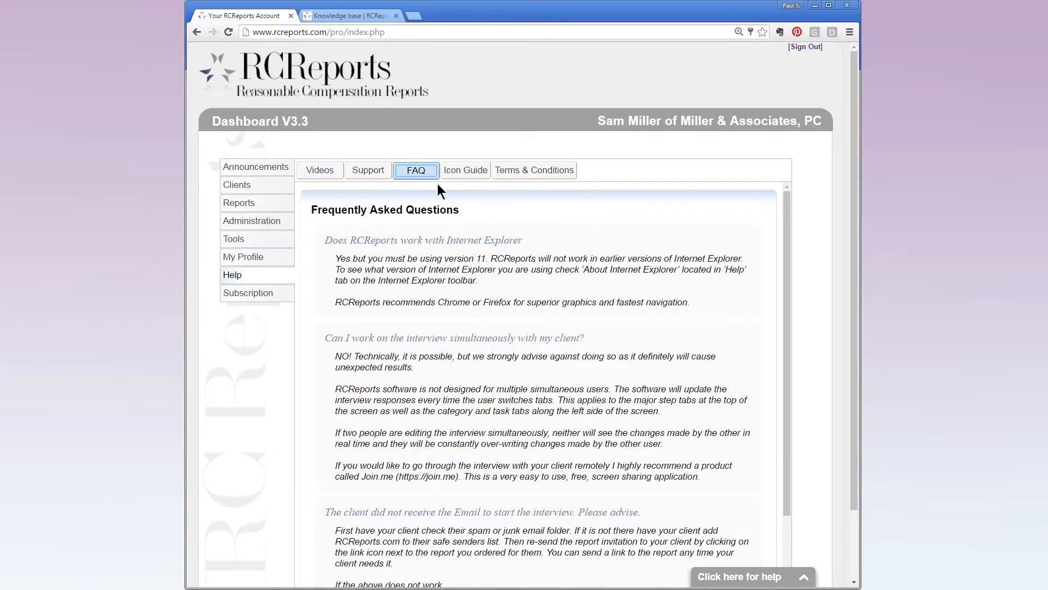
click(472, 178)
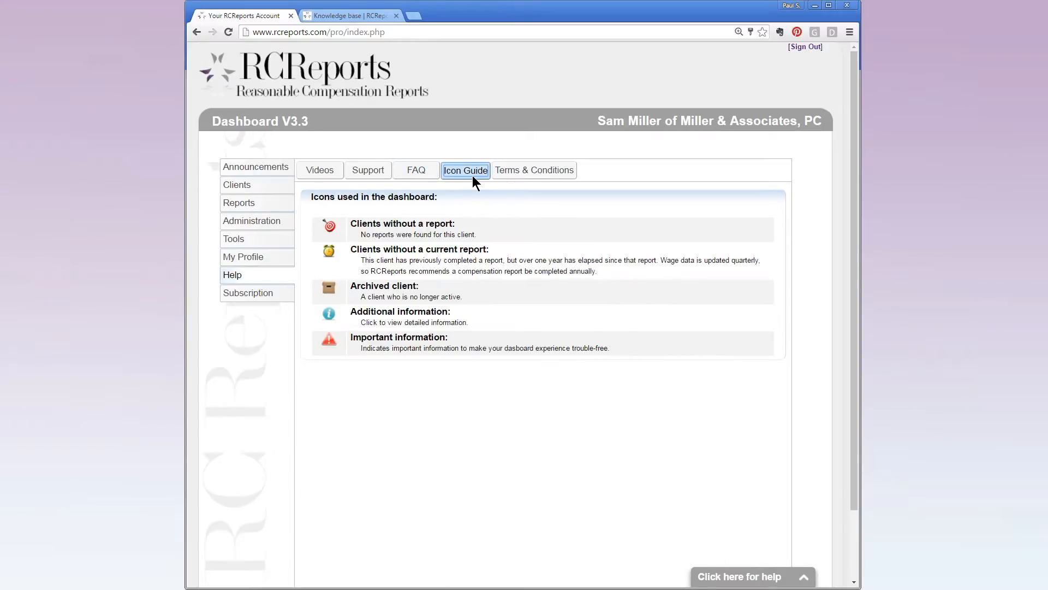
click(543, 177)
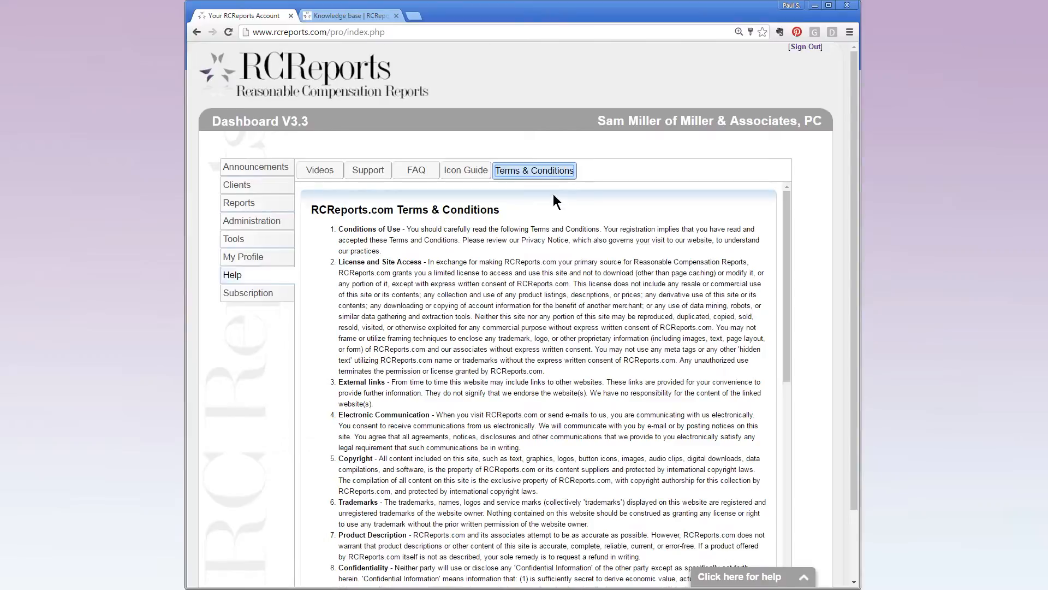
Step: Examine the topics in the pop-up help, including About Us, and the help available from the knowledge base
click(797, 576)
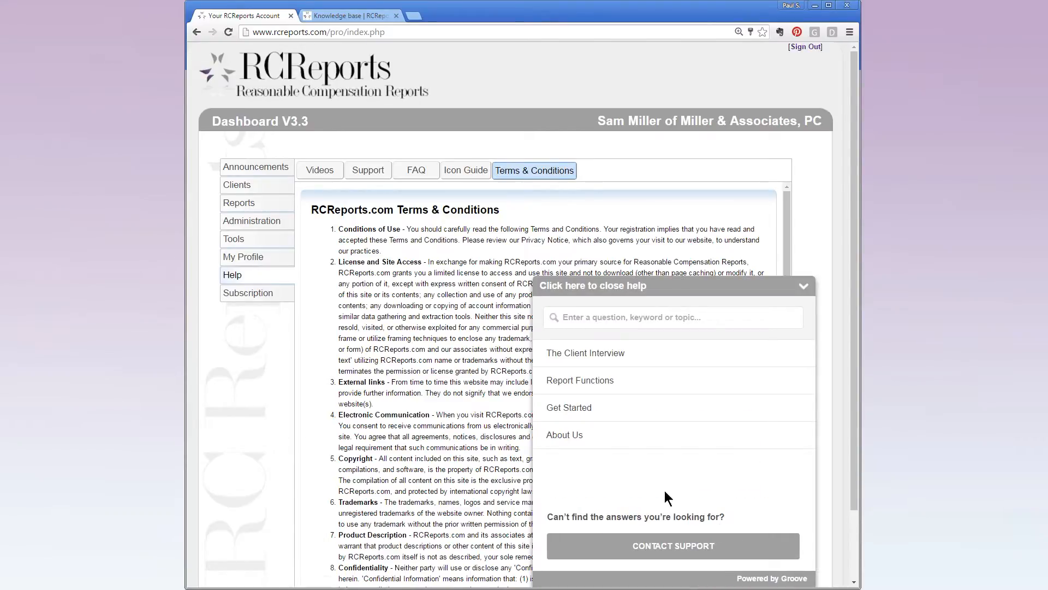
click(566, 436)
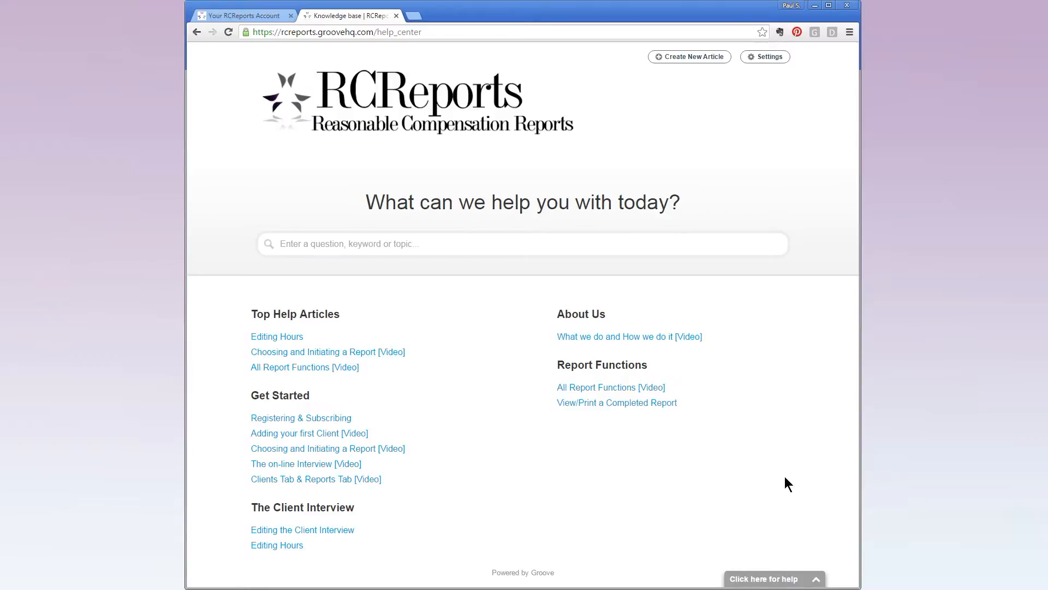
click(816, 579)
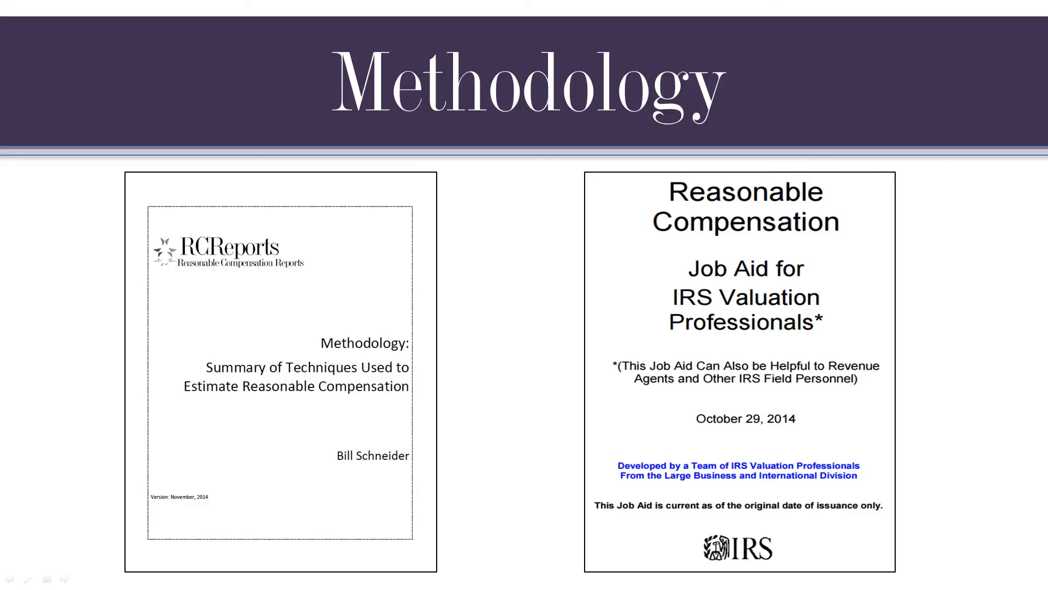
key(Right)
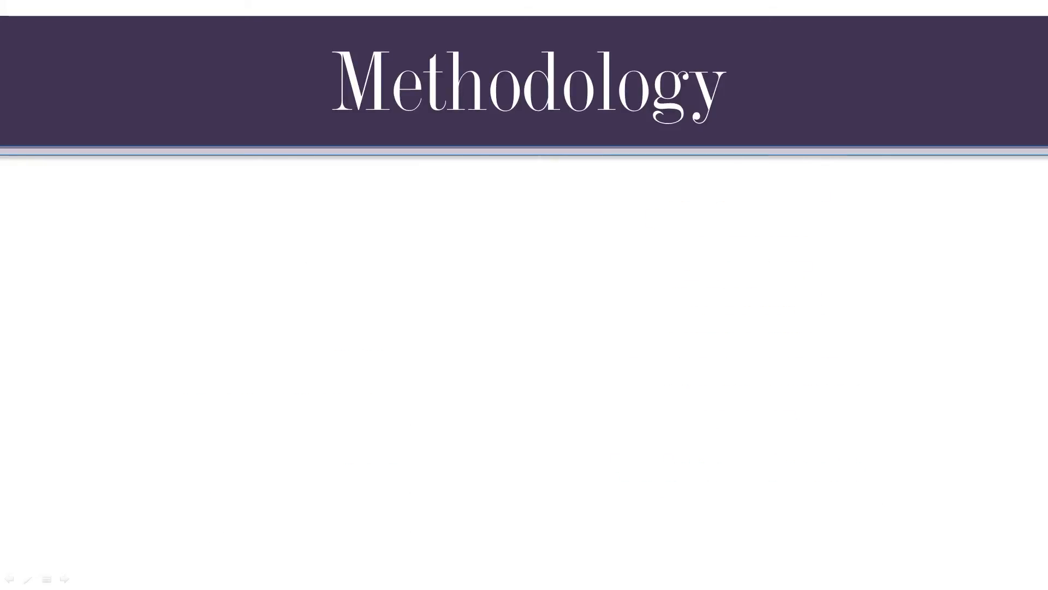